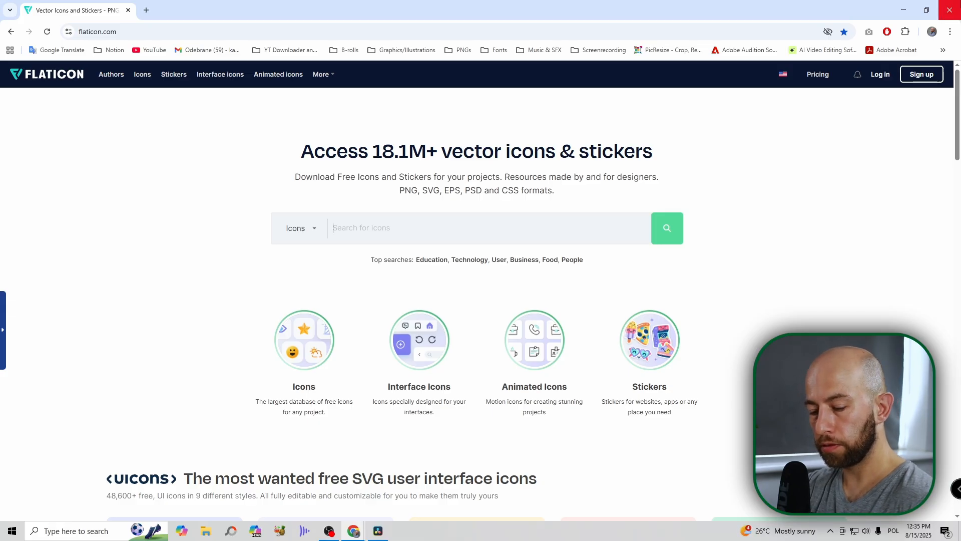
Search the icon library for income and download the icon of three coins falling into a green wallet
{"action": "type", "text": "income"}
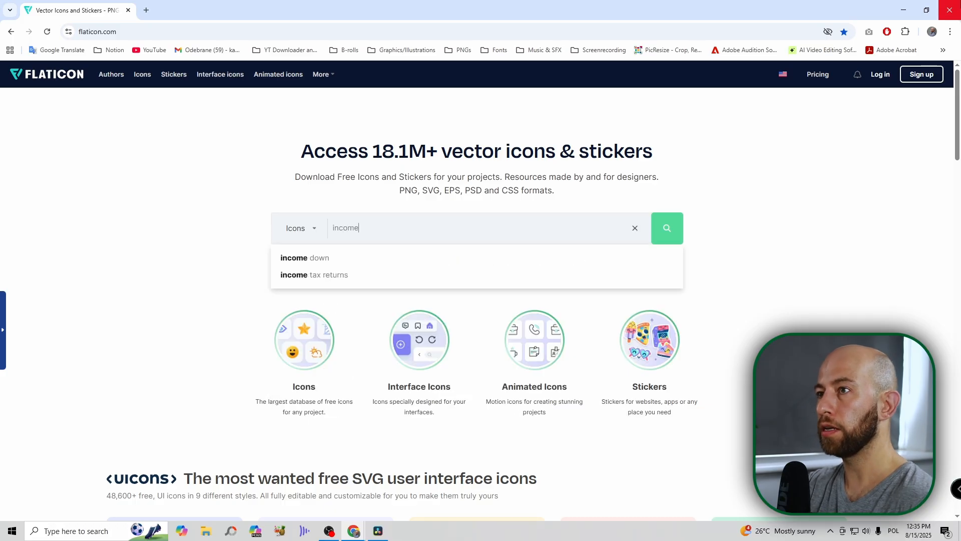
{"action": "key", "text": "Return"}
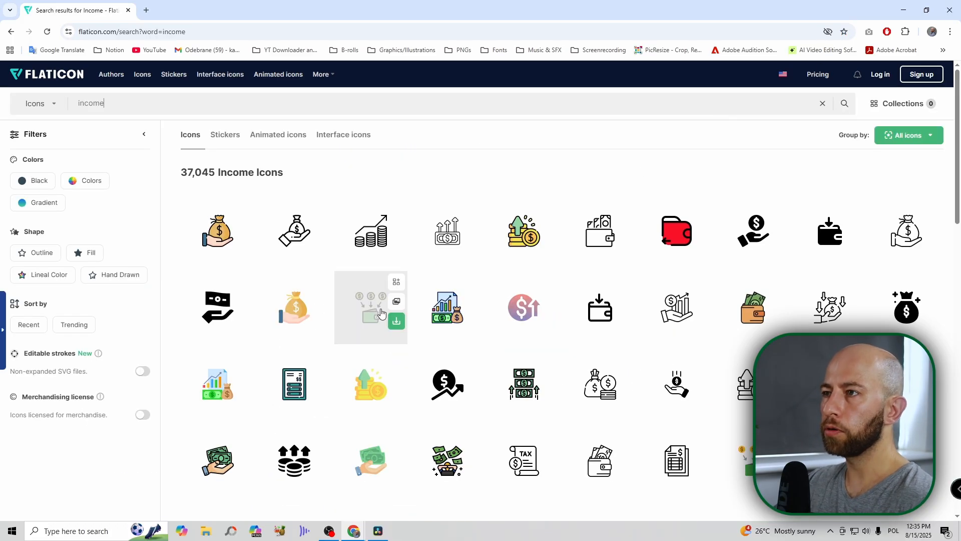
{"action": "left_click", "coordinate": [396, 321]}
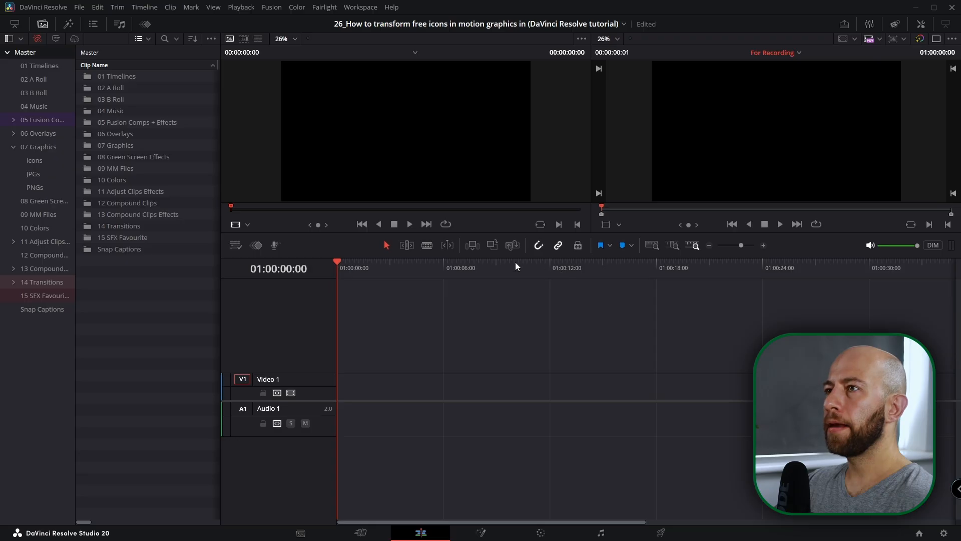
Switch to DaVinci Resolve and import the income icon from the Money folder into the Icons bin of 07 Graphics
{"action": "double_click", "coordinate": [95, 145]}
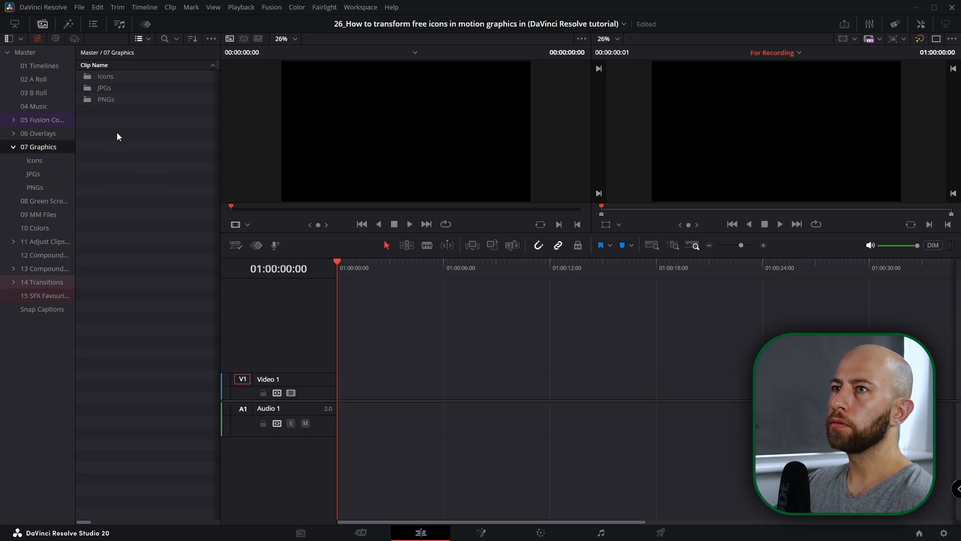
{"action": "double_click", "coordinate": [103, 76]}
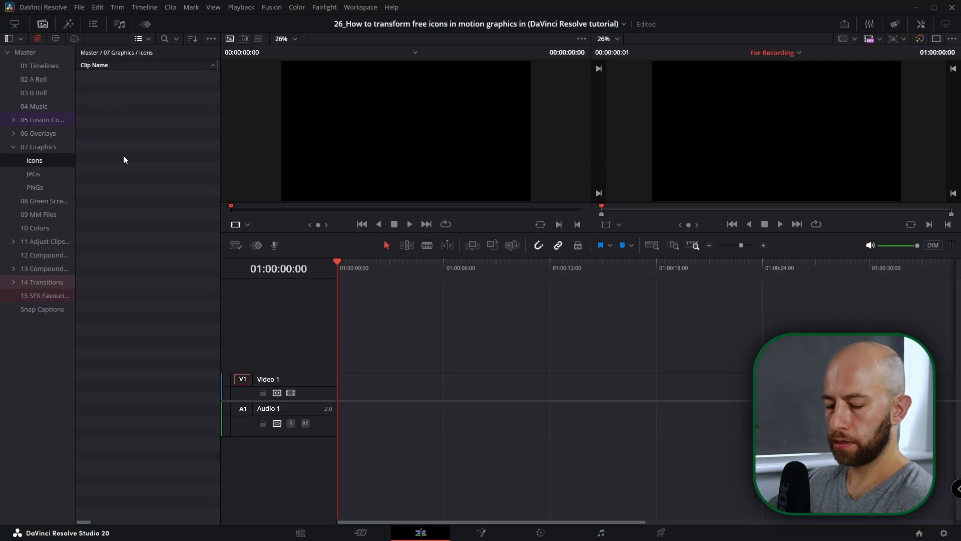
{"action": "key", "text": "ctrl+i"}
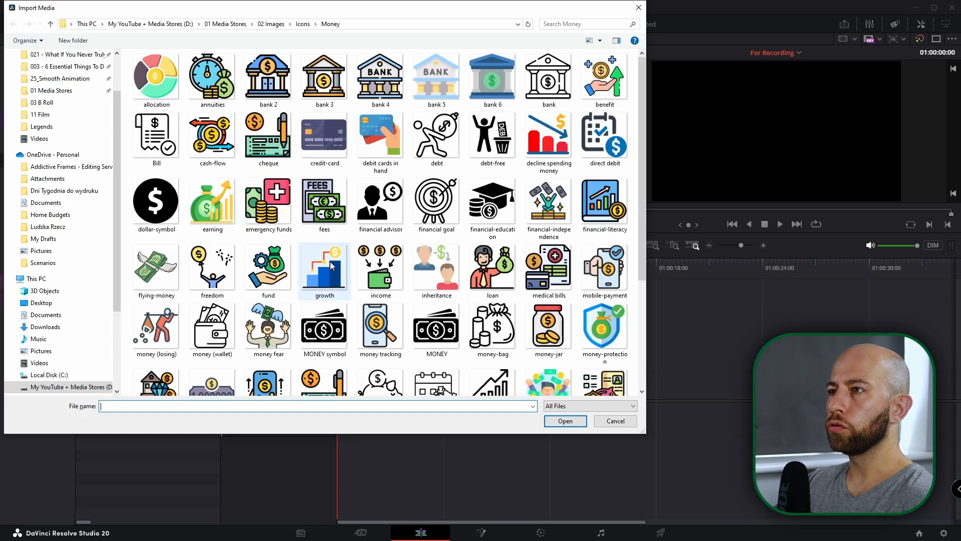
{"action": "left_click", "coordinate": [373, 279]}
{"action": "double_click", "coordinate": [373, 280]}
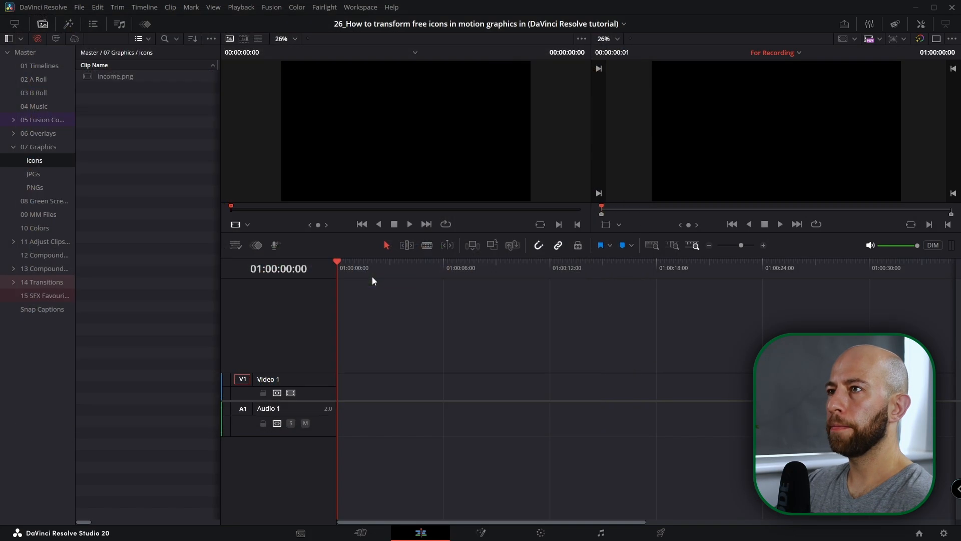
Place a Fusion Composition on the empty timeline and feed a new Background node into its MediaOut in Fusion
{"action": "left_click", "coordinate": [68, 24]}
{"action": "left_click_drag", "start_coordinate": [120, 297], "coordinate": [530, 386]}
{"action": "key", "text": "shift+5"}
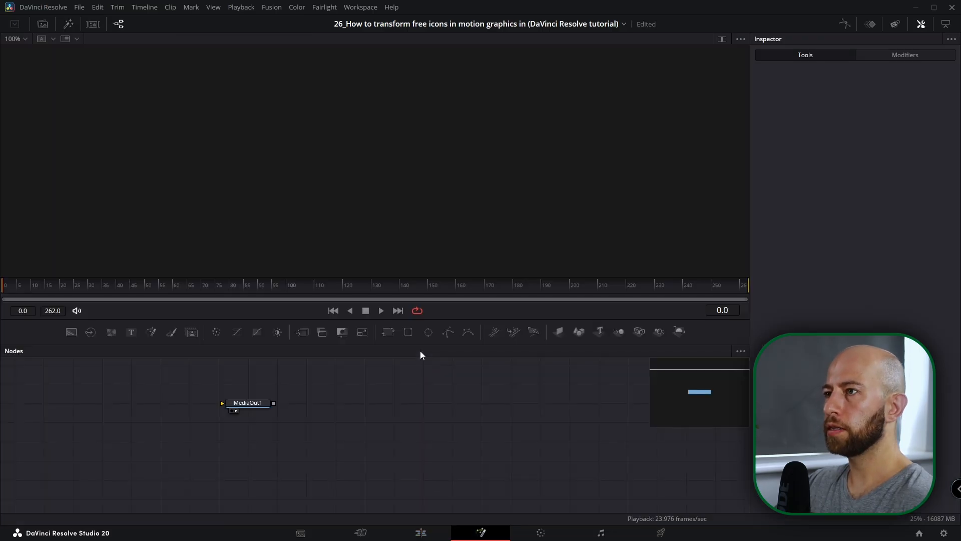
{"action": "left_click_drag", "start_coordinate": [71, 332], "coordinate": [514, 441]}
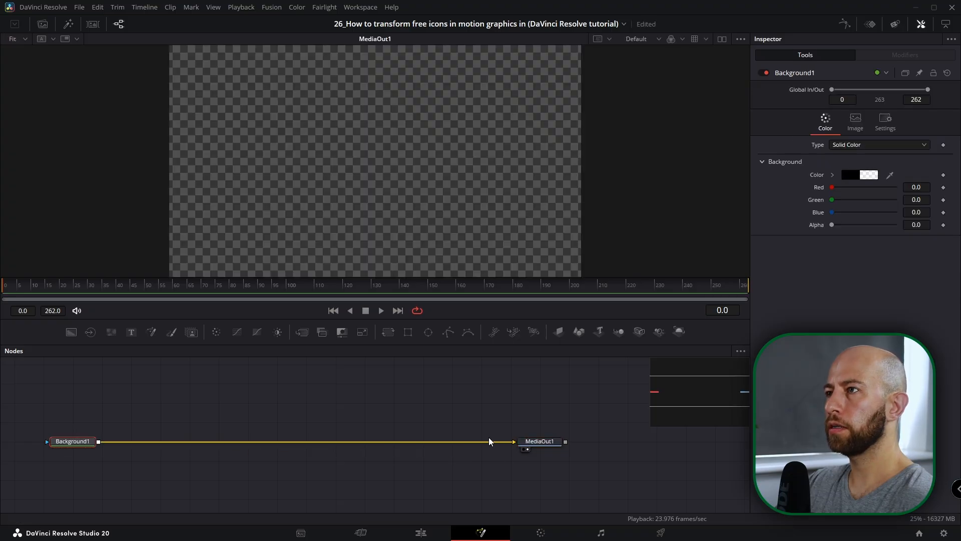
Add income.png from the Icons bin to the node graph and rename its node after the copied file name
{"action": "left_click", "coordinate": [43, 24]}
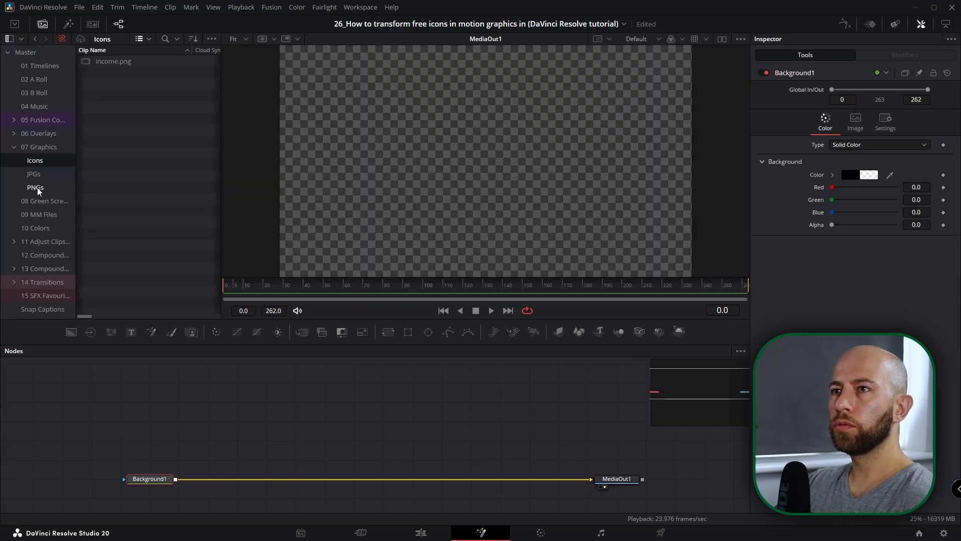
{"action": "left_click", "coordinate": [39, 146]}
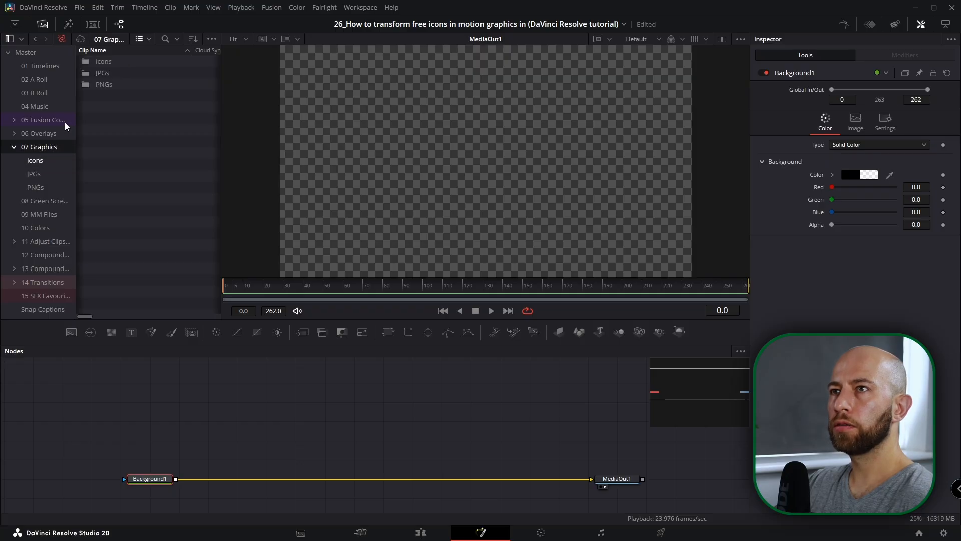
{"action": "left_click", "coordinate": [35, 160]}
{"action": "double_click", "coordinate": [103, 66]}
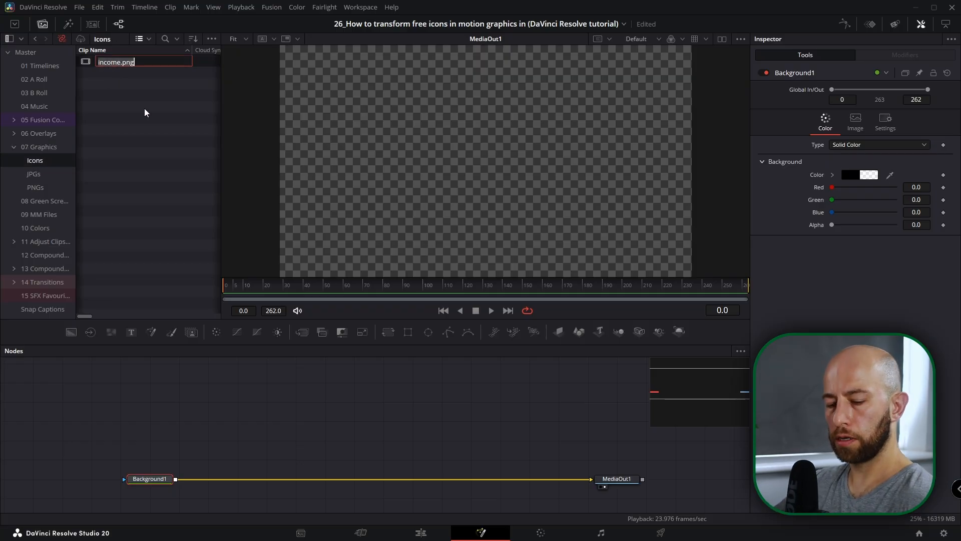
{"action": "key", "text": "ctrl+c"}
{"action": "left_click_drag", "start_coordinate": [118, 62], "coordinate": [230, 433]}
{"action": "key", "text": "F2"}
{"action": "key", "text": "ctrl+v"}
{"action": "key", "text": "Return"}
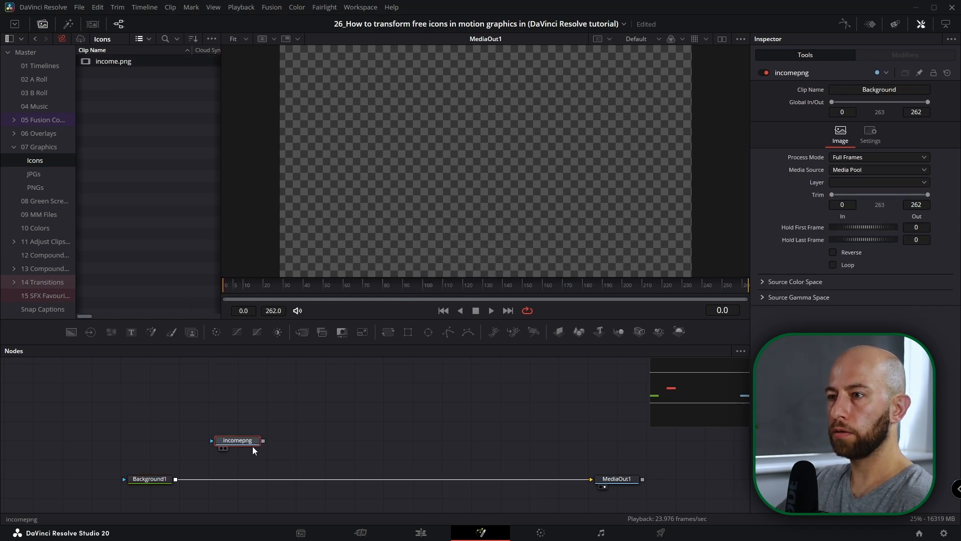
Merge the income icon over Background1 and place its node directly above the new Merge
{"action": "left_click_drag", "start_coordinate": [263, 441], "coordinate": [175, 479]}
{"action": "left_click", "coordinate": [235, 443]}
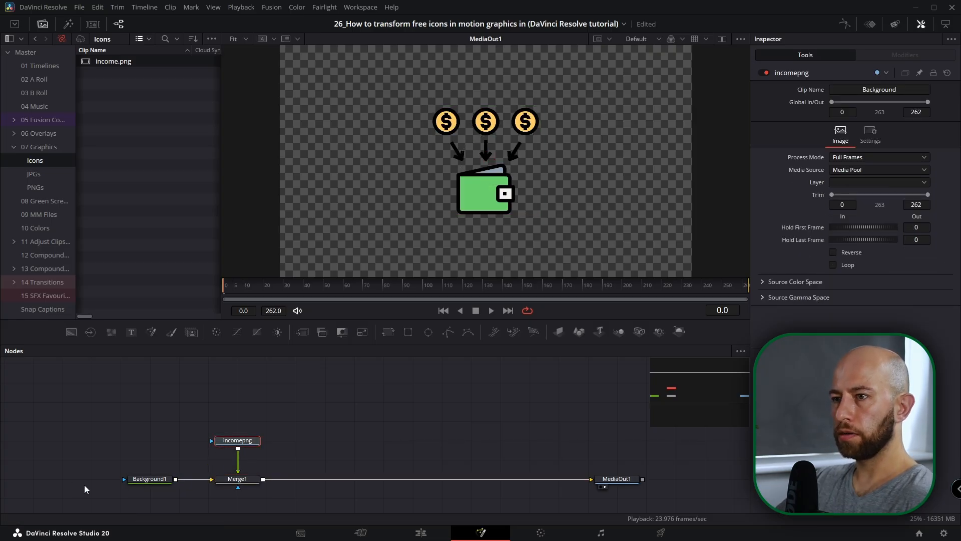
{"action": "left_click_drag", "start_coordinate": [236, 441], "coordinate": [238, 461]}
Detach the icon and its Merge from the main chain, give them their own Background, and merge the result over Background1
{"action": "left_click", "coordinate": [252, 479], "text": "ctrl"}
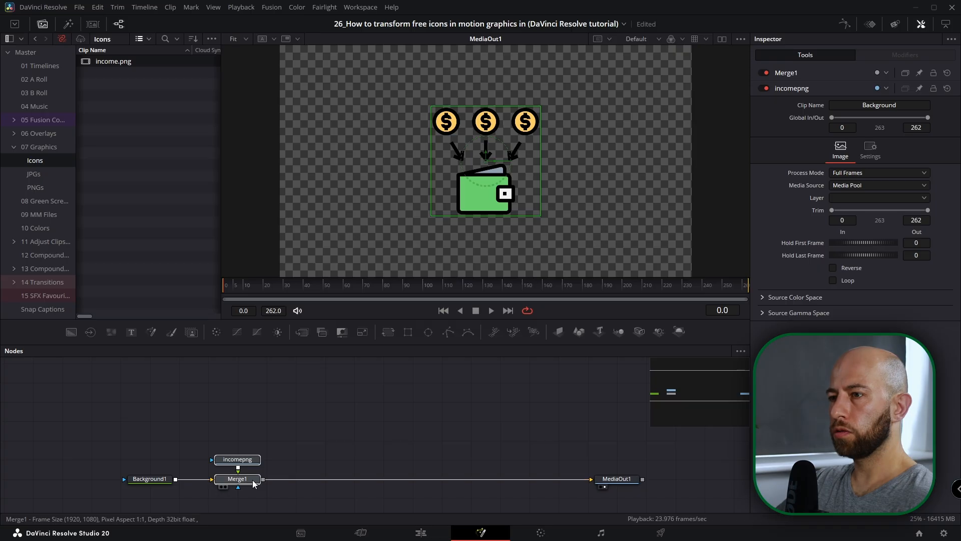
{"action": "left_click_drag", "start_coordinate": [254, 483], "coordinate": [280, 422]}
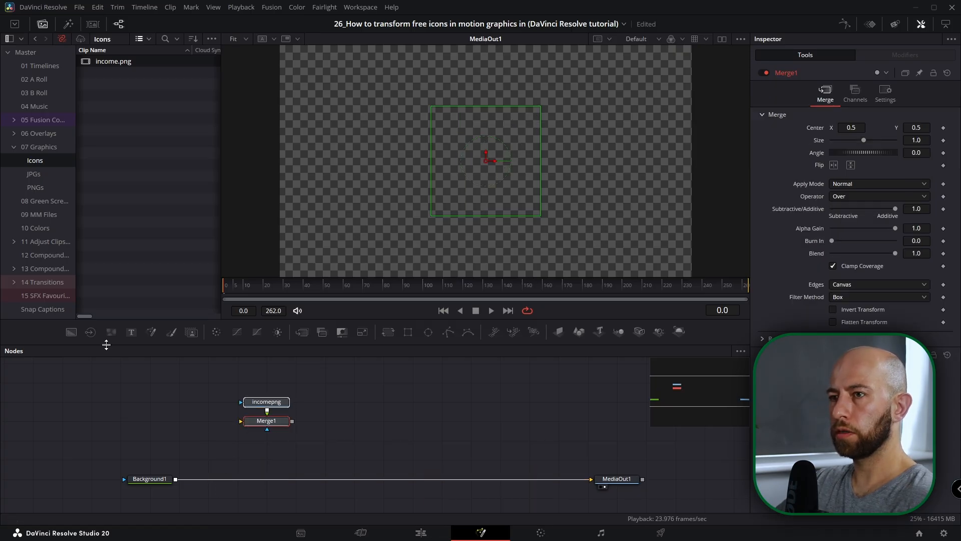
{"action": "left_click_drag", "start_coordinate": [71, 335], "coordinate": [178, 484]}
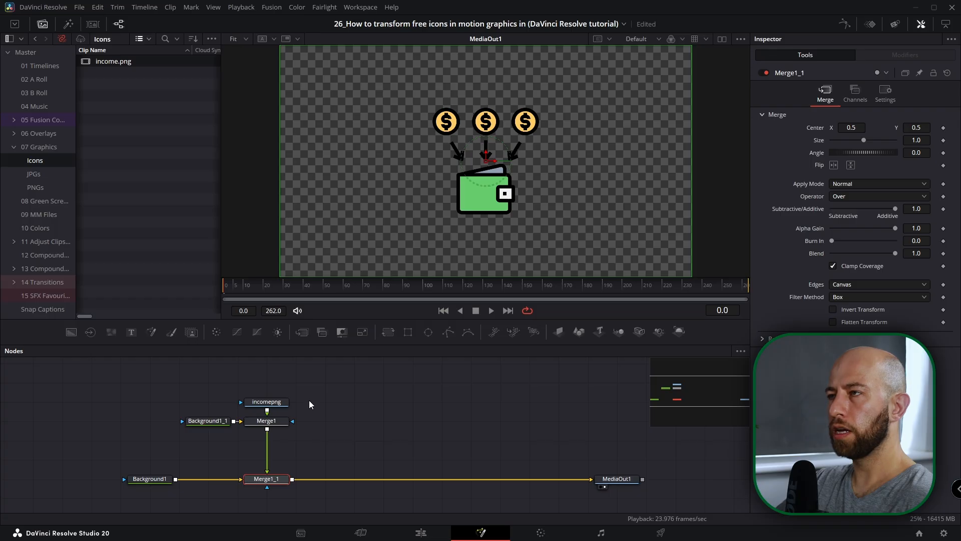
Move the incomepng node higher above Merge1 and hide the media pool to gain room in the node editor
{"action": "left_click_drag", "start_coordinate": [276, 402], "coordinate": [269, 450]}
{"action": "left_click_drag", "start_coordinate": [265, 410], "coordinate": [265, 391]}
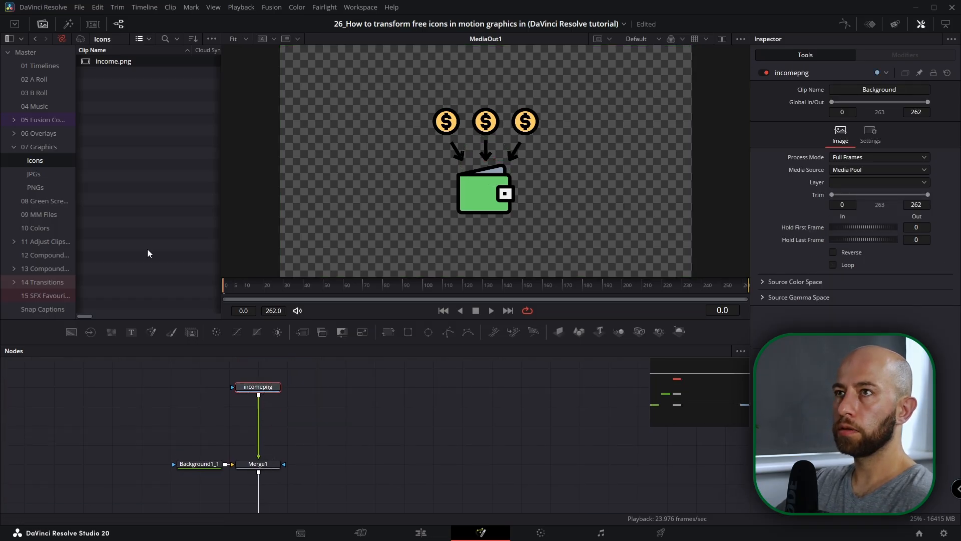
{"action": "left_click", "coordinate": [42, 23]}
{"action": "left_click_drag", "start_coordinate": [242, 401], "coordinate": [194, 416]}
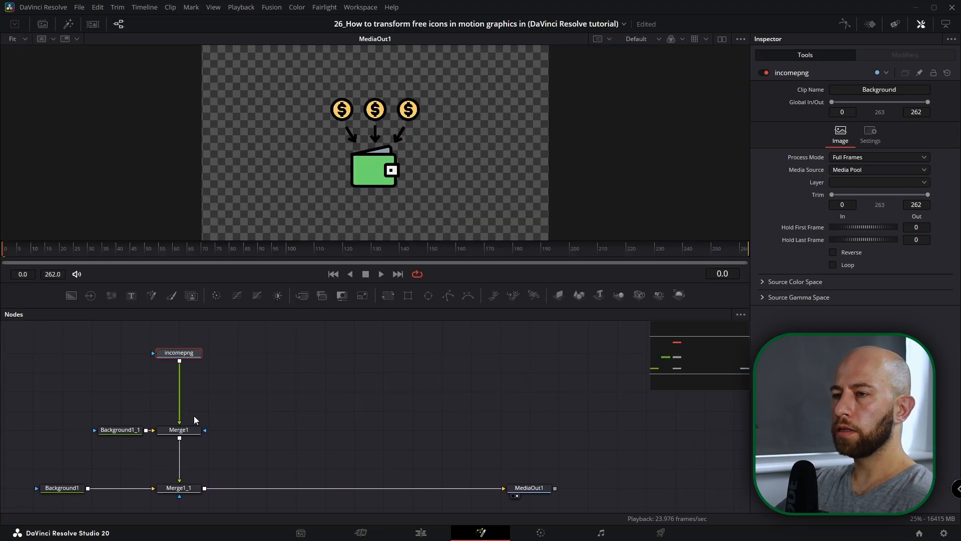
Add the ErodeDilateOutline macro beside the icon node and ungroup it into its separate nodes
{"action": "left_click", "coordinate": [257, 374]}
{"action": "key", "text": "shift+space"}
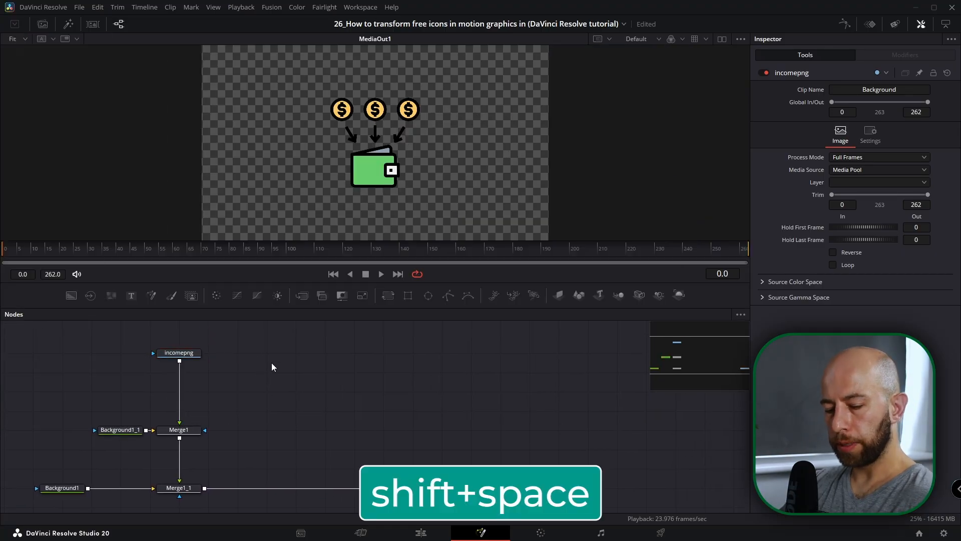
{"action": "type", "text": "erode"}
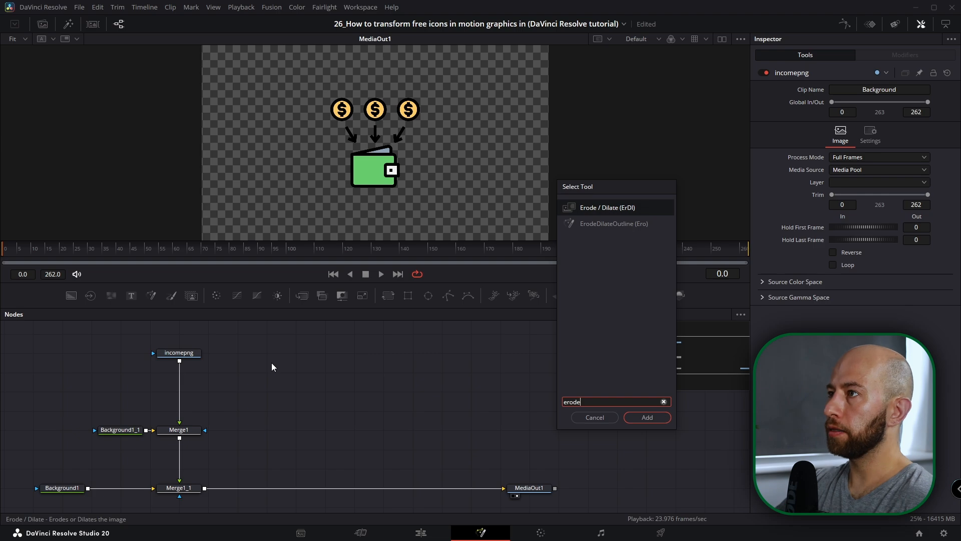
{"action": "key", "text": "Down"}
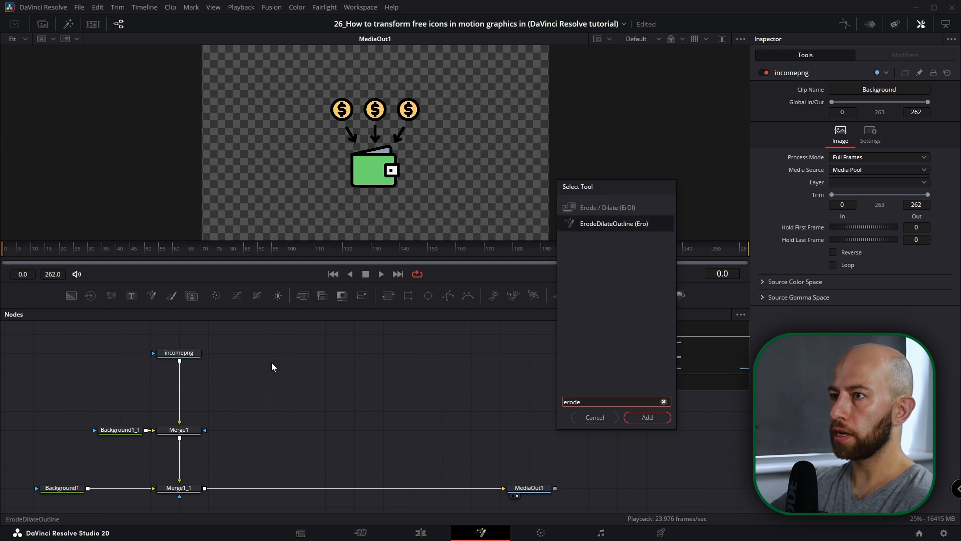
{"action": "key", "text": "Return"}
{"action": "right_click", "coordinate": [266, 371]}
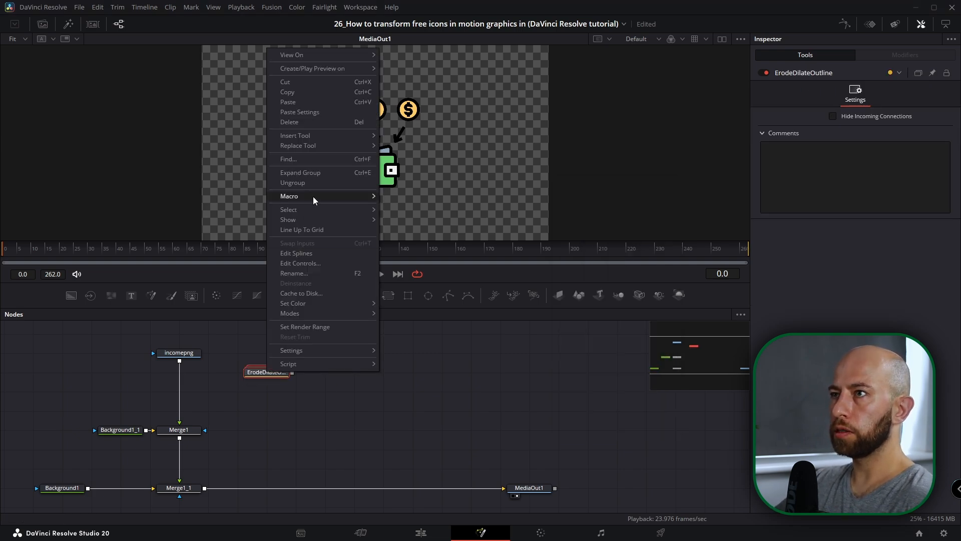
{"action": "left_click", "coordinate": [315, 182]}
{"action": "left_click", "coordinate": [302, 387]}
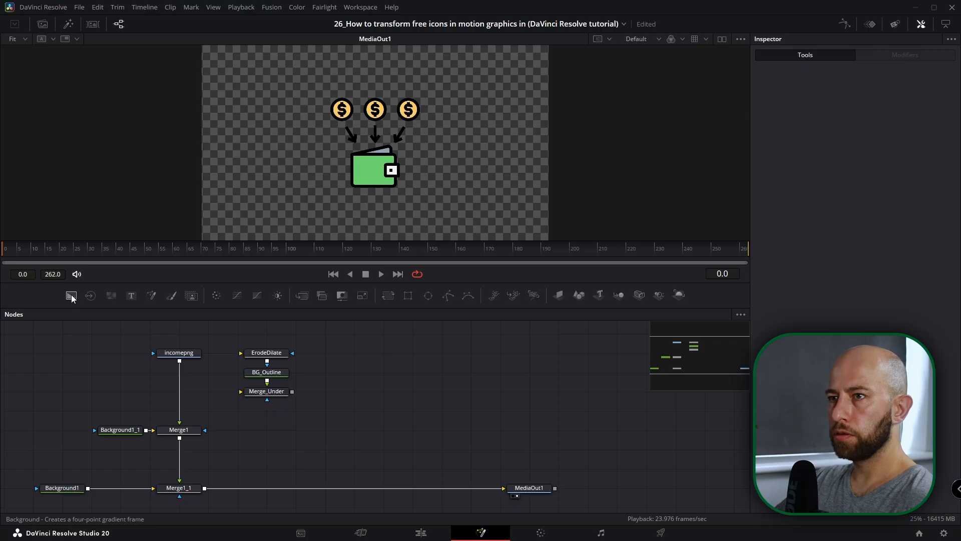
Add a separate Background with a Text node merged over it, and set the text to "hello"
{"action": "left_click_drag", "start_coordinate": [71, 299], "coordinate": [411, 404]}
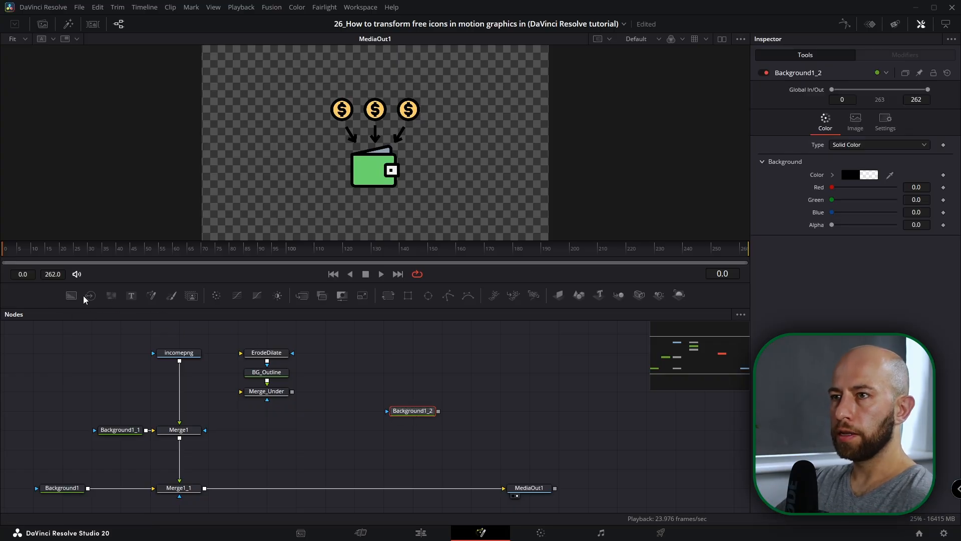
{"action": "left_click_drag", "start_coordinate": [131, 296], "coordinate": [438, 411]}
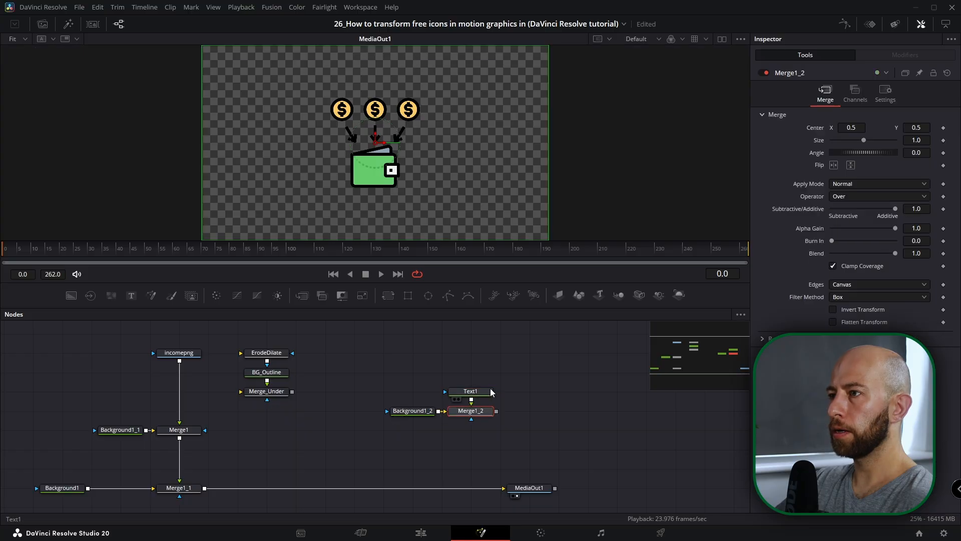
{"action": "left_click", "coordinate": [470, 391]}
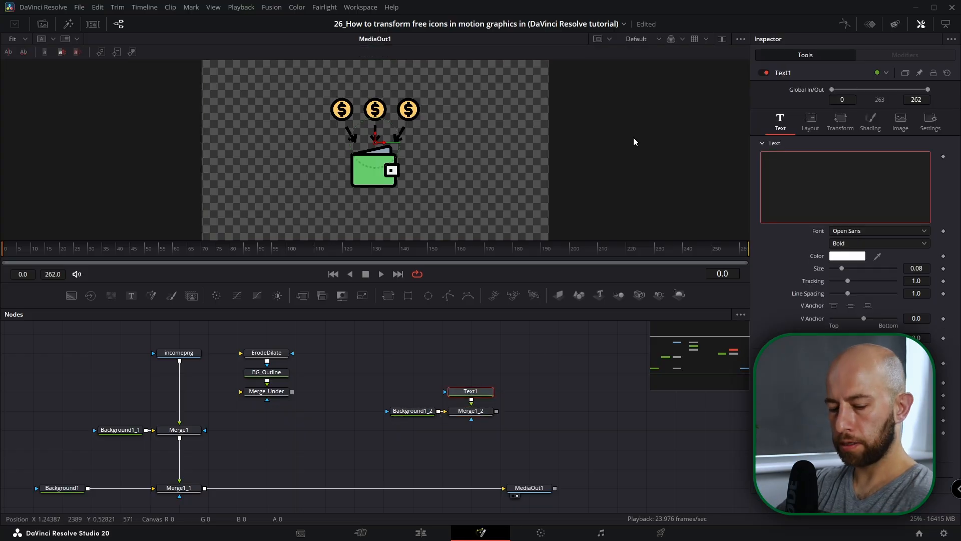
{"action": "type", "text": "hello"}
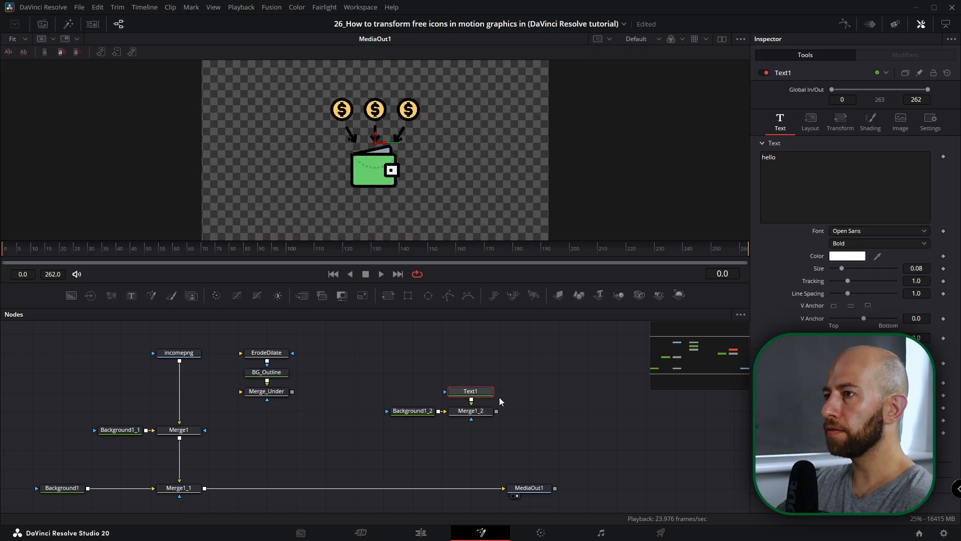
Create a macro named Hello from the text example's Background, Text and Merge nodes and save it as a group in the Macros folder
{"action": "left_click_drag", "start_coordinate": [529, 370], "coordinate": [400, 423]}
{"action": "right_click", "coordinate": [405, 414]}
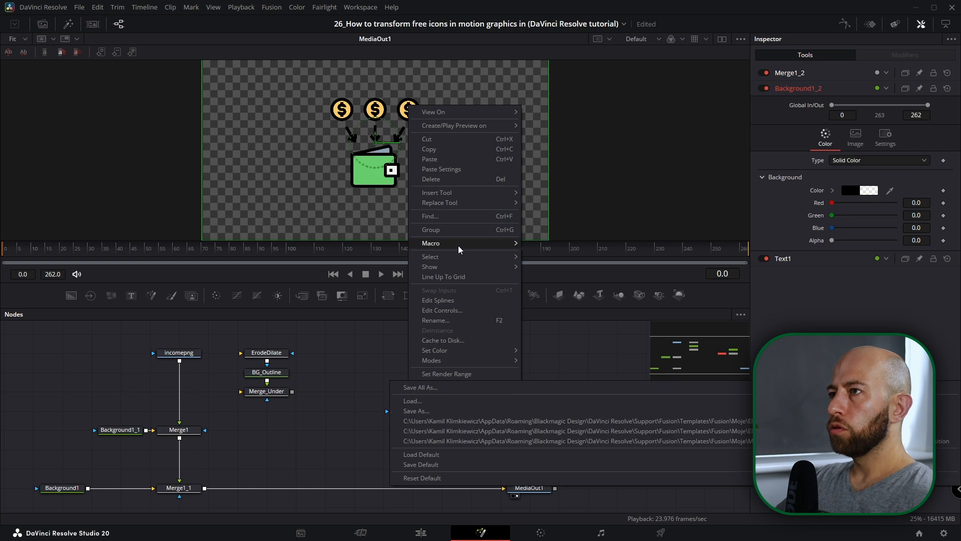
{"action": "mouse_move", "coordinate": [463, 244]}
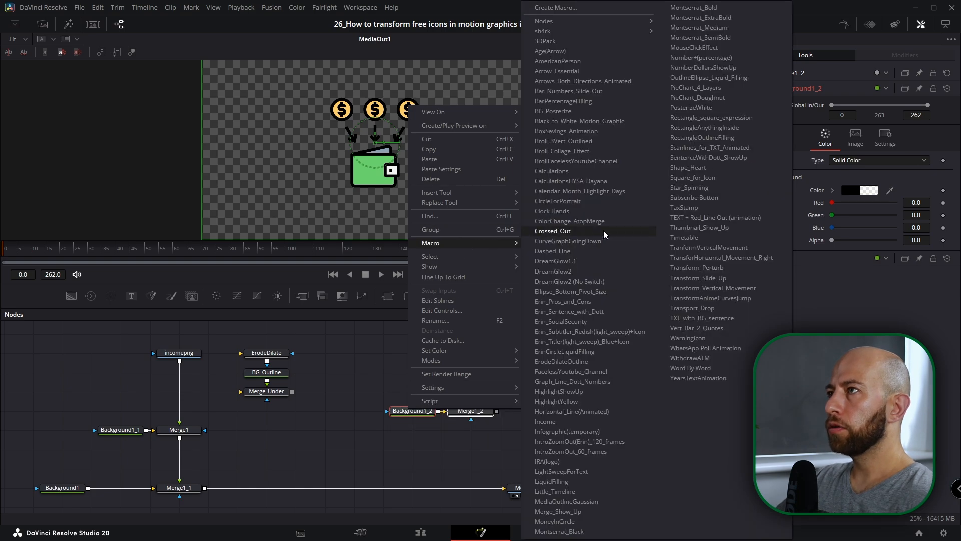
{"action": "left_click", "coordinate": [588, 12]}
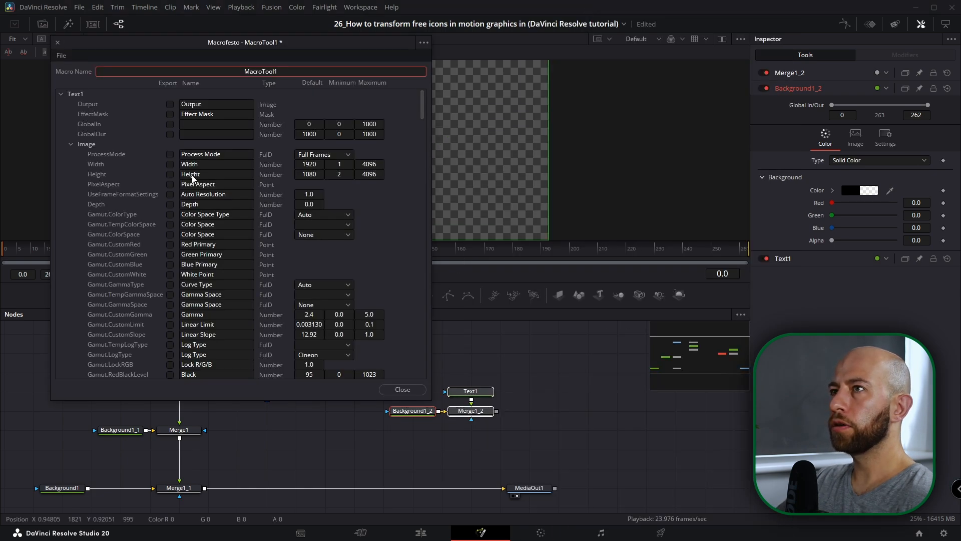
{"action": "double_click", "coordinate": [290, 70]}
{"action": "type", "text": "Hello"}
{"action": "left_click", "coordinate": [424, 42]}
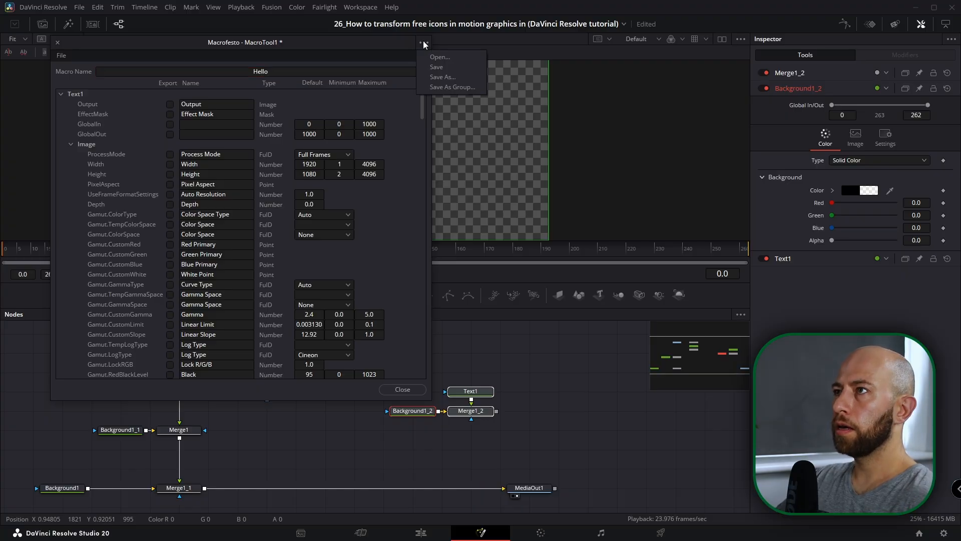
{"action": "left_click", "coordinate": [458, 88]}
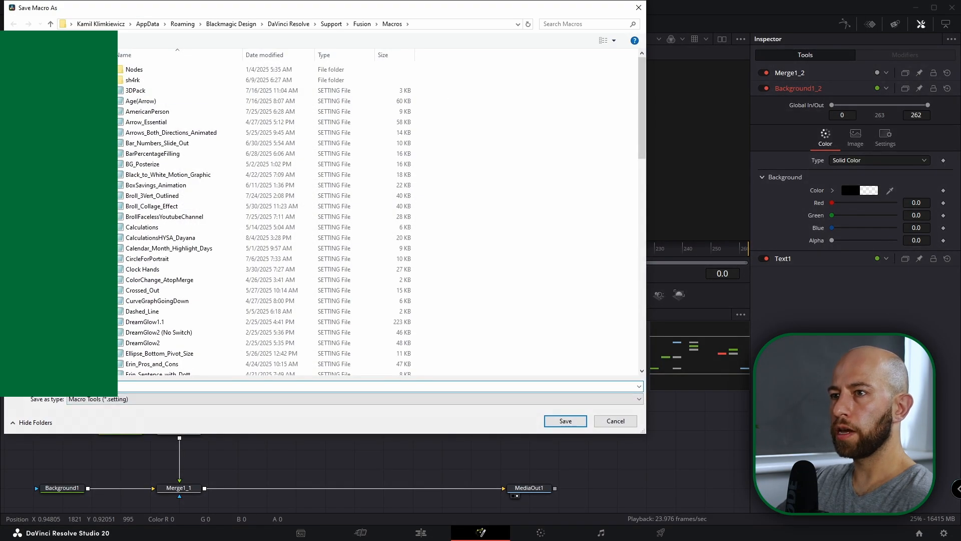
{"action": "left_click", "coordinate": [565, 421]}
{"action": "left_click", "coordinate": [402, 389]}
Delete the text example's Background, Text and Merge nodes from the composition
{"action": "left_click_drag", "start_coordinate": [530, 376], "coordinate": [352, 444]}
{"action": "key", "text": "Delete"}
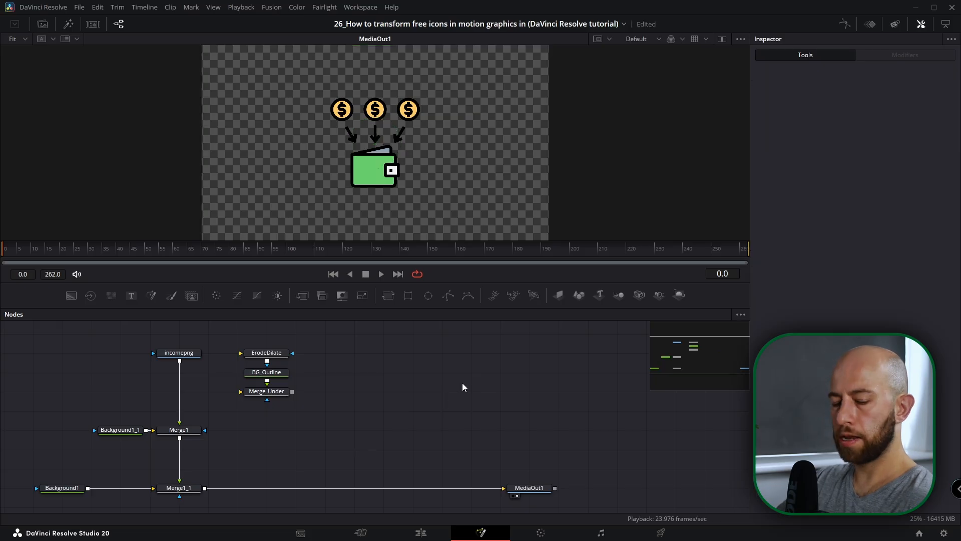
Add the Hello macro to an empty area of the composition and ungroup it into its separate nodes
{"action": "key", "text": "shift+space"}
{"action": "type", "text": "erode"}
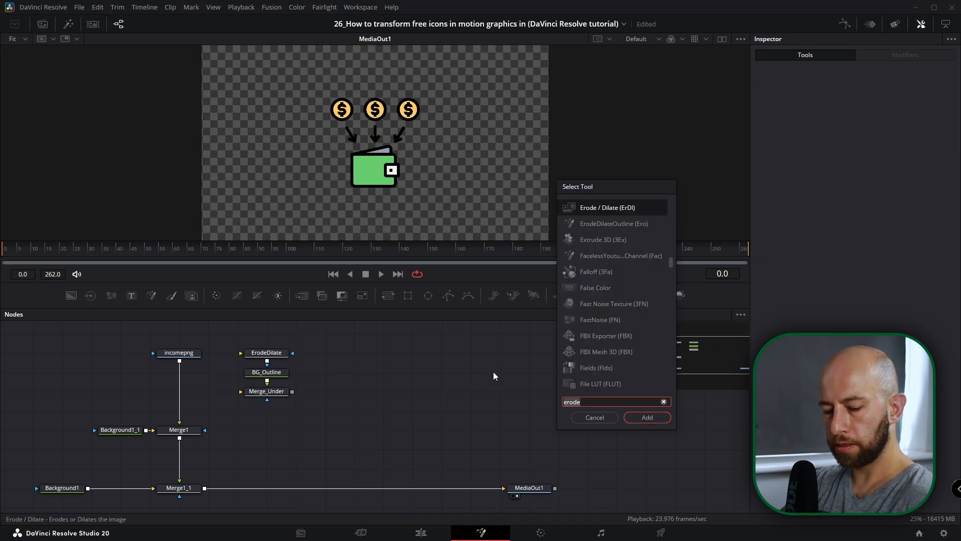
{"action": "type", "text": "hello"}
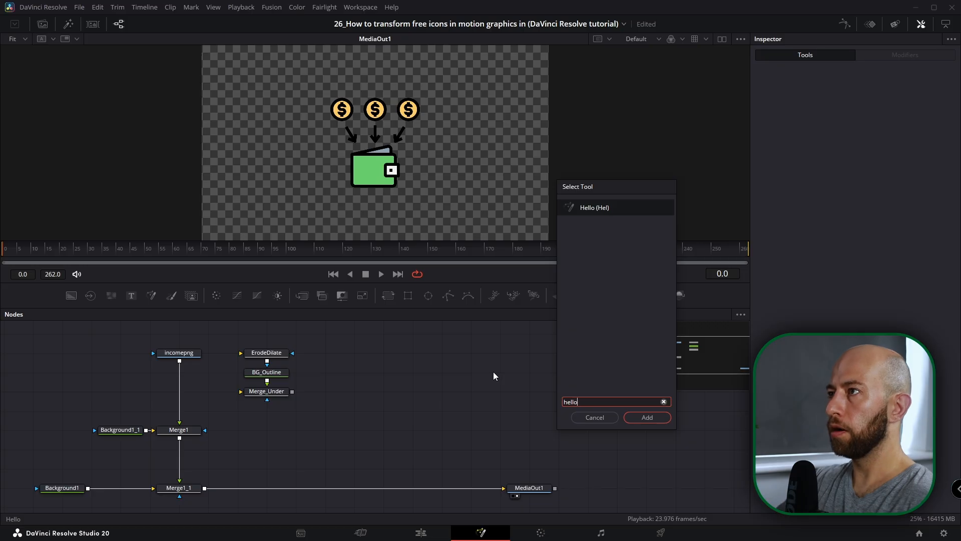
{"action": "key", "text": "Return"}
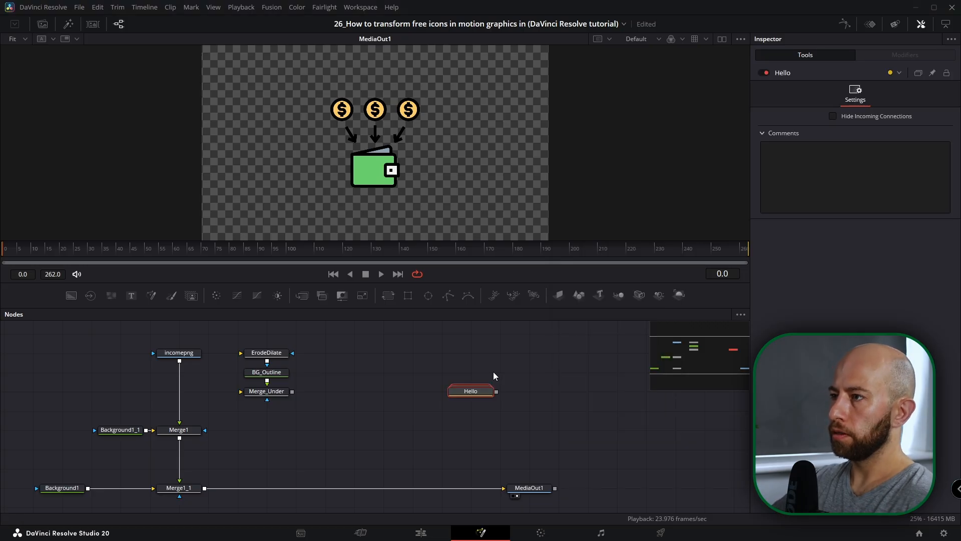
{"action": "right_click", "coordinate": [473, 394]}
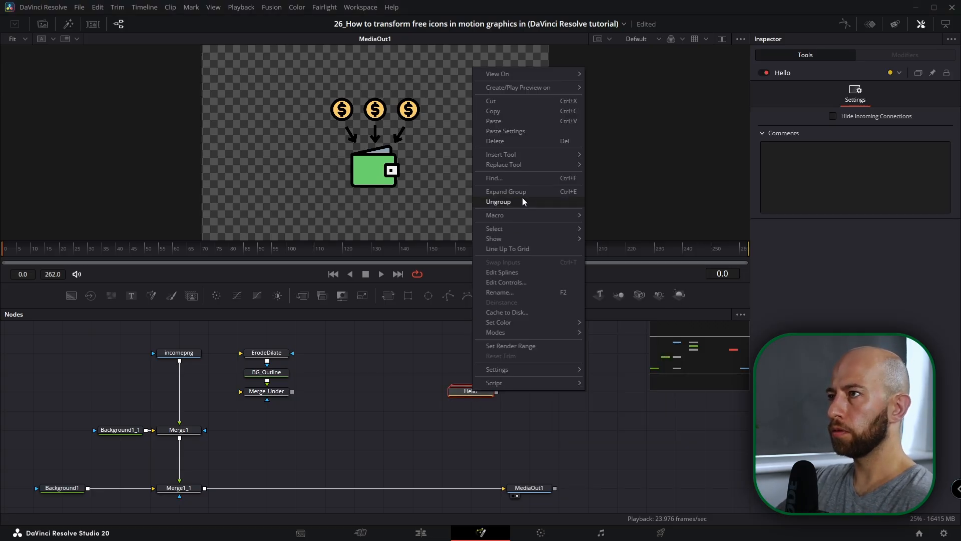
{"action": "left_click", "coordinate": [522, 202]}
{"action": "left_click", "coordinate": [496, 384]}
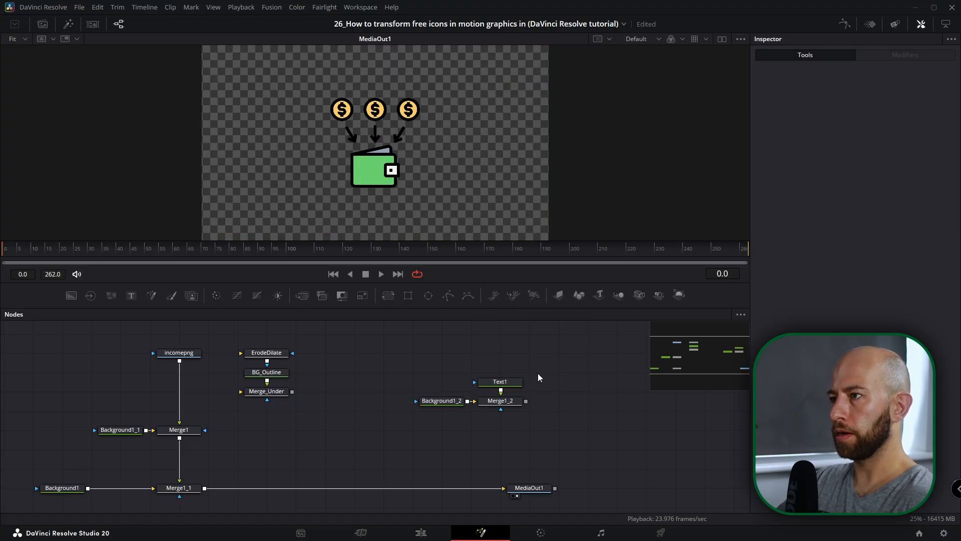
Delete the Text, Background and Merge nodes that came from the ungrouped Hello macro
{"action": "left_click_drag", "start_coordinate": [554, 349], "coordinate": [399, 446]}
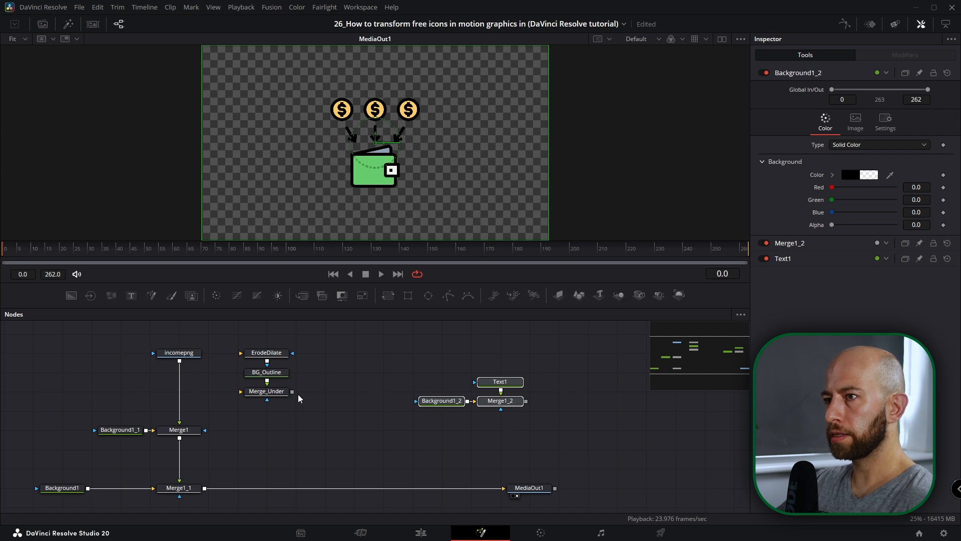
{"action": "key", "text": "Delete"}
Pull Merge_Under out of the outline chain and insert it on the connection between Merge1 and Merge1_1
{"action": "mouse_move", "coordinate": [267, 391]}
{"action": "left_mouse_down"}
{"action": "mouse_move", "coordinate": [266, 410]}
{"action": "mouse_move", "coordinate": [266, 391]}
{"action": "left_mouse_up"}
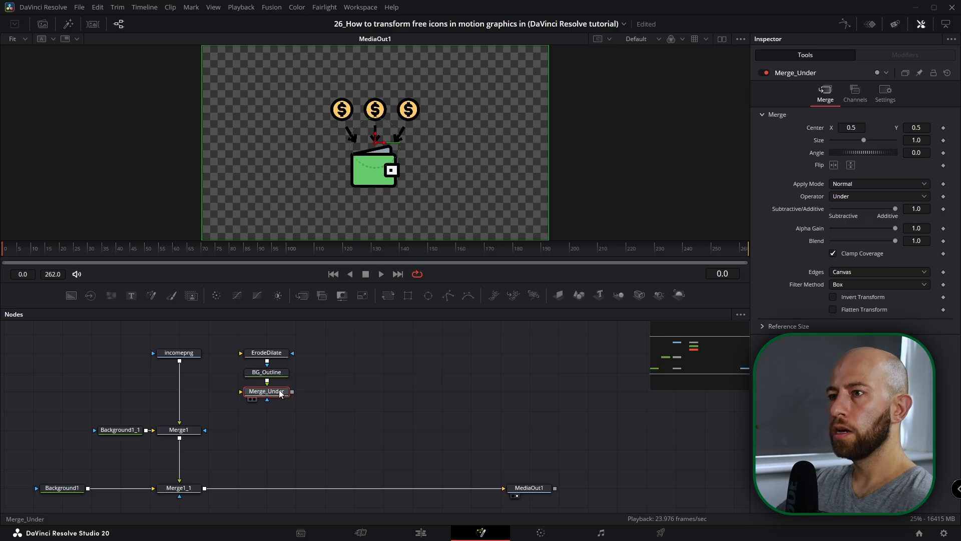
{"action": "key", "text": "shift"}
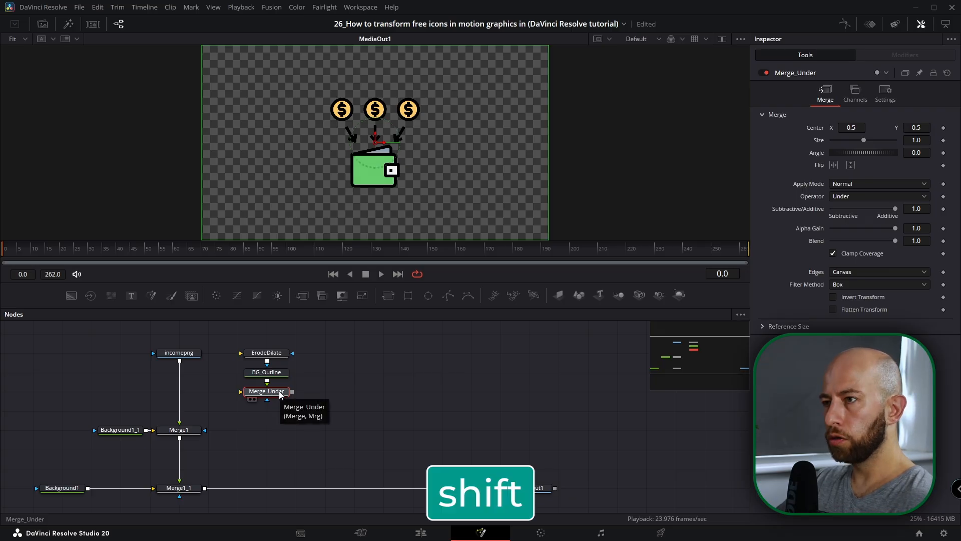
{"action": "left_click_drag", "start_coordinate": [279, 392], "coordinate": [199, 475]}
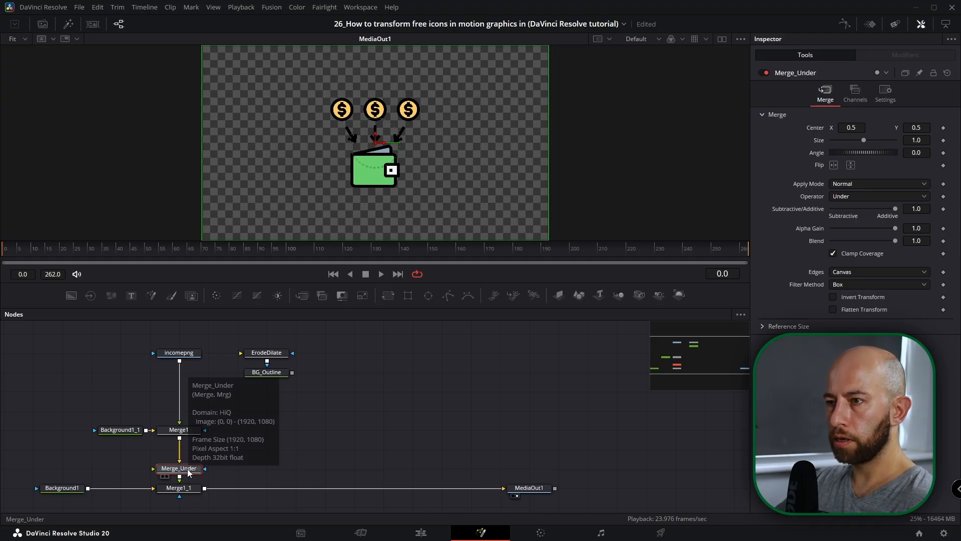
Rearrange the nodes so Merge1 sits under the income icon, Merge_Under below it, and ErodeDilate and BG_Outline beside them
{"action": "left_click_drag", "start_coordinate": [181, 473], "coordinate": [184, 458]}
{"action": "left_click_drag", "start_coordinate": [197, 352], "coordinate": [197, 410]}
{"action": "left_click_drag", "start_coordinate": [212, 383], "coordinate": [180, 429]}
{"action": "left_click_drag", "start_coordinate": [317, 331], "coordinate": [258, 396]}
{"action": "left_click_drag", "start_coordinate": [268, 372], "coordinate": [238, 411]}
Change the BG_Outline background color to the light blue #00aaff
{"action": "left_click", "coordinate": [239, 411]}
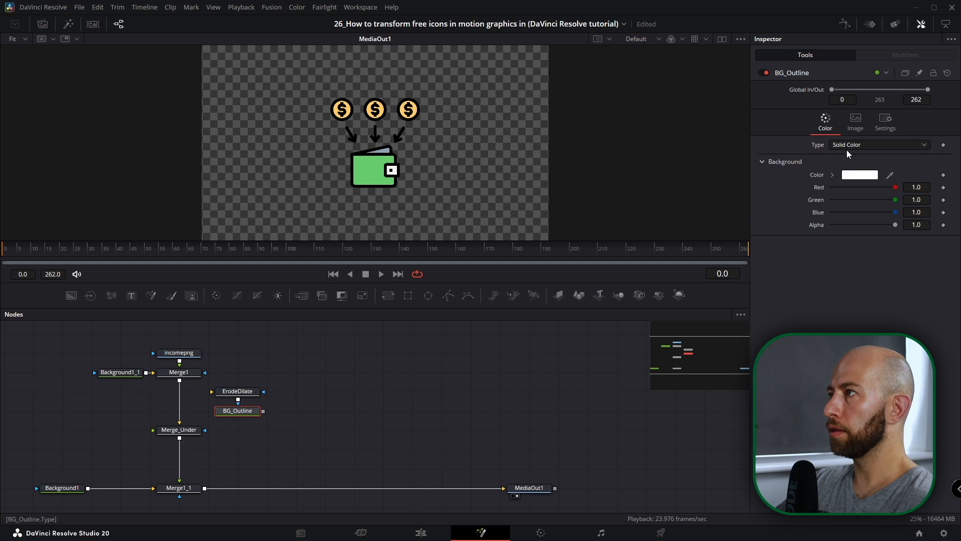
{"action": "left_click", "coordinate": [865, 176]}
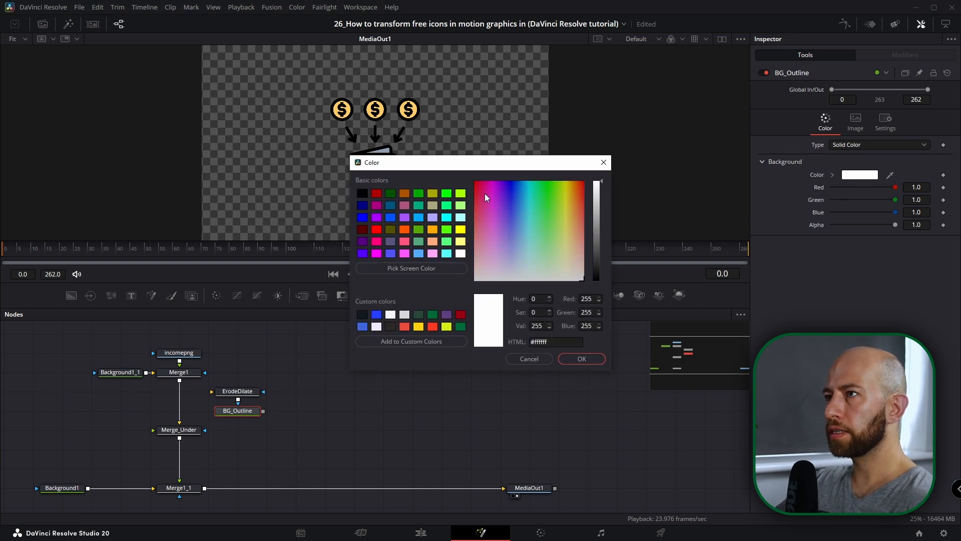
{"action": "left_click", "coordinate": [419, 217]}
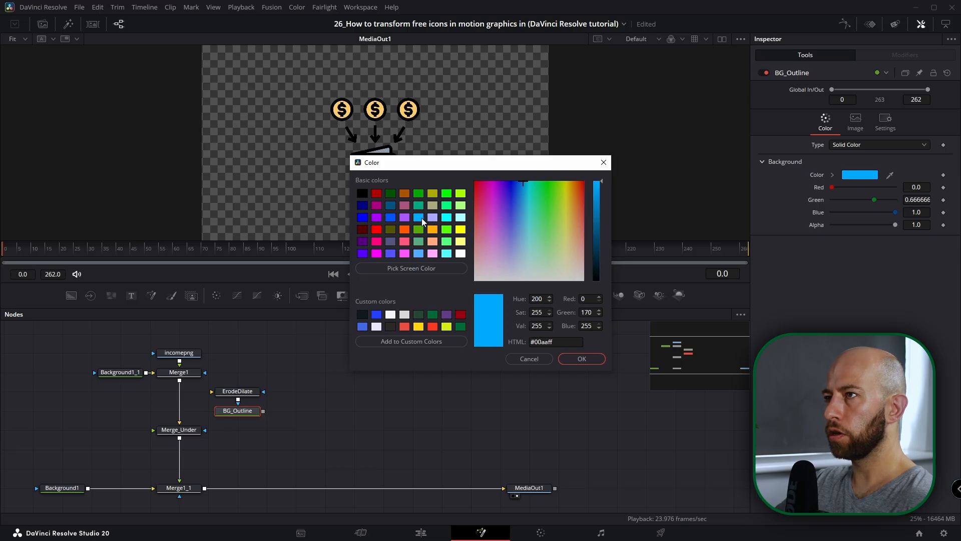
{"action": "left_click", "coordinate": [581, 359]}
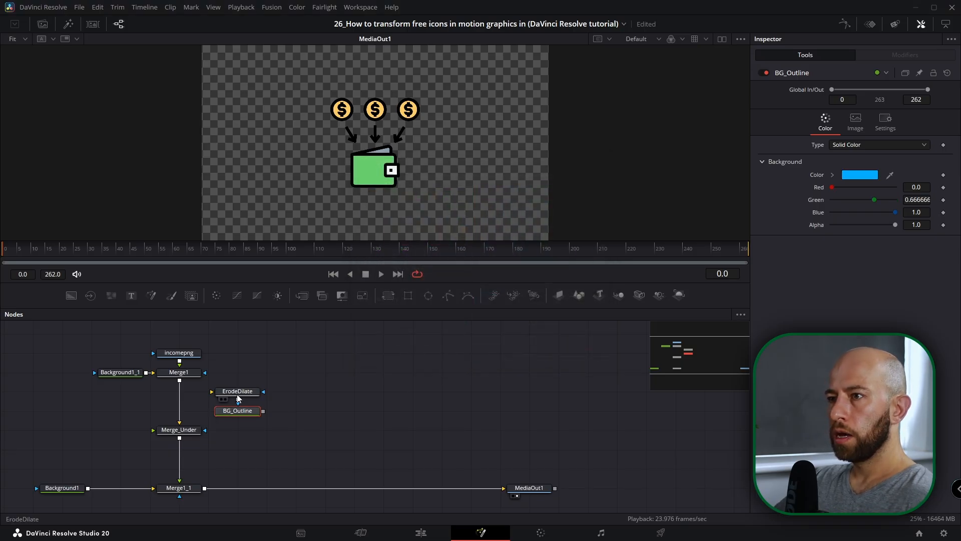
Move the ErodeDilate node level with Merge1, and set its filter to Box and its amount to 0.0
{"action": "left_click_drag", "start_coordinate": [250, 392], "coordinate": [251, 372]}
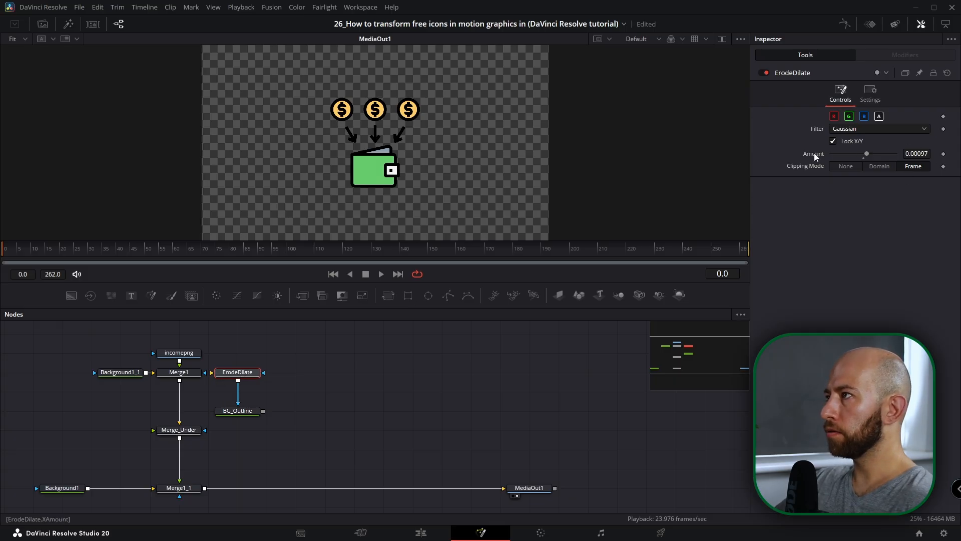
{"action": "left_click", "coordinate": [861, 129]}
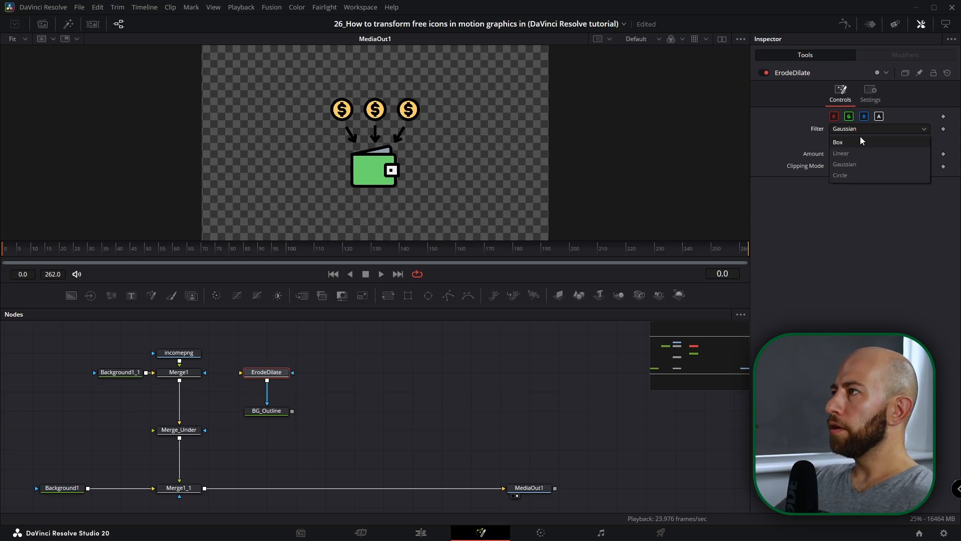
{"action": "left_click", "coordinate": [858, 143]}
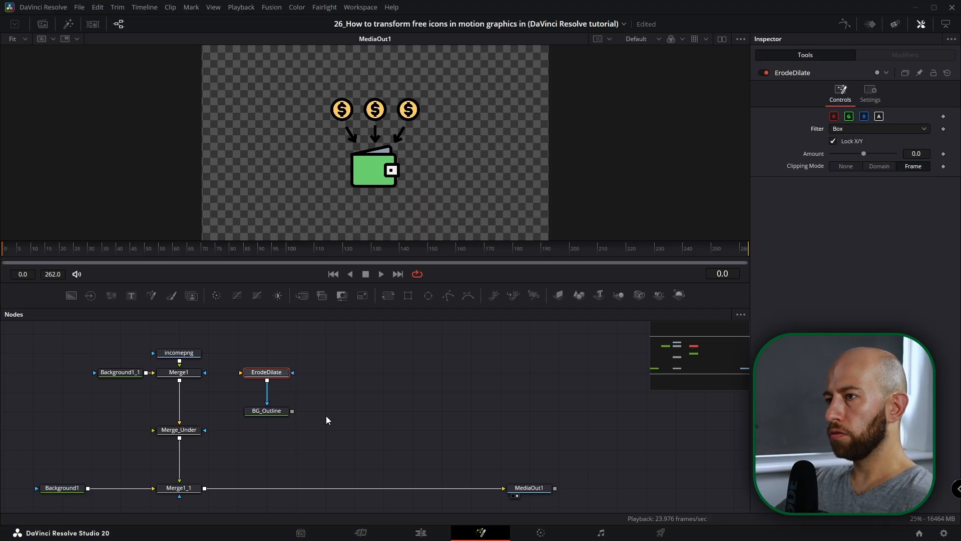
Add a new standalone Erode/Dilate node and delete it again
{"action": "left_click", "coordinate": [437, 412]}
{"action": "key", "text": "shift+space"}
{"action": "type", "text": "erode"}
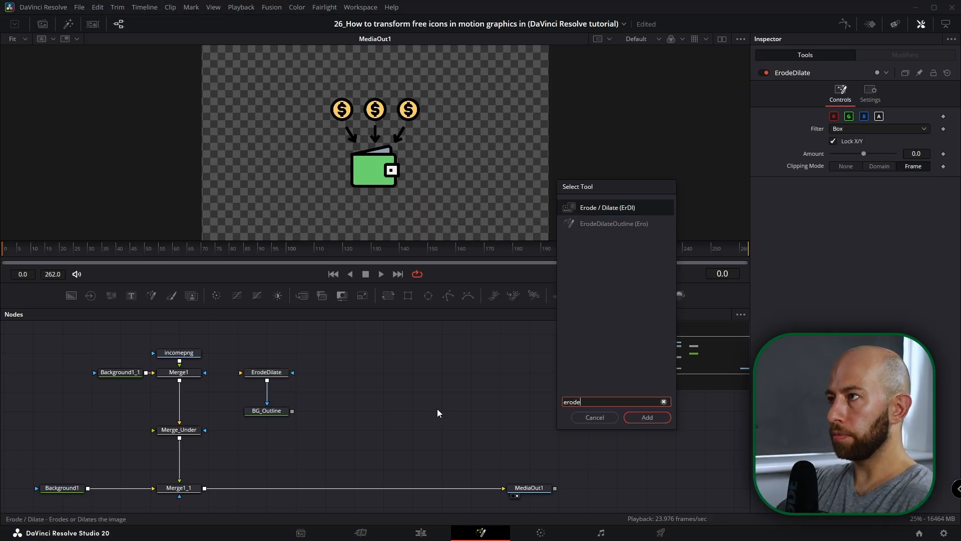
{"action": "key", "text": "Return"}
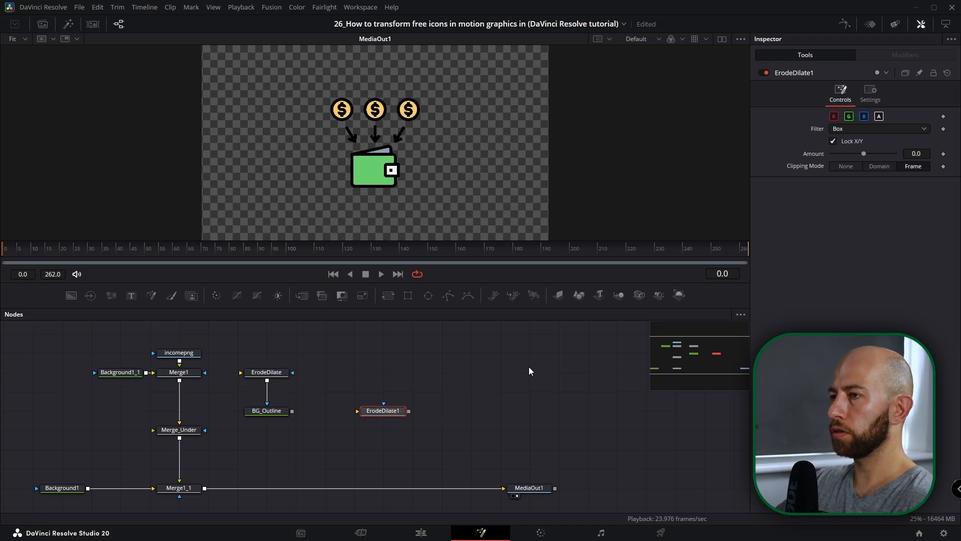
{"action": "key", "text": "Delete"}
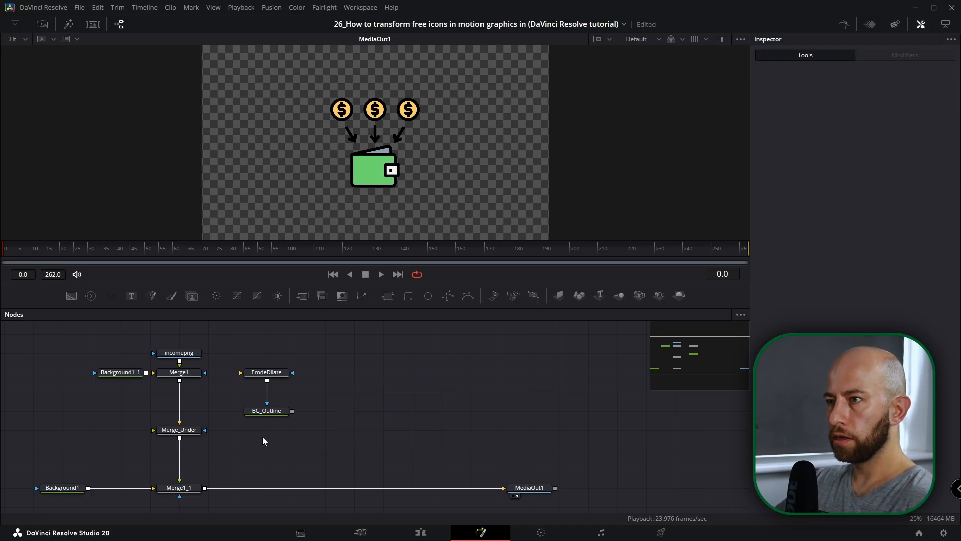
Set the filter of the existing ErodeDilate node to Gaussian
{"action": "left_click", "coordinate": [269, 380]}
{"action": "left_click", "coordinate": [862, 130]}
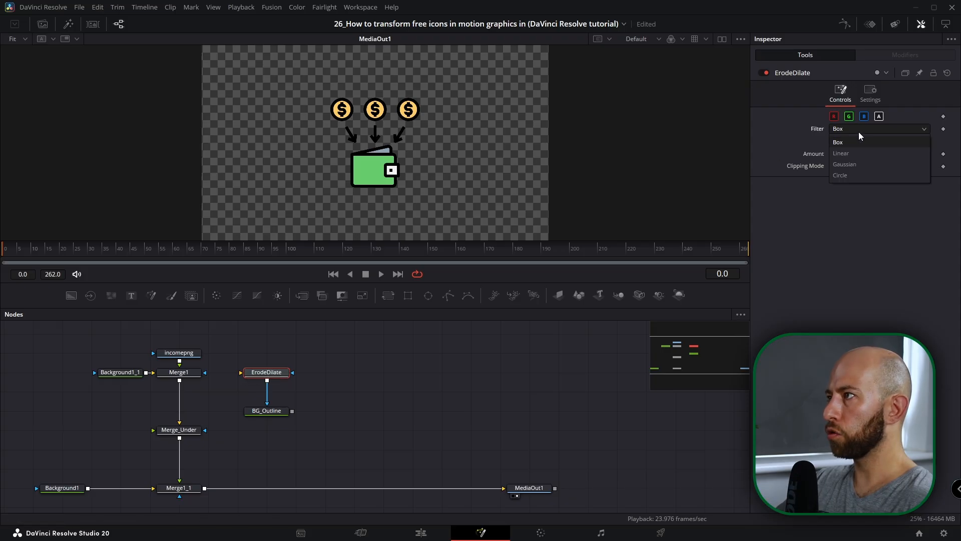
{"action": "left_click", "coordinate": [855, 164]}
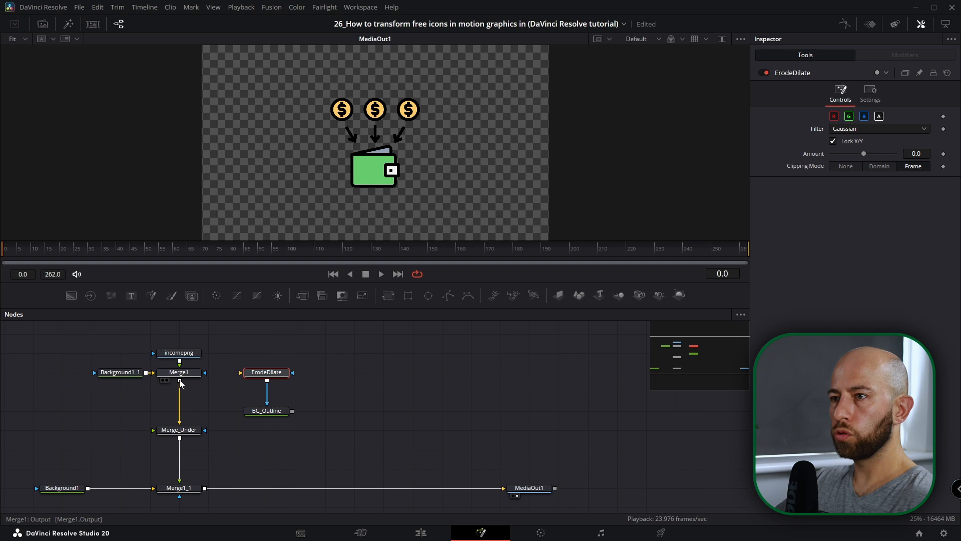
Connect Merge1's output to ErodeDilate, ErodeDilate to BG_Outline's mask input, and BG_Outline to the foreground of Merge_Under
{"action": "left_click_drag", "start_coordinate": [179, 380], "coordinate": [247, 374]}
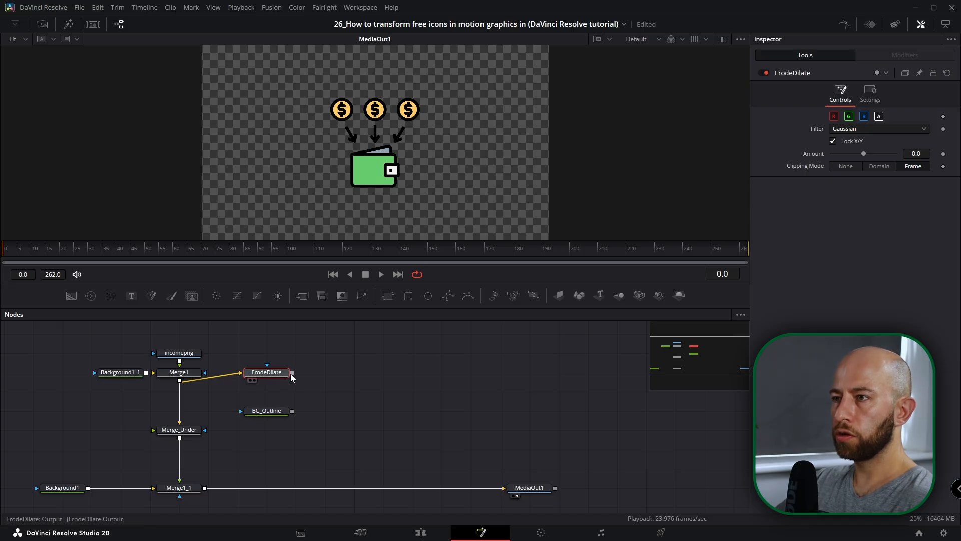
{"action": "left_click_drag", "start_coordinate": [292, 372], "coordinate": [250, 413]}
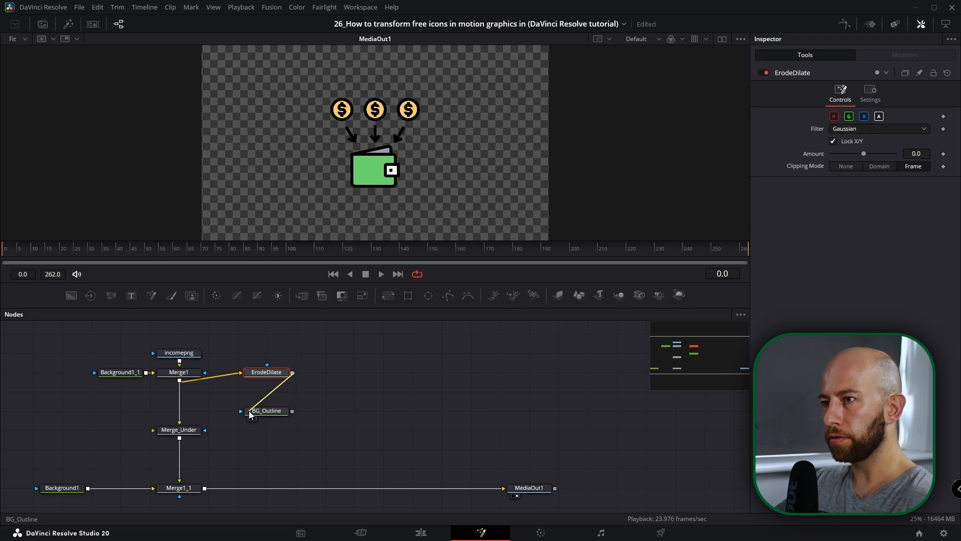
{"action": "left_click_drag", "start_coordinate": [250, 413], "coordinate": [311, 419]}
{"action": "left_click_drag", "start_coordinate": [241, 437], "coordinate": [153, 431]}
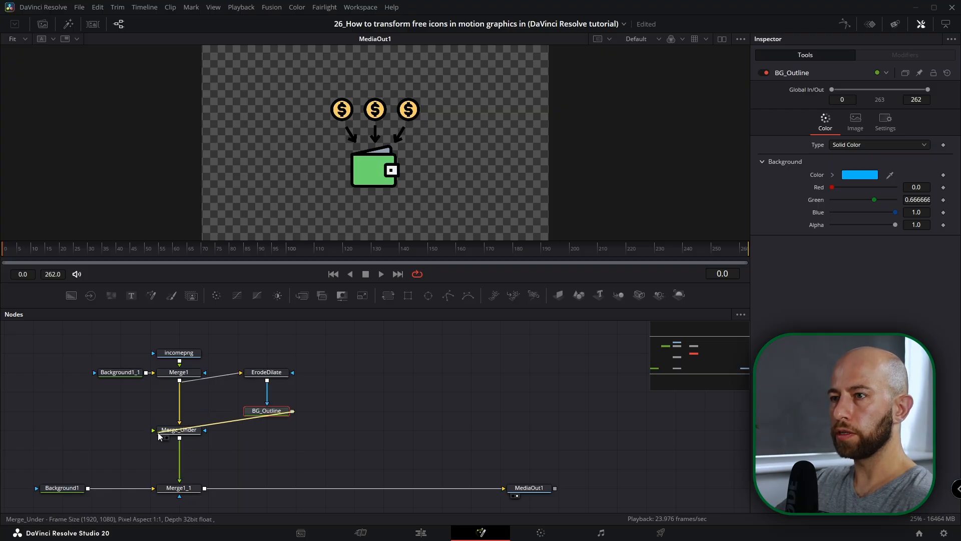
{"action": "left_click", "coordinate": [159, 436]}
Raise the ErodeDilate amount to about 0.0067 and move BG_Outline directly beneath that node
{"action": "left_click", "coordinate": [267, 372]}
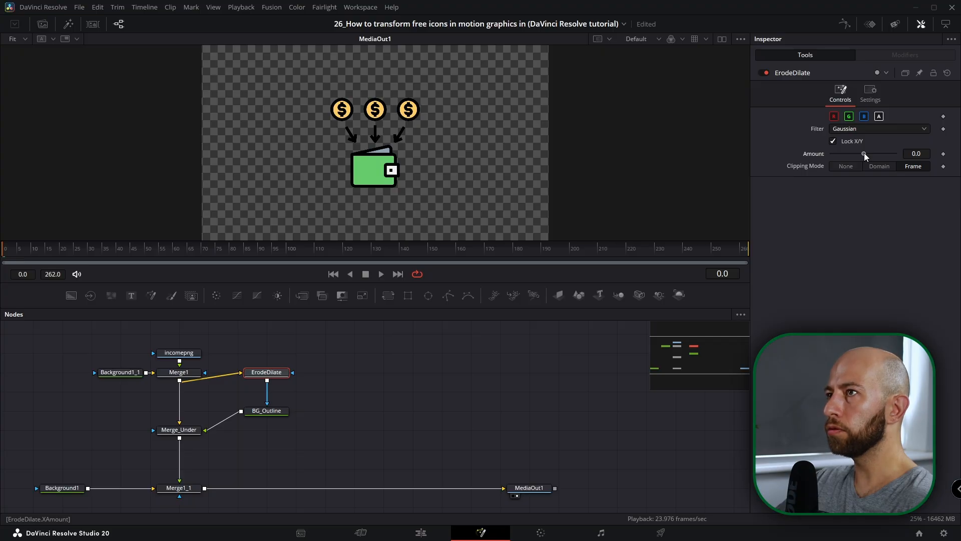
{"action": "left_click_drag", "start_coordinate": [864, 152], "coordinate": [885, 152]}
{"action": "left_click_drag", "start_coordinate": [269, 413], "coordinate": [269, 394]}
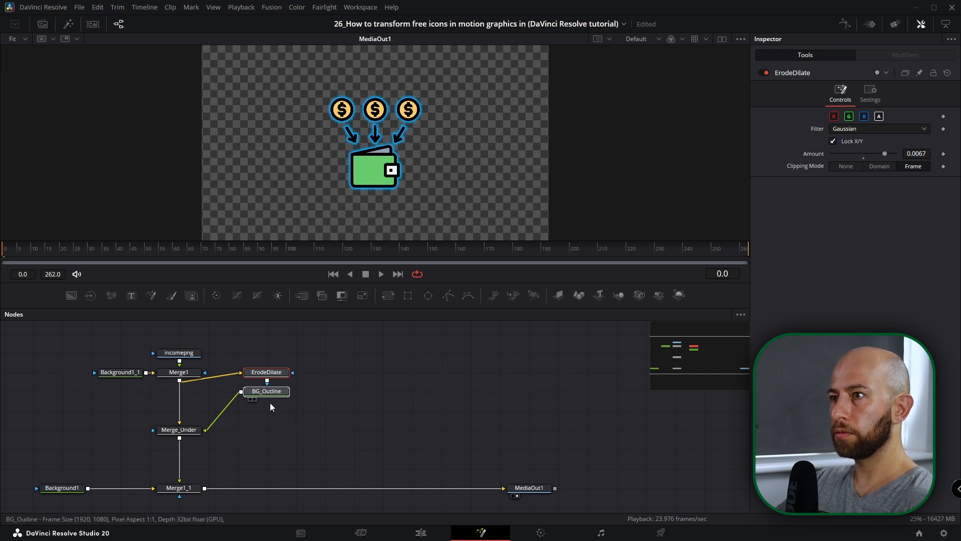
Insert a Soft Glow node after BG_Outline, with its gain set to 2.0 and its glow size to 10.0
{"action": "left_click", "coordinate": [273, 396]}
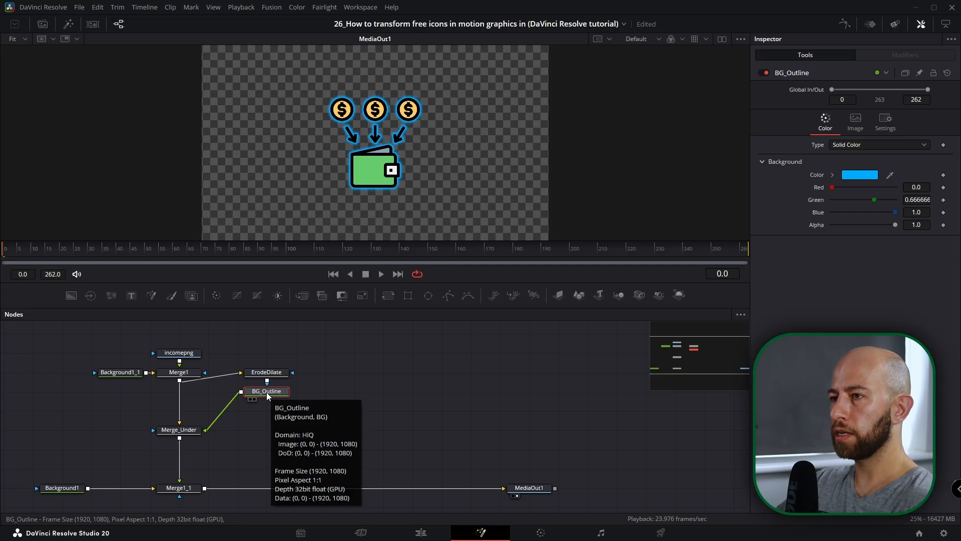
{"action": "key", "text": "shift+space"}
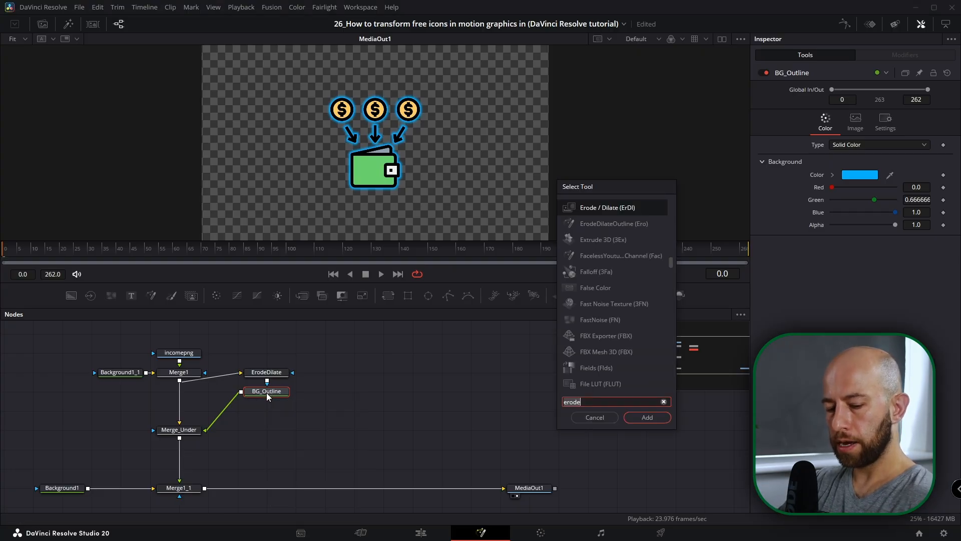
{"action": "type", "text": "soft"}
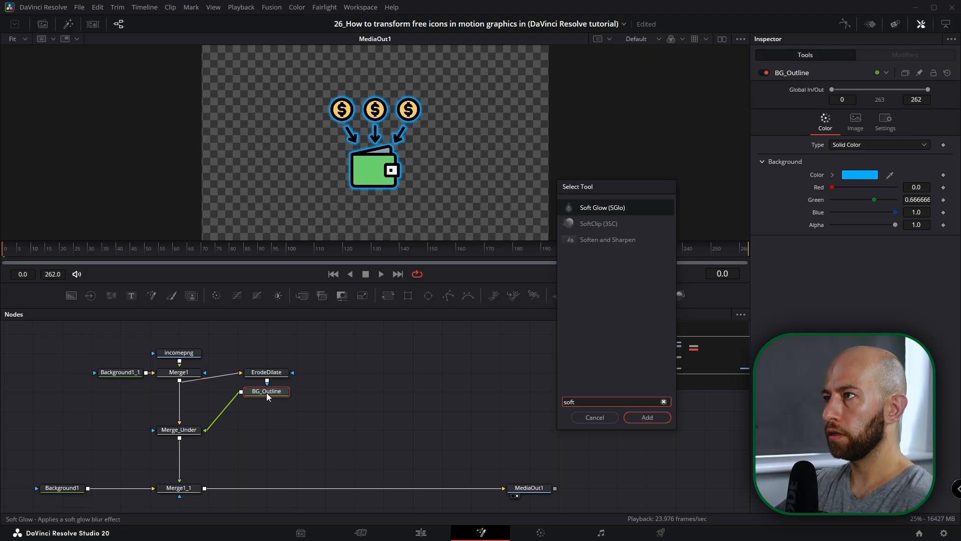
{"action": "key", "text": "Return"}
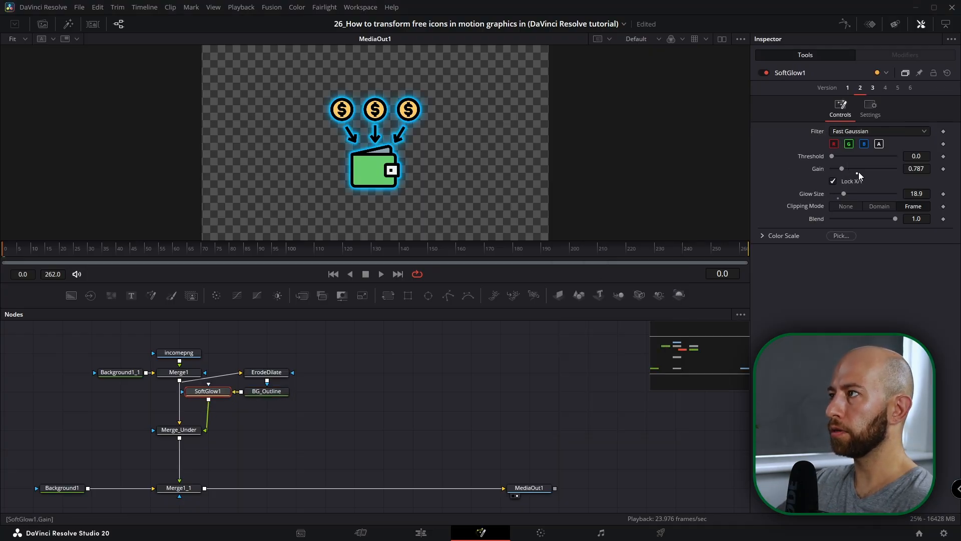
{"action": "left_click", "coordinate": [857, 172]}
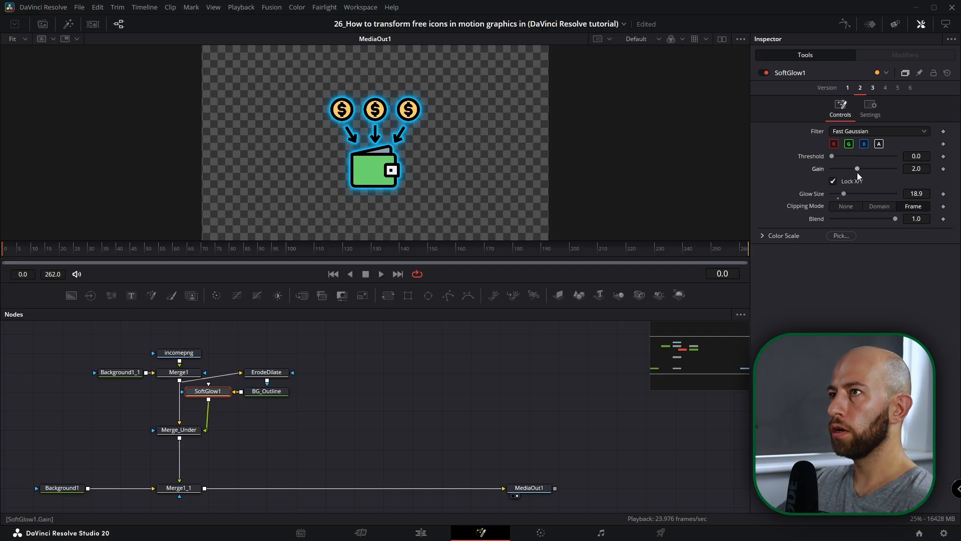
{"action": "left_click", "coordinate": [838, 196]}
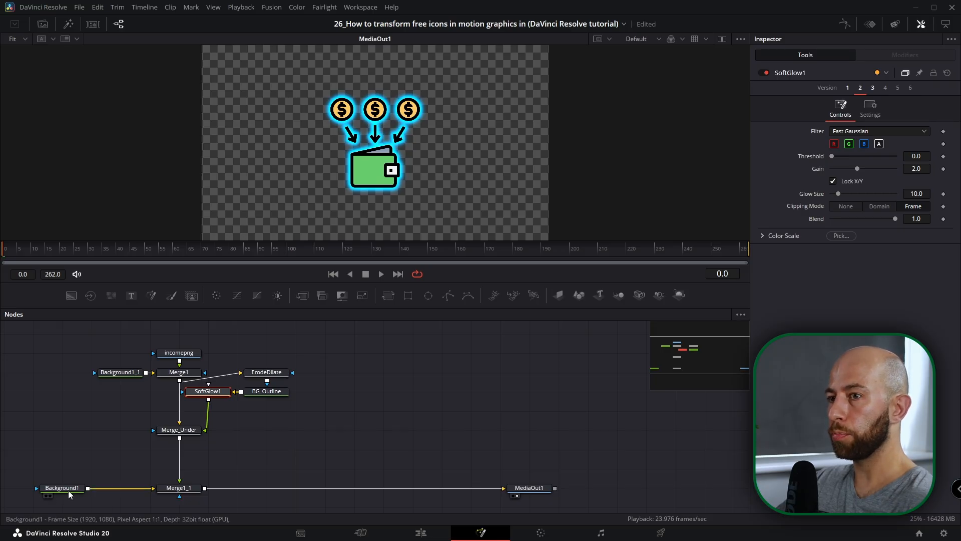
Set the alpha of Background1 to 1.0 to make it solid black, and inspect the glowing outline
{"action": "left_click", "coordinate": [62, 488]}
{"action": "double_click", "coordinate": [817, 225]}
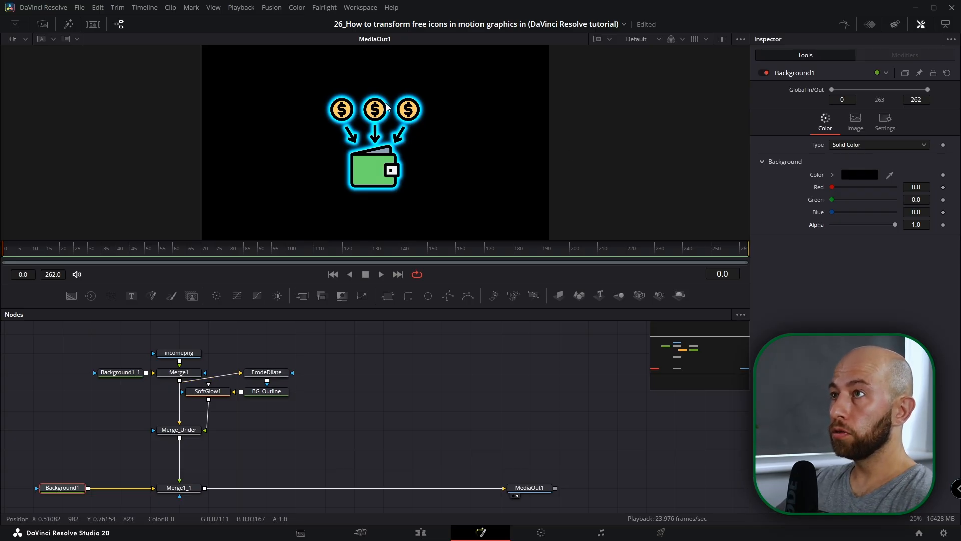
{"action": "scroll", "coordinate": [345, 132], "scroll_direction": "up", "scroll_amount": 2}
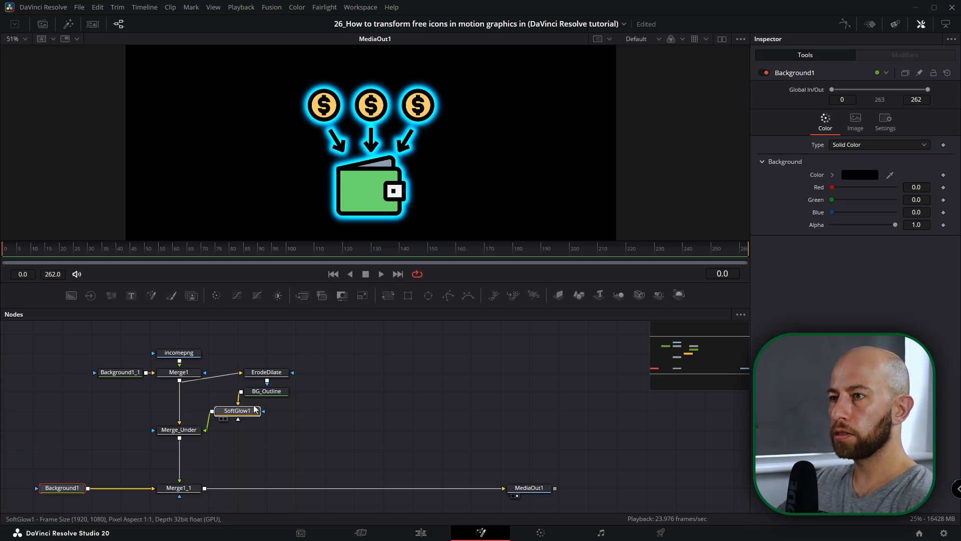
Place SoftGlow1 beneath BG_Outline and move the ErodeDilate, BG_Outline and SoftGlow1 column close to Merge1
{"action": "left_click_drag", "start_coordinate": [209, 392], "coordinate": [268, 411]}
{"action": "left_click_drag", "start_coordinate": [312, 345], "coordinate": [239, 411]}
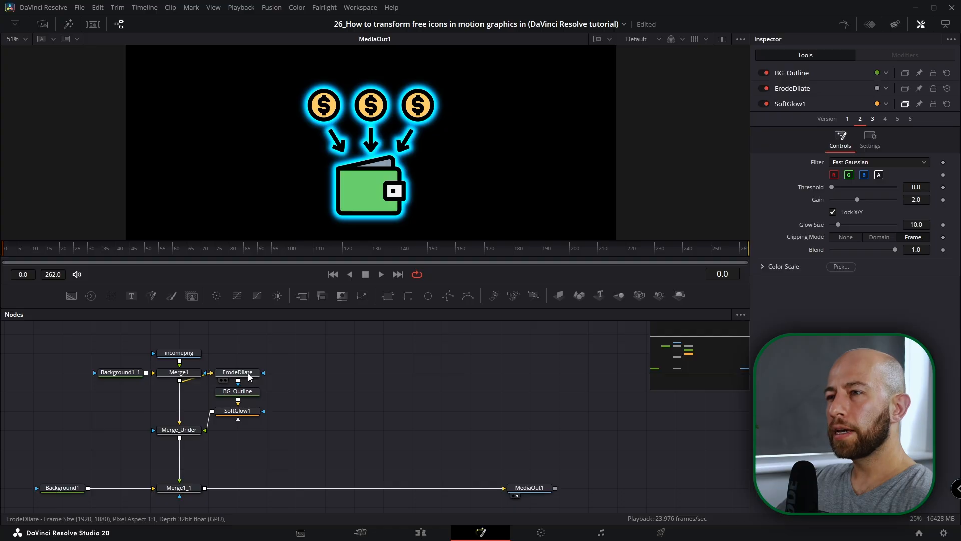
Reduce the ErodeDilate amount to 0.0037 for a thinner outline and inspect the arrows and wallet edge
{"action": "left_click", "coordinate": [248, 375]}
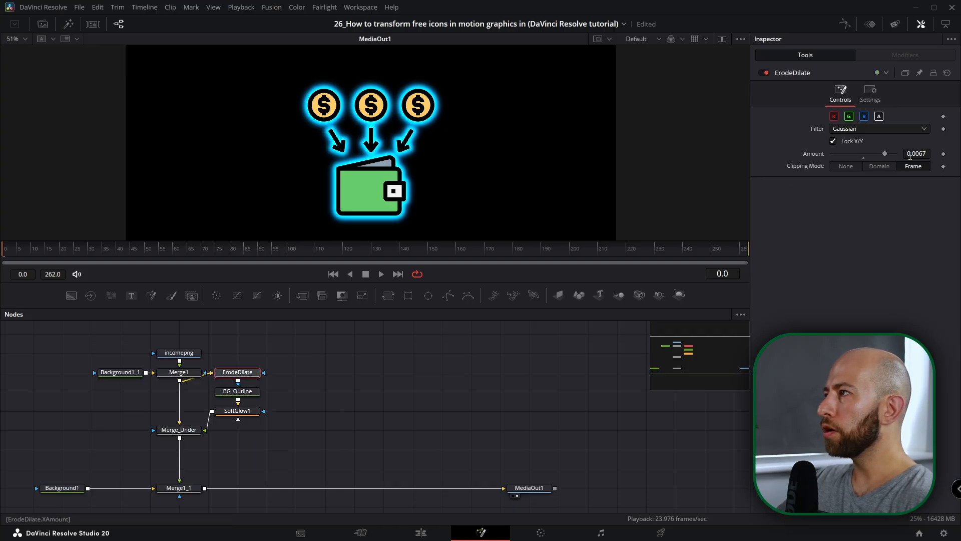
{"action": "left_click_drag", "start_coordinate": [884, 152], "coordinate": [875, 151]}
{"action": "scroll", "coordinate": [420, 163], "scroll_direction": "up", "scroll_amount": 5}
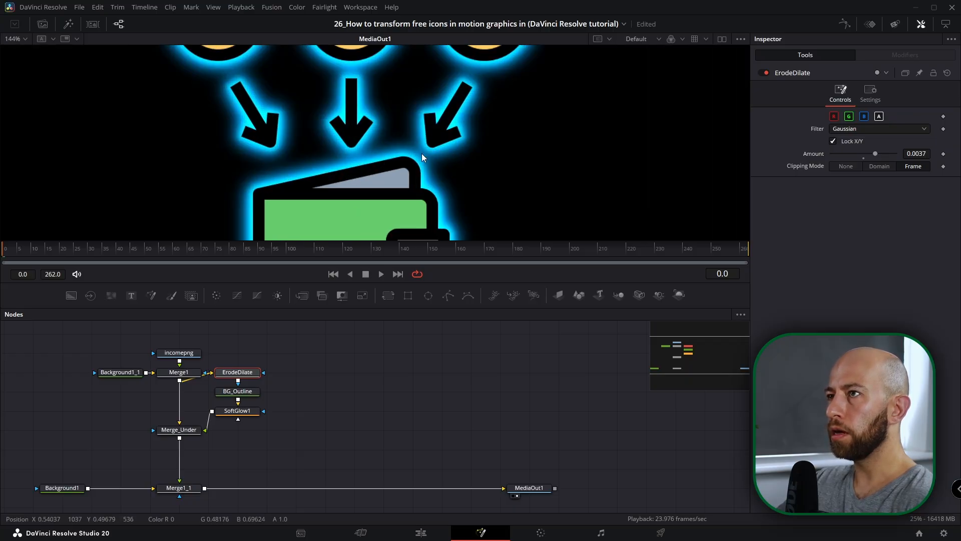
Tighten the SoftGlow1 glow by setting its glow size to 2.8 and its gain to 2.402
{"action": "left_click", "coordinate": [237, 411]}
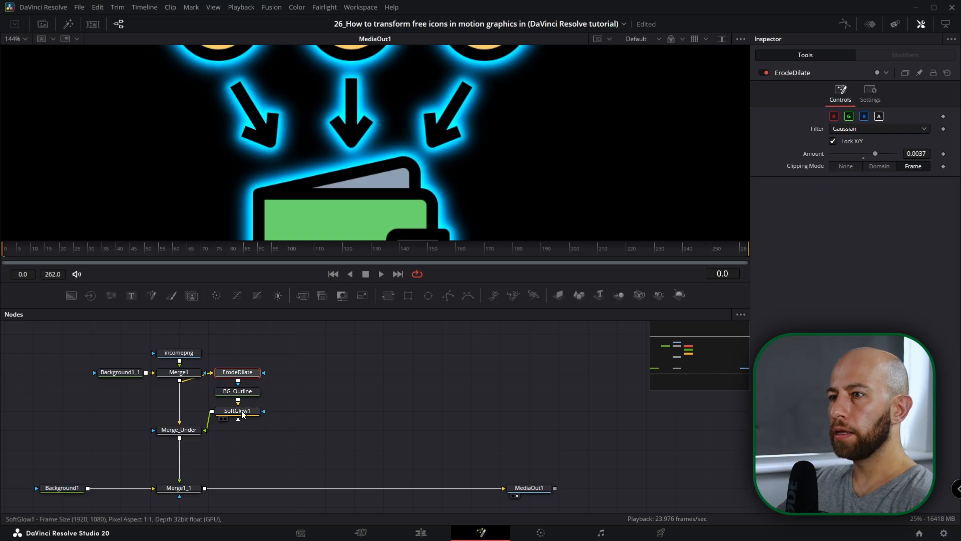
{"action": "left_click_drag", "start_coordinate": [839, 195], "coordinate": [834, 194]}
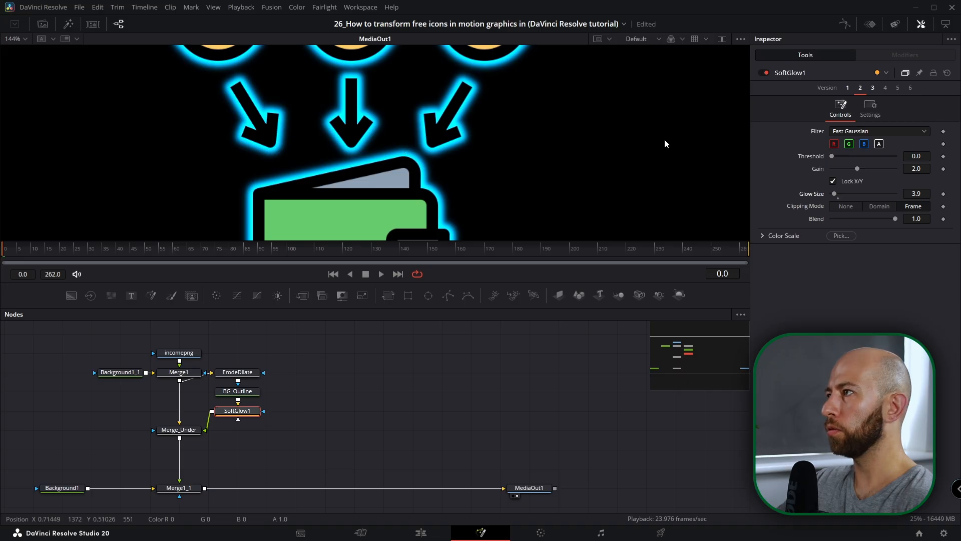
{"action": "left_click_drag", "start_coordinate": [858, 169], "coordinate": [863, 170]}
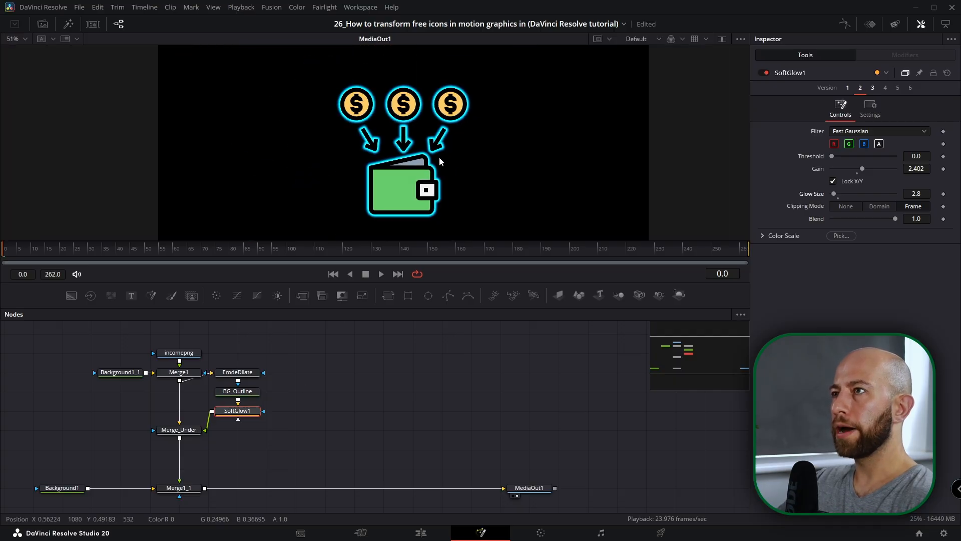
Duplicate the icon's nodes from incomepng down to Merge1_1, moving MediaOut1 farther along the chain to make room for the copy
{"action": "left_click", "coordinate": [354, 359]}
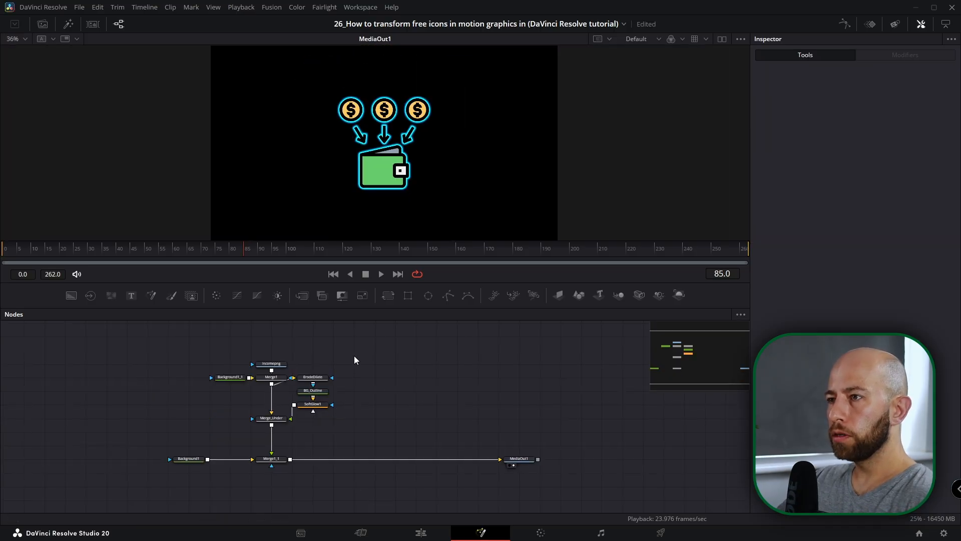
{"action": "left_click_drag", "start_coordinate": [323, 368], "coordinate": [228, 484]}
{"action": "key", "text": "ctrl+c"}
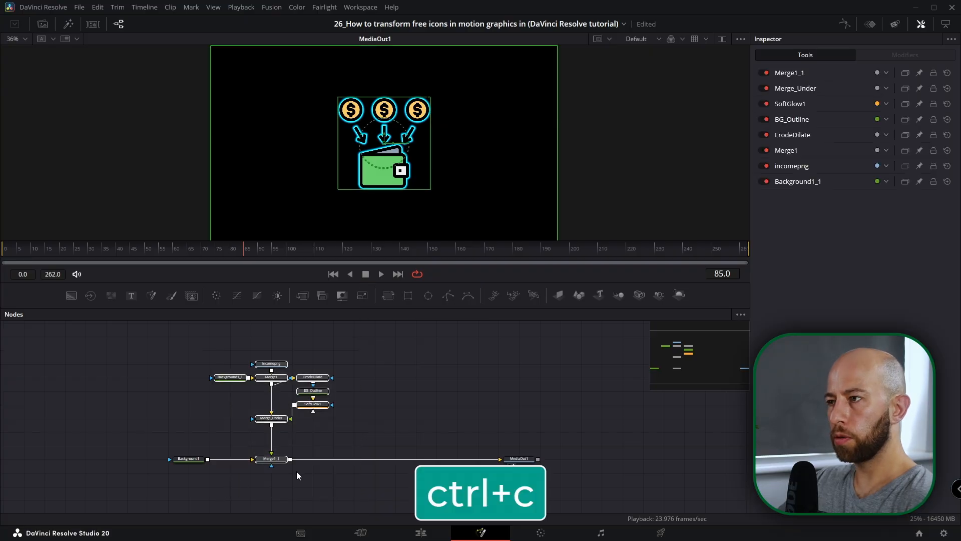
{"action": "left_click_drag", "start_coordinate": [519, 458], "coordinate": [663, 459]}
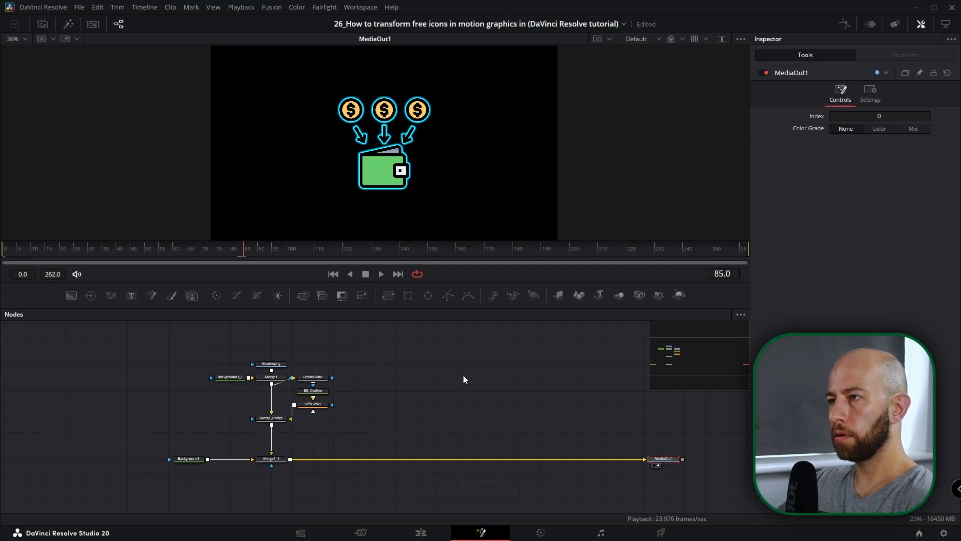
{"action": "key", "text": "ctrl+v"}
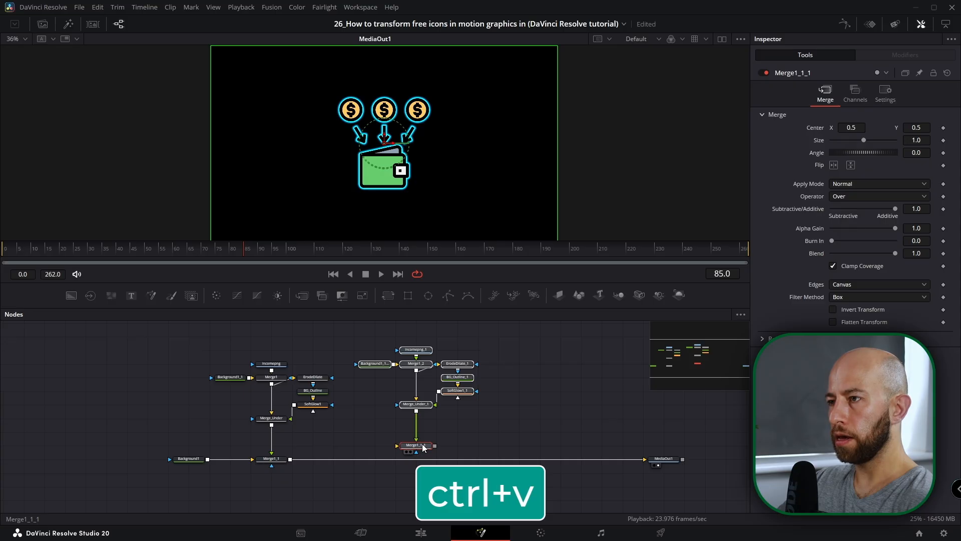
Insert the copied group's Merge1_1_1 into the connection between Merge1_1 and MediaOut1
{"action": "left_click_drag", "start_coordinate": [424, 447], "coordinate": [463, 463]}
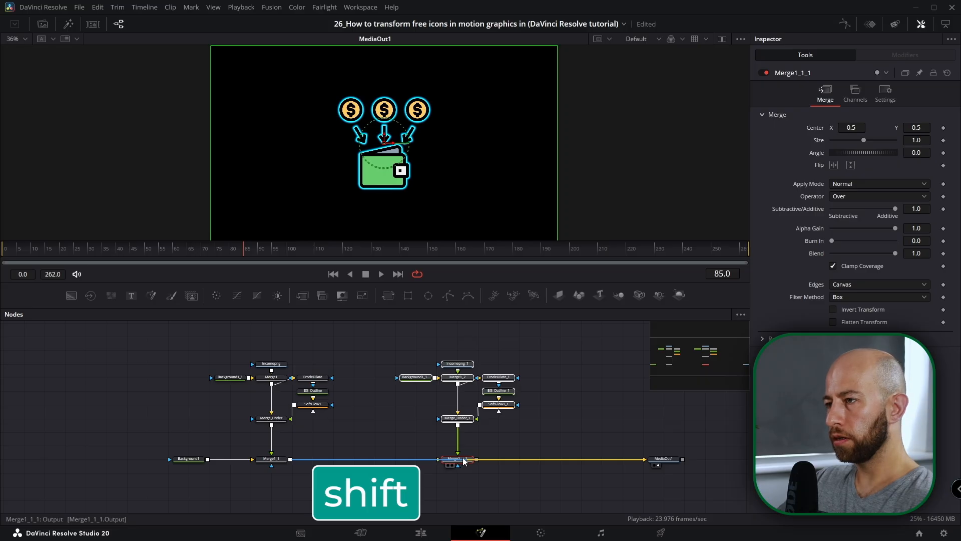
{"action": "left_click_drag", "start_coordinate": [464, 461], "coordinate": [464, 461]}
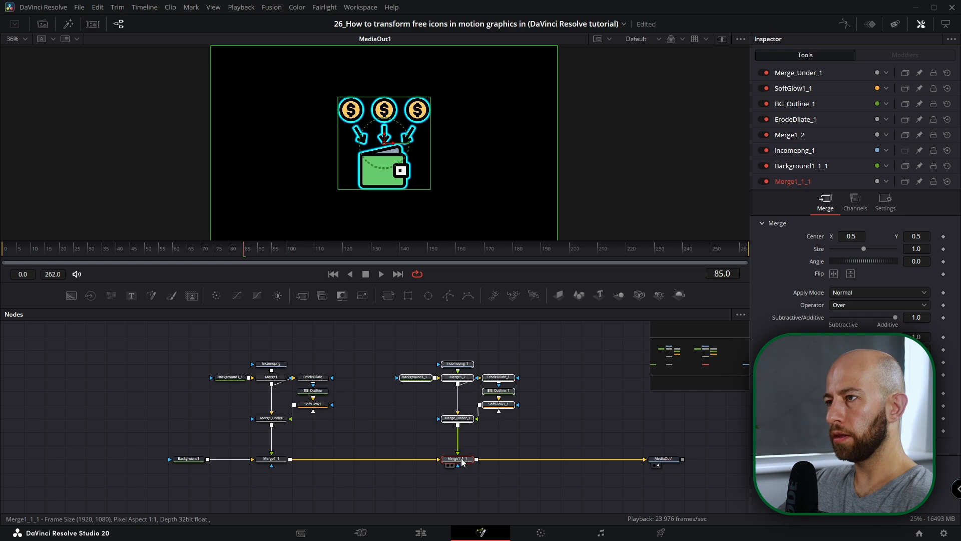
{"action": "left_click", "coordinate": [494, 437]}
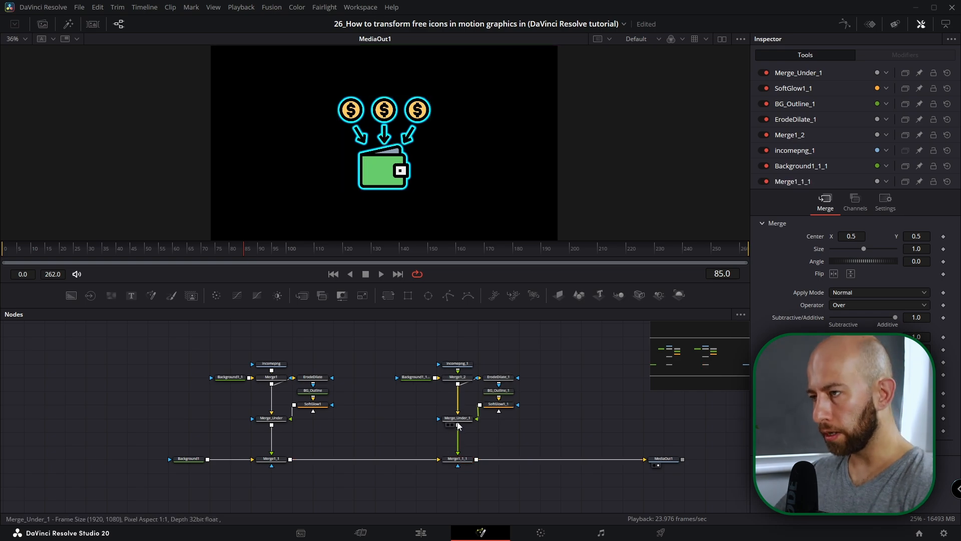
Test Merge1_1_1 by switching it off and on and offsetting the copied icon to centre X 0.801587, and undo the offset
{"action": "left_click", "coordinate": [456, 459]}
{"action": "left_click", "coordinate": [465, 462]}
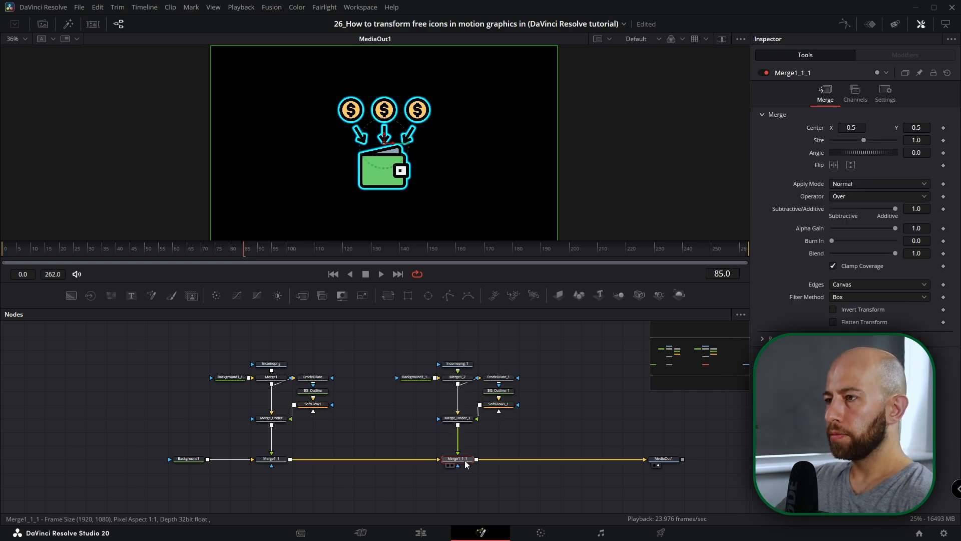
{"action": "key", "text": "ctrl+p"}
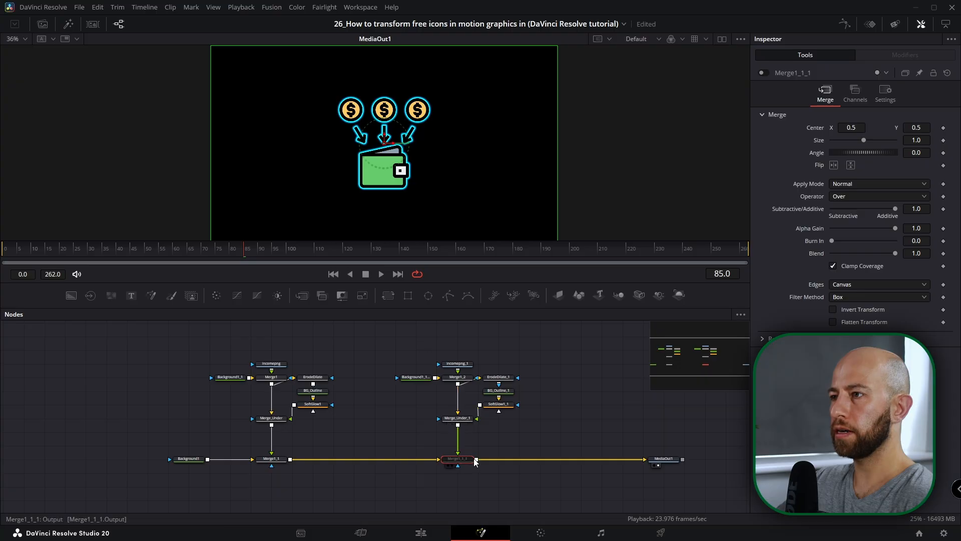
{"action": "key", "text": "ctrl+p"}
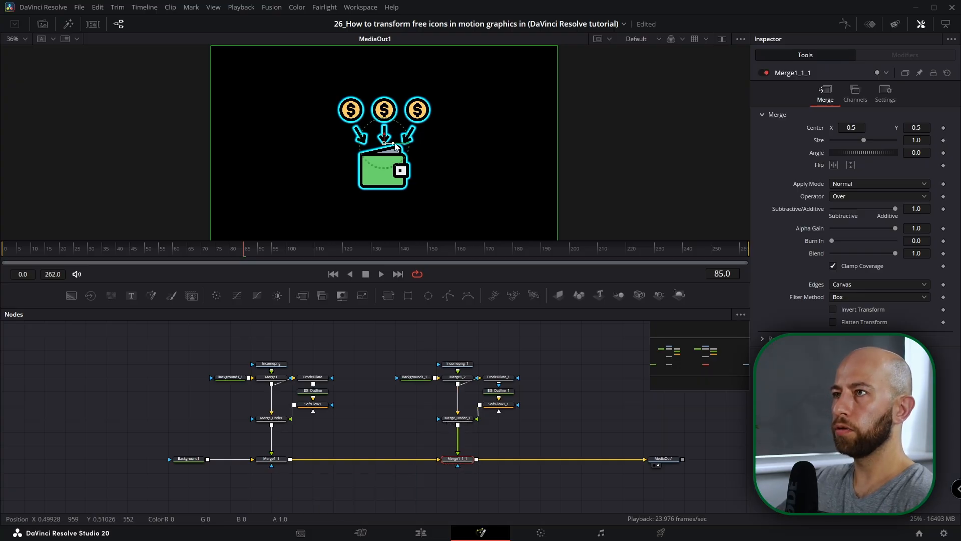
{"action": "left_click_drag", "start_coordinate": [404, 143], "coordinate": [497, 146]}
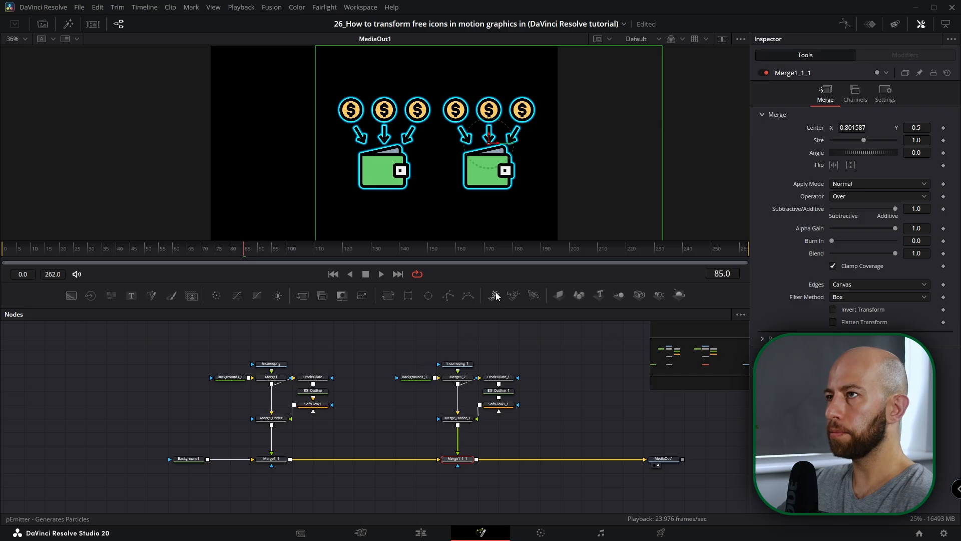
{"action": "key", "text": "ctrl+z"}
Disable the Merge1_1_1 node, undoing any sideways offset of the copied icon
{"action": "key", "text": "ctrl+p"}
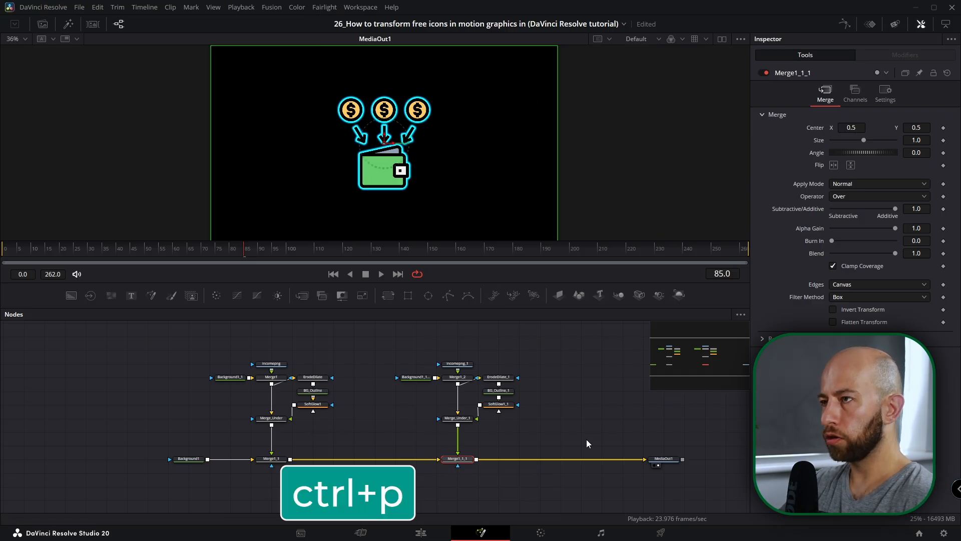
{"action": "left_click_drag", "start_coordinate": [382, 148], "coordinate": [486, 146]}
{"action": "key", "text": "ctrl+z"}
{"action": "left_click", "coordinate": [362, 417]}
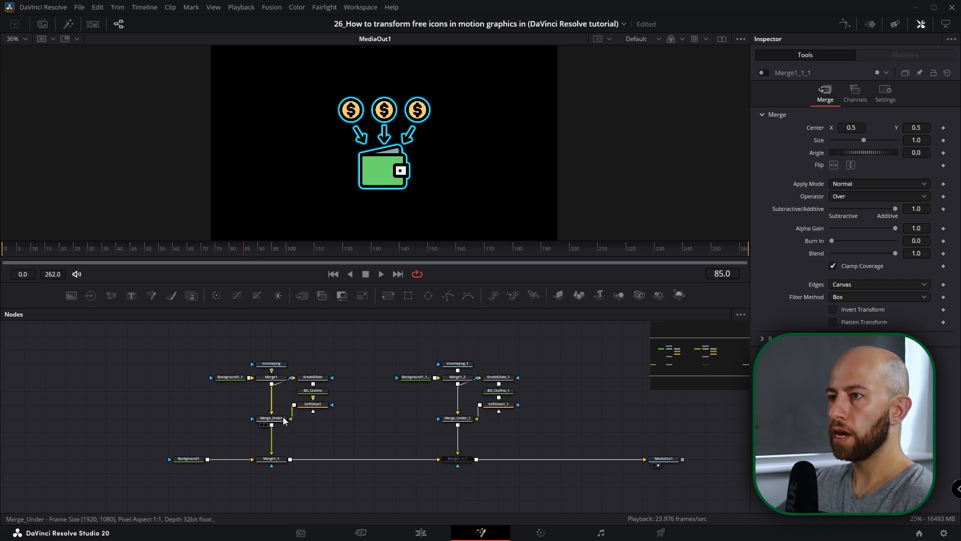
Add an inverted Polygon mask to Merge1_1 and remove its polyline shape animation
{"action": "left_click_drag", "start_coordinate": [447, 295], "coordinate": [272, 465]}
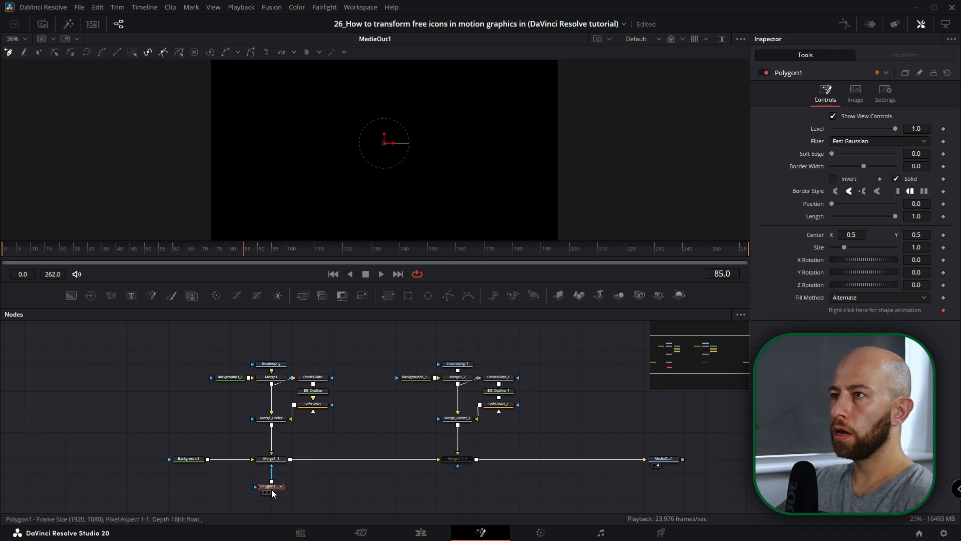
{"action": "left_click", "coordinate": [832, 179]}
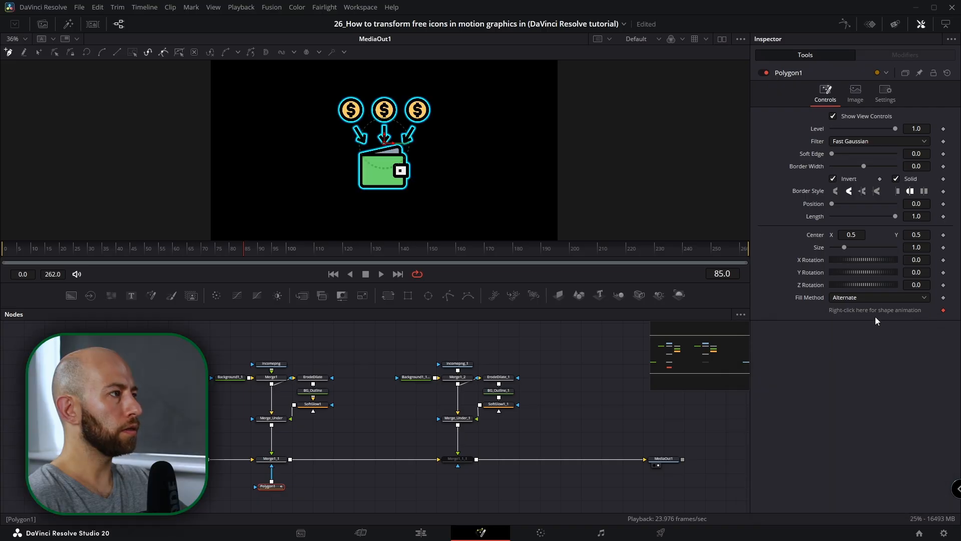
{"action": "right_click", "coordinate": [875, 308]}
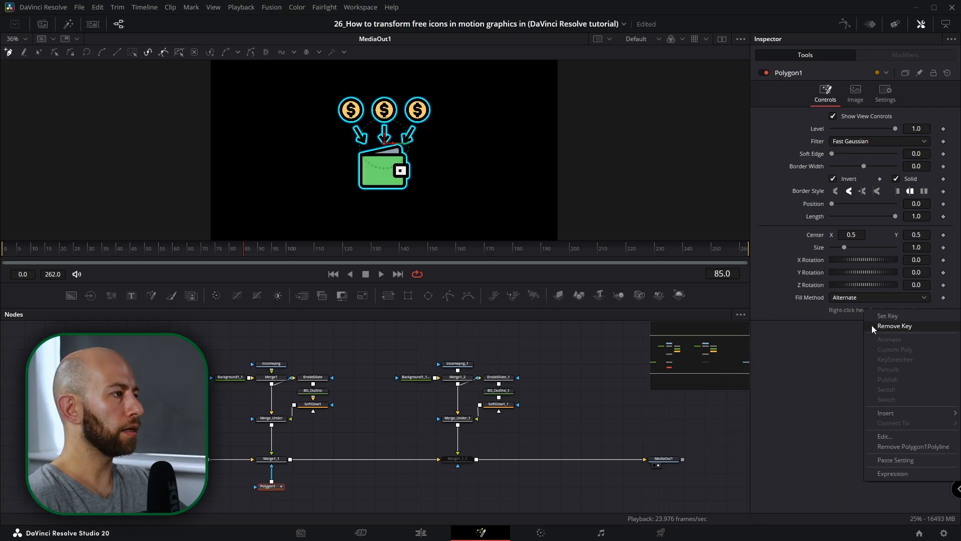
{"action": "left_click", "coordinate": [902, 446]}
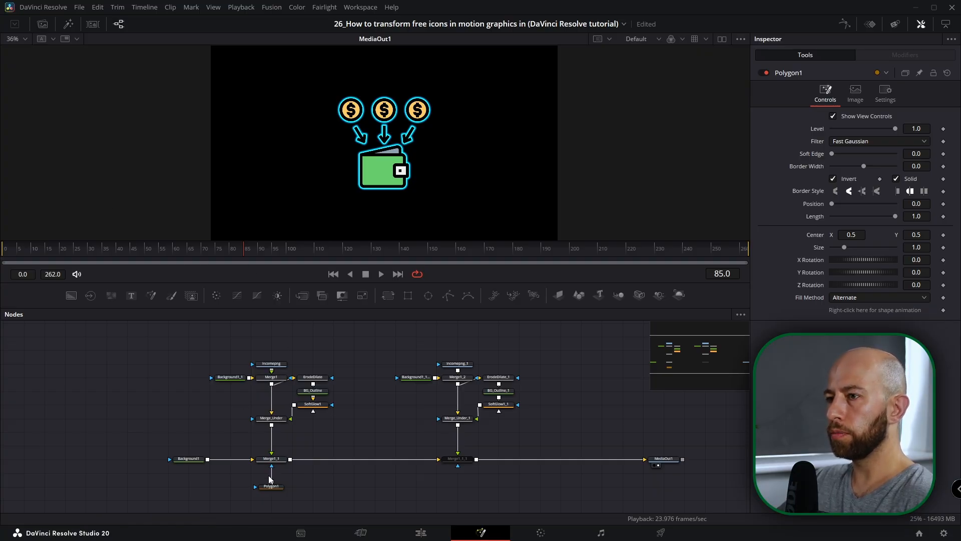
Reselect Polygon1 for mask drawing with the playhead at frame 75, closing in on the wallet's upper edge
{"action": "left_click", "coordinate": [275, 489]}
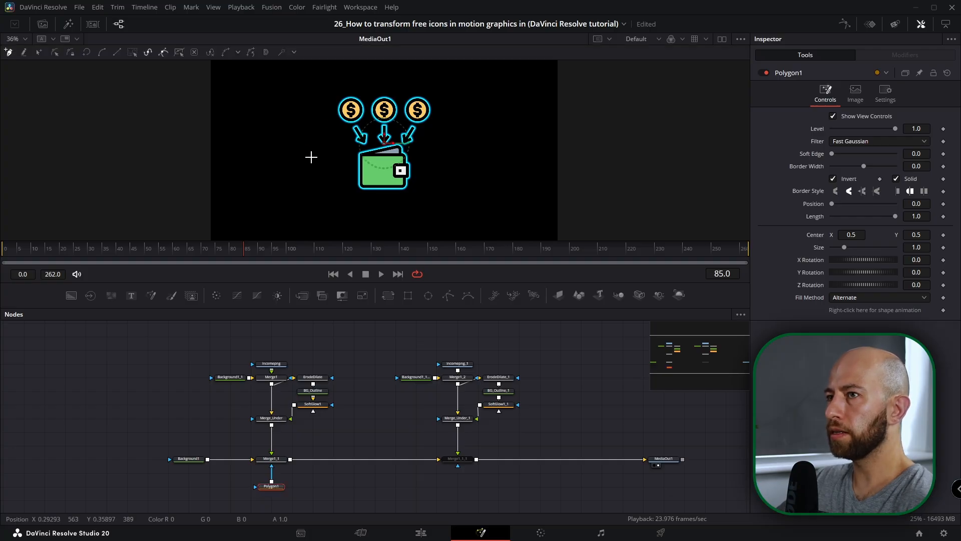
{"action": "left_click_drag", "start_coordinate": [81, 257], "coordinate": [156, 249]}
{"action": "mouse_move", "coordinate": [220, 246]}
{"action": "left_mouse_down"}
{"action": "mouse_move", "coordinate": [207, 248]}
{"action": "mouse_move", "coordinate": [219, 249]}
{"action": "left_mouse_up"}
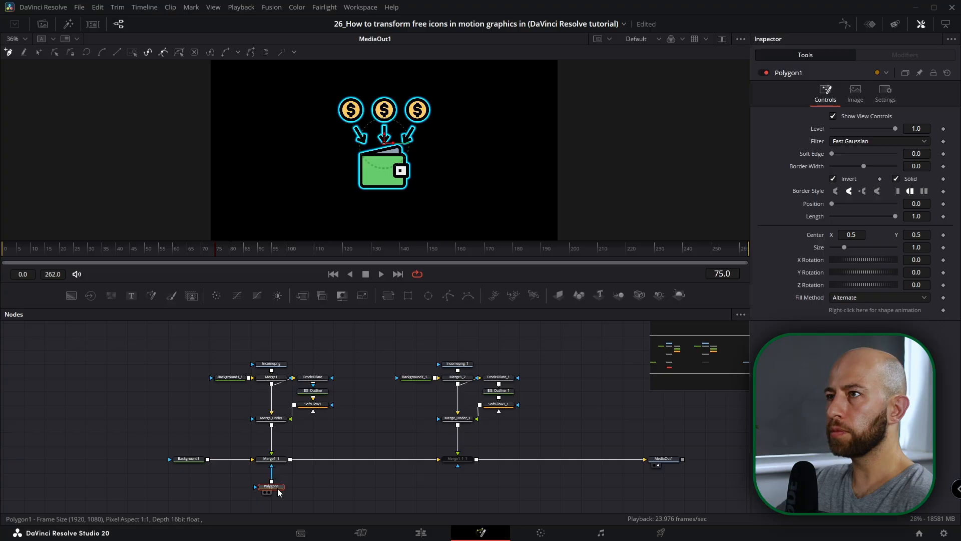
{"action": "scroll", "coordinate": [403, 117], "scroll_direction": "up", "scroll_amount": 5}
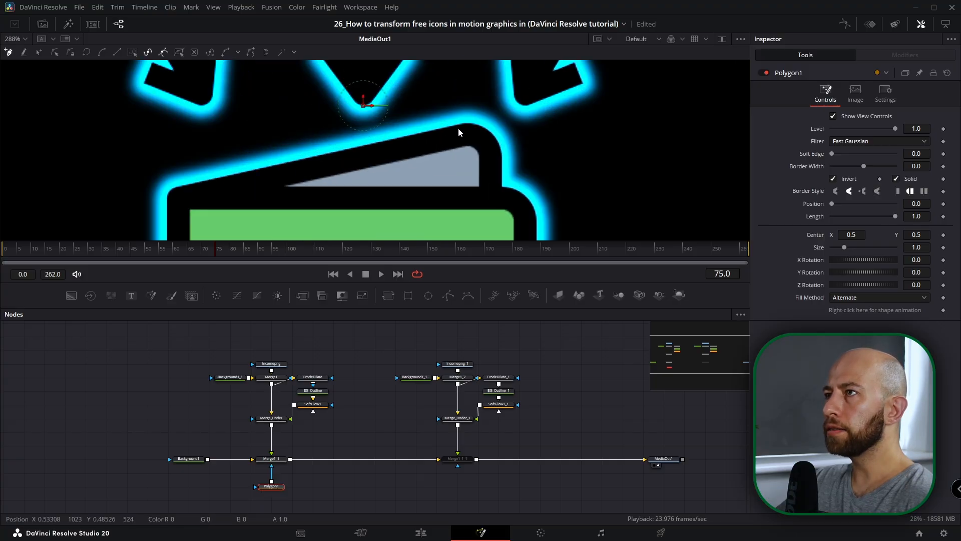
{"action": "left_click_drag", "start_coordinate": [520, 145], "coordinate": [563, 143]}
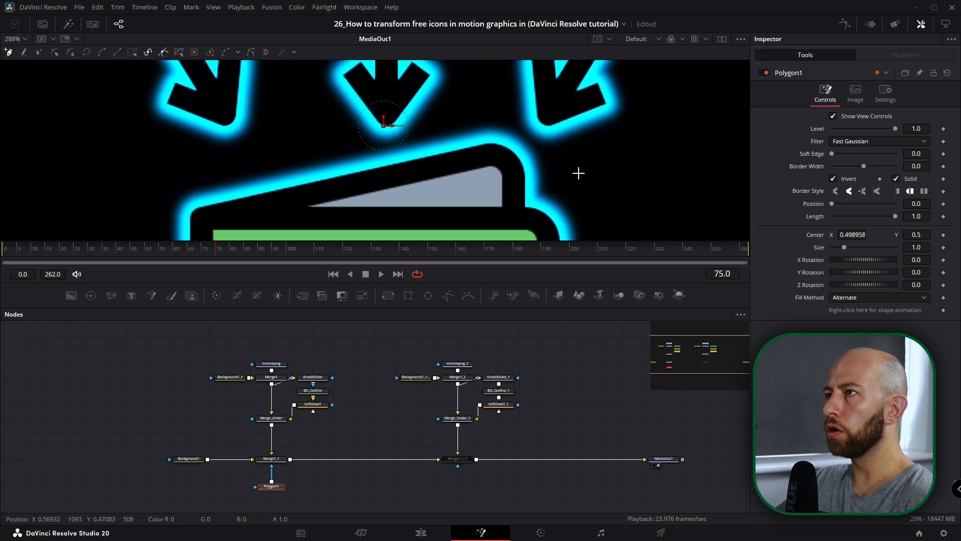
Draw a closed Polygon1 shape that follows the wallet's upper edge and encloses the coins and arrows to hide them
{"action": "left_click", "coordinate": [565, 164]}
{"action": "left_click", "coordinate": [546, 150]}
{"action": "scroll", "coordinate": [536, 145], "scroll_direction": "up", "scroll_amount": 2}
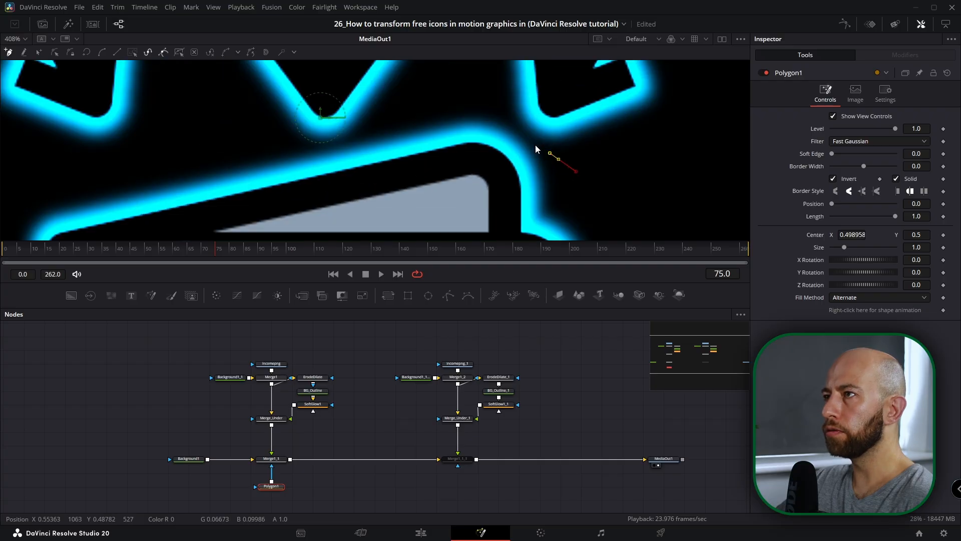
{"action": "left_click", "coordinate": [521, 129]}
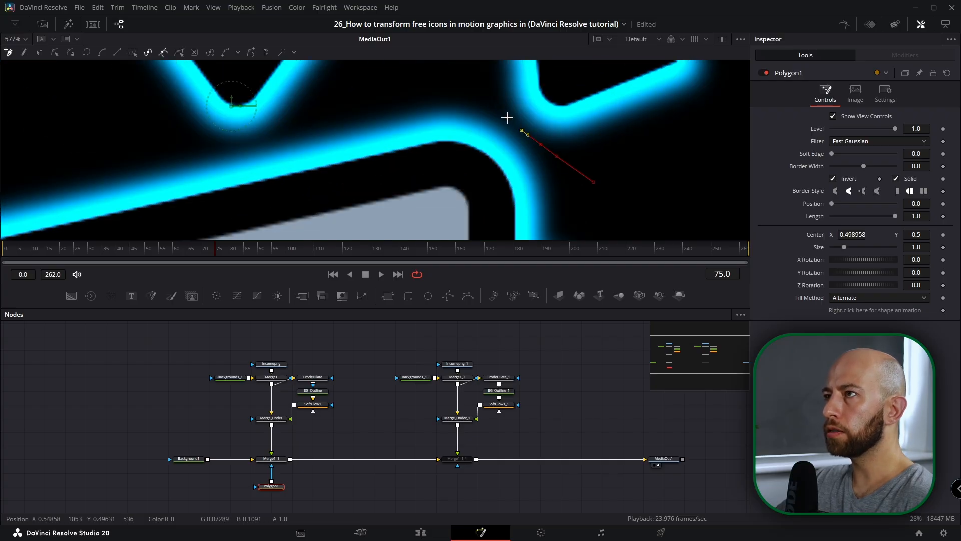
{"action": "left_click", "coordinate": [505, 117]}
{"action": "left_click", "coordinate": [475, 94]}
{"action": "left_click", "coordinate": [327, 106]}
{"action": "left_click", "coordinate": [272, 134]}
{"action": "scroll", "coordinate": [389, 173], "scroll_direction": "down", "scroll_amount": 2}
{"action": "left_click", "coordinate": [214, 183]}
{"action": "left_click", "coordinate": [105, 181]}
{"action": "scroll", "coordinate": [125, 167], "scroll_direction": "down", "scroll_amount": 4}
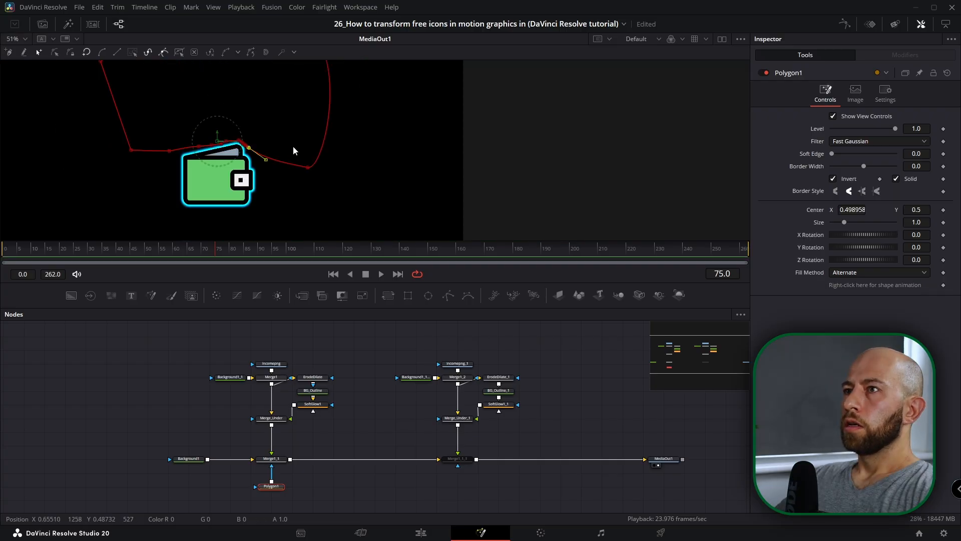
{"action": "left_click_drag", "start_coordinate": [274, 145], "coordinate": [344, 190]}
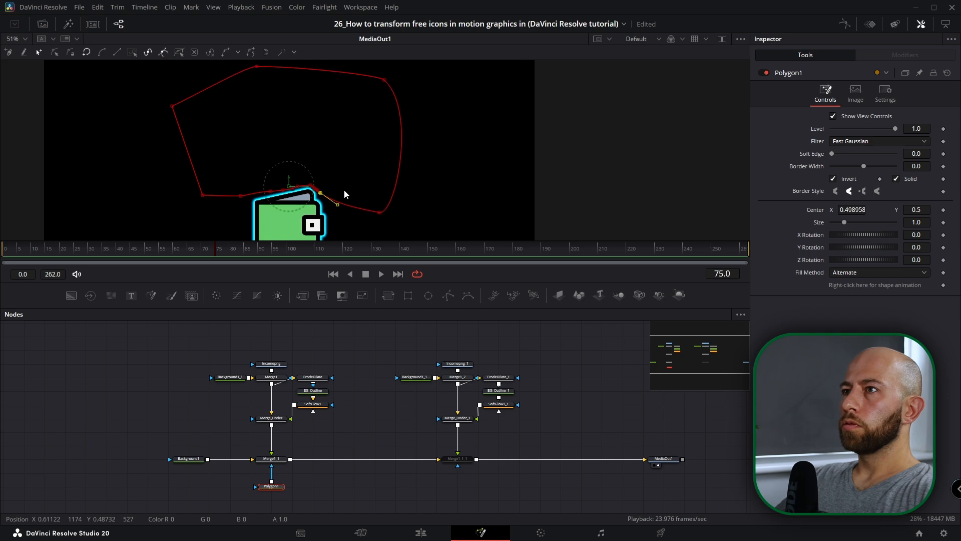
{"action": "scroll", "coordinate": [348, 173], "scroll_direction": "down", "scroll_amount": 1}
{"action": "left_click_drag", "start_coordinate": [427, 190], "coordinate": [401, 180]}
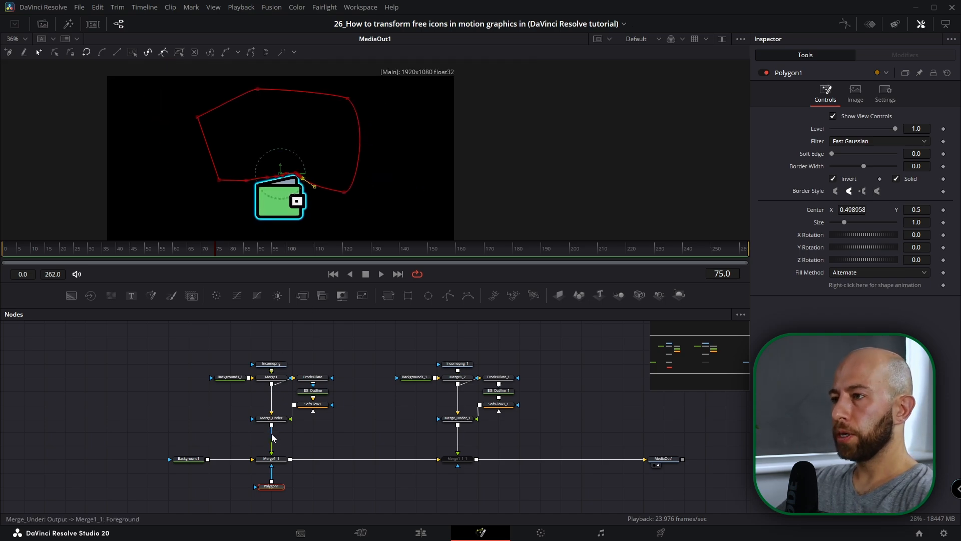
Paste an instance of Polygon1 beneath Merge1_1_1 and connect it as that merge's mask
{"action": "mouse_move", "coordinate": [268, 488]}
{"action": "left_mouse_down"}
{"action": "mouse_move", "coordinate": [310, 488]}
{"action": "mouse_move", "coordinate": [273, 493]}
{"action": "left_mouse_up"}
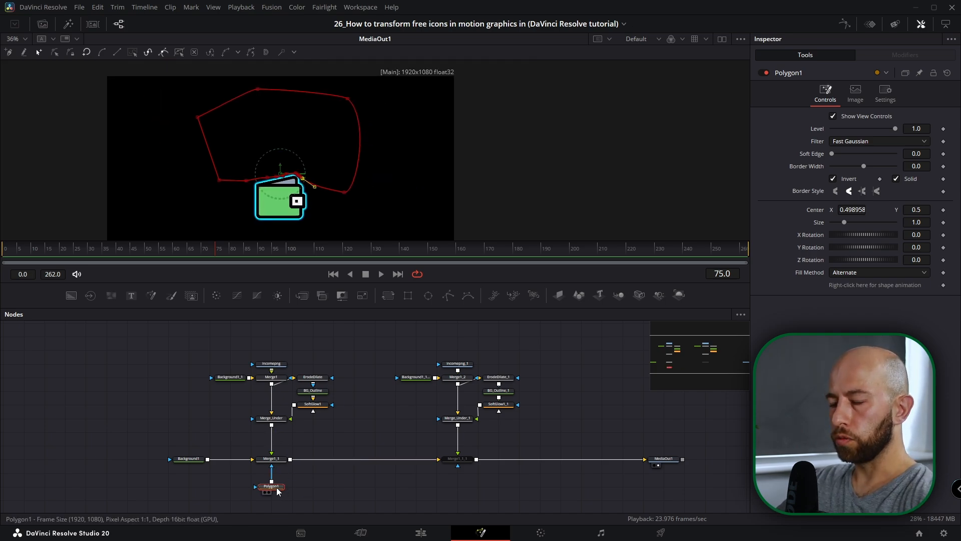
{"action": "key", "text": "ctrl+c"}
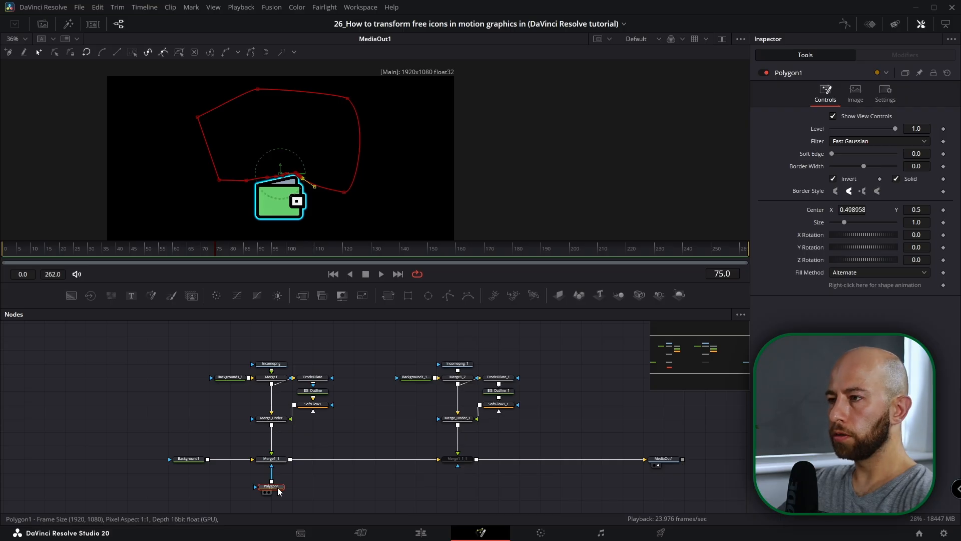
{"action": "left_click", "coordinate": [458, 485]}
{"action": "key", "text": "ctrl+shift+v"}
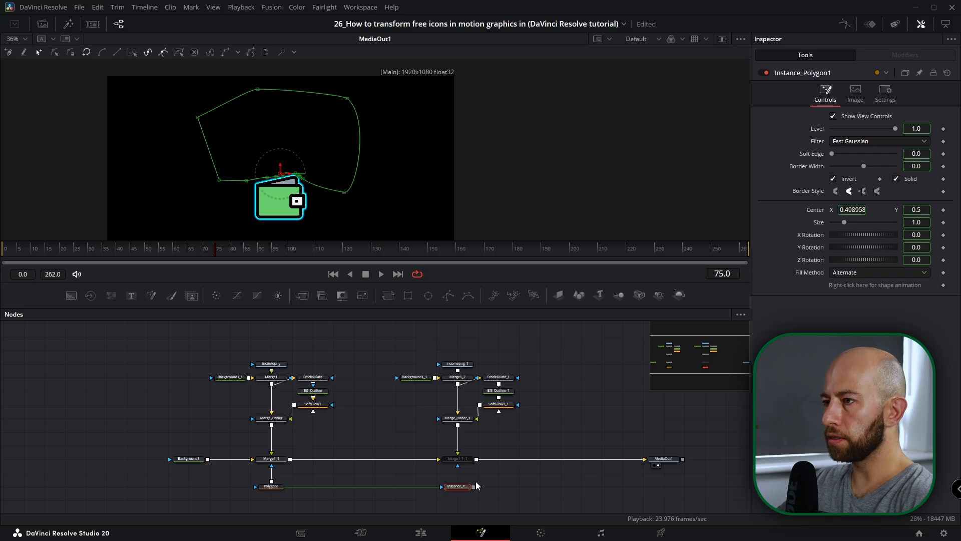
{"action": "left_click_drag", "start_coordinate": [474, 487], "coordinate": [458, 465]}
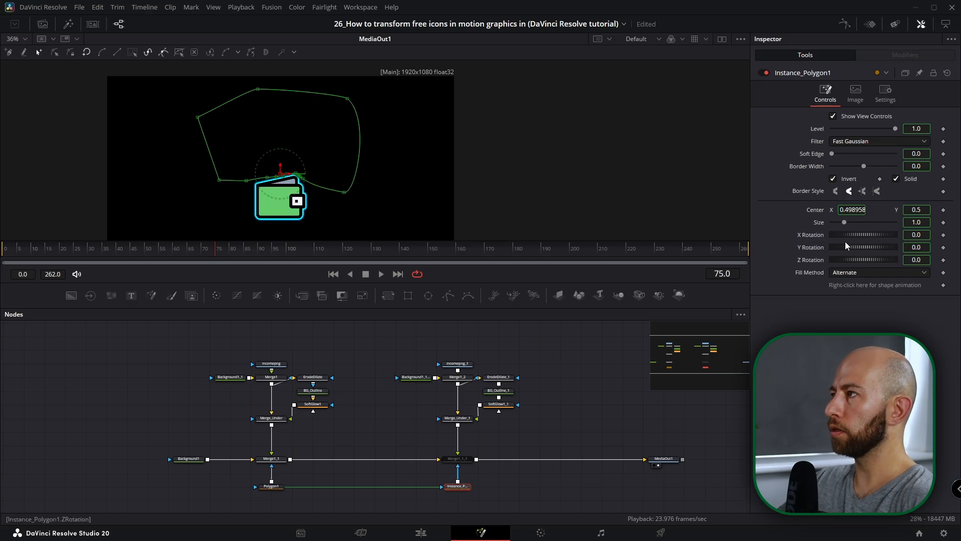
De-instance the Invert setting on Instance_Polygon1 and turn it off, and re-enable Merge1_1_1
{"action": "right_click", "coordinate": [846, 178]}
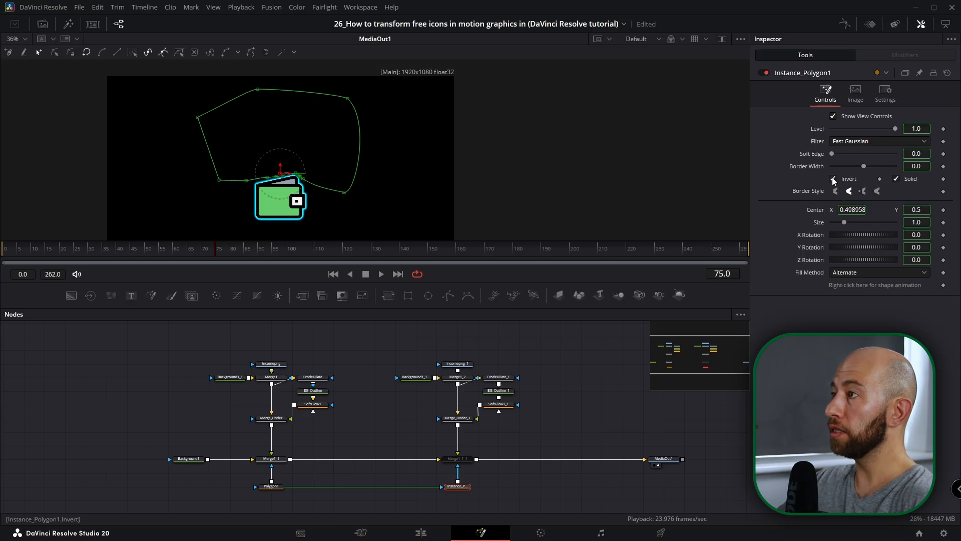
{"action": "left_click", "coordinate": [454, 459]}
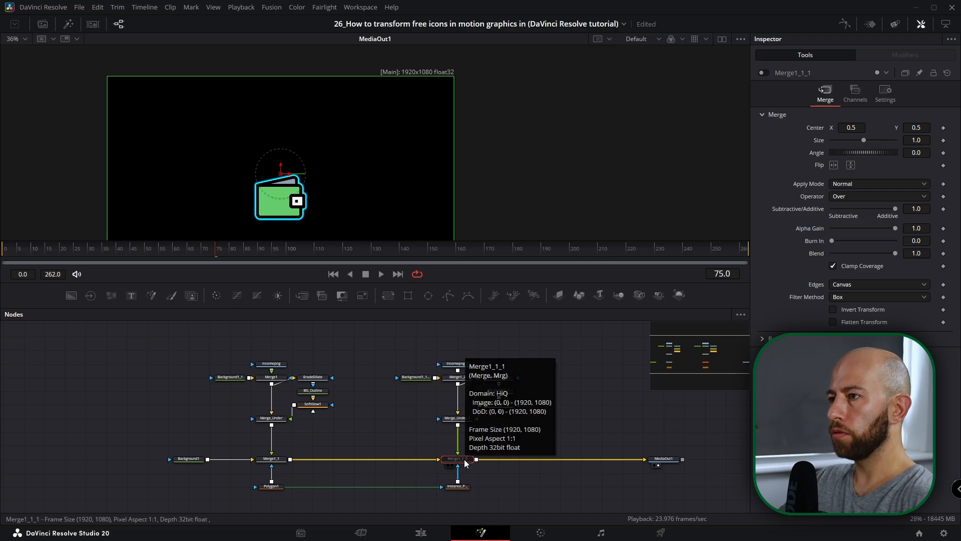
{"action": "scroll", "coordinate": [463, 464], "scroll_direction": "up", "scroll_amount": 2}
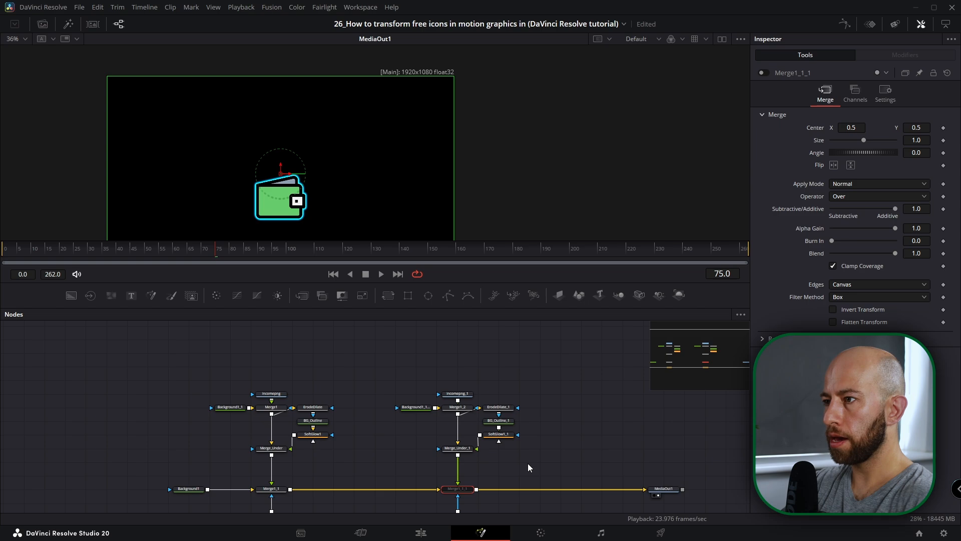
{"action": "key", "text": "ctrl+p"}
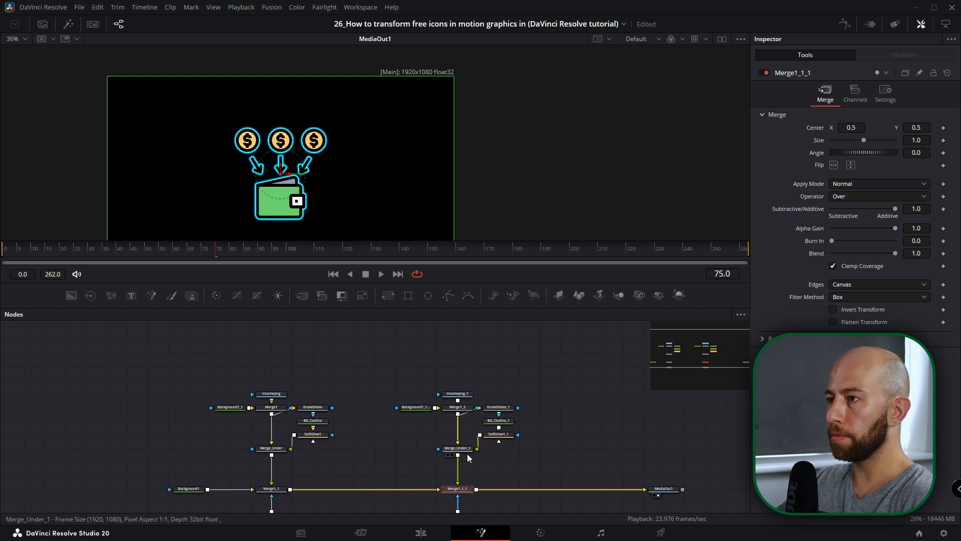
Add a Transform node after Merge_Under_1, try raising its Center Y to 0.525, and undo that shift
{"action": "scroll", "coordinate": [471, 459], "scroll_direction": "up", "scroll_amount": 2}
{"action": "left_click", "coordinate": [467, 449]}
{"action": "scroll", "coordinate": [470, 459], "scroll_direction": "down", "scroll_amount": 2}
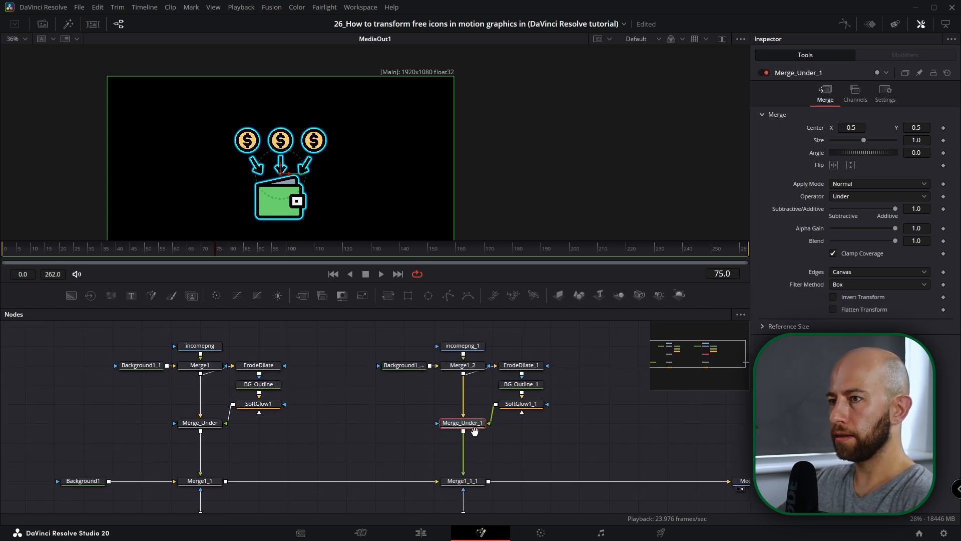
{"action": "left_click", "coordinate": [387, 295]}
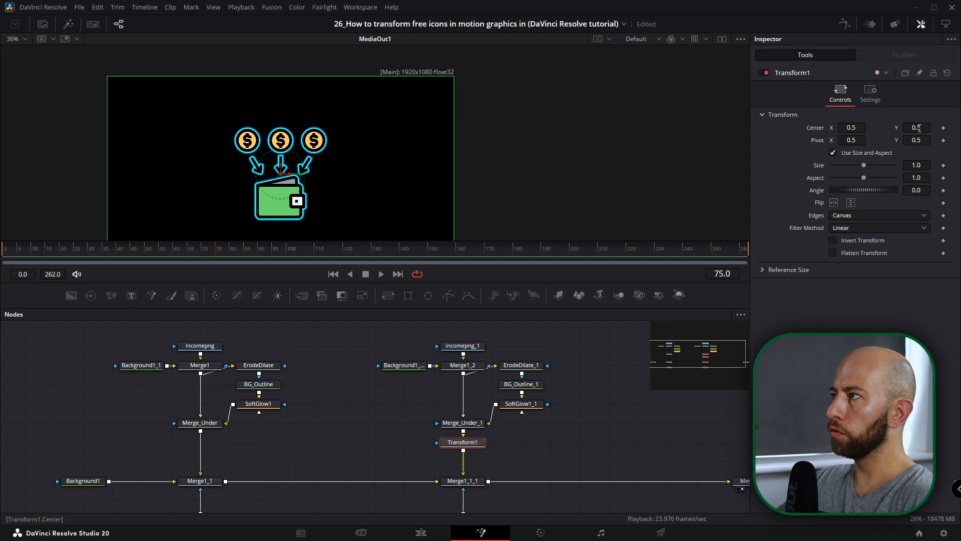
{"action": "mouse_move", "coordinate": [919, 129]}
{"action": "left_mouse_down"}
{"action": "mouse_move", "coordinate": [941, 128]}
{"action": "mouse_move", "coordinate": [931, 128]}
{"action": "left_mouse_up"}
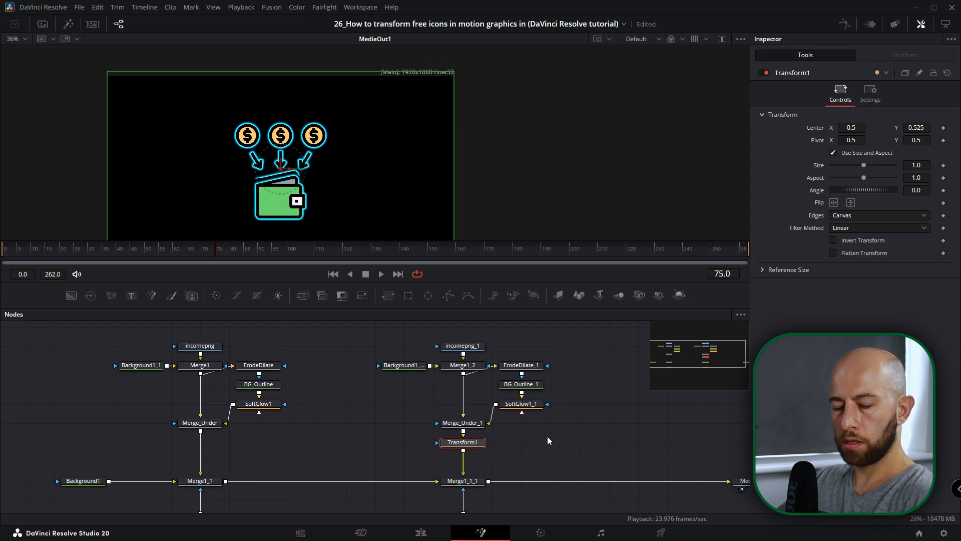
{"action": "key", "text": "ctrl+z"}
Select the whole duplicated node group, including Merge1_1_1 and its mask, and extract it from the main flow to a spot above it
{"action": "scroll", "coordinate": [455, 443], "scroll_direction": "down", "scroll_amount": 3}
{"action": "left_click_drag", "start_coordinate": [504, 379], "coordinate": [432, 499]}
{"action": "scroll", "coordinate": [459, 454], "scroll_direction": "up", "scroll_amount": 3}
{"action": "left_click_drag", "start_coordinate": [534, 331], "coordinate": [384, 509]}
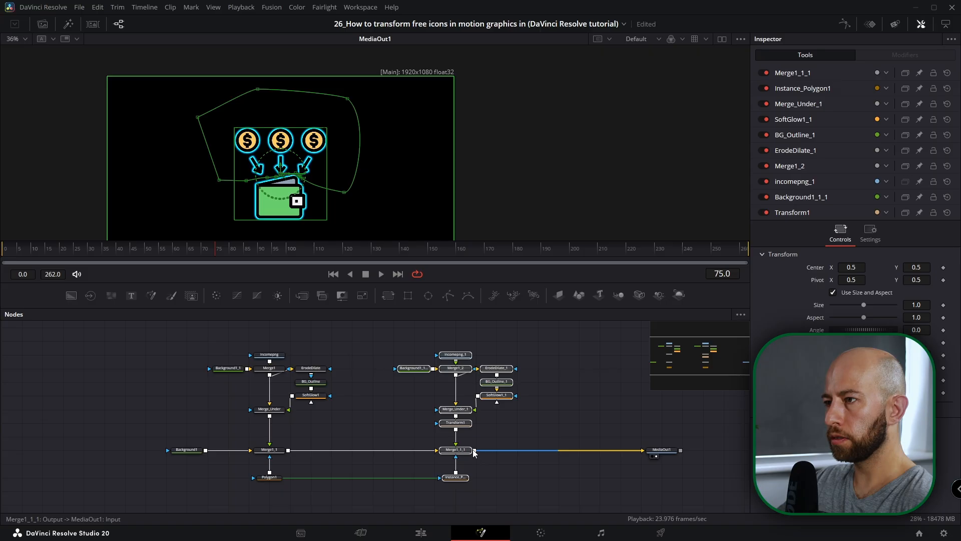
{"action": "left_click_drag", "start_coordinate": [462, 449], "coordinate": [497, 383]}
Feed a new Background node into Merge1_1_1 and place Instance_Polygon1 on the merge's other side
{"action": "left_click_drag", "start_coordinate": [71, 295], "coordinate": [201, 323]}
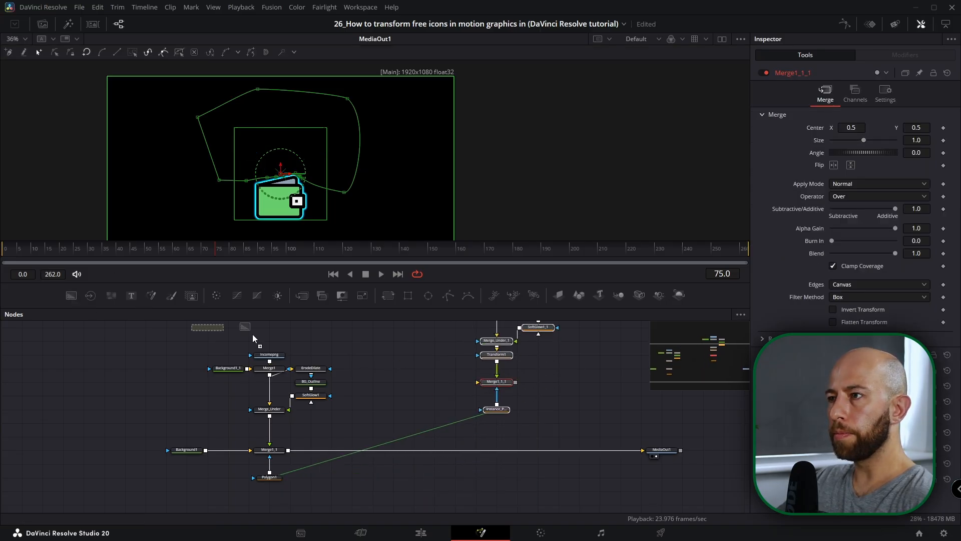
{"action": "left_click_drag", "start_coordinate": [440, 383], "coordinate": [441, 383]}
{"action": "left_click_drag", "start_coordinate": [507, 410], "coordinate": [556, 388]}
{"action": "left_click", "coordinate": [556, 384]}
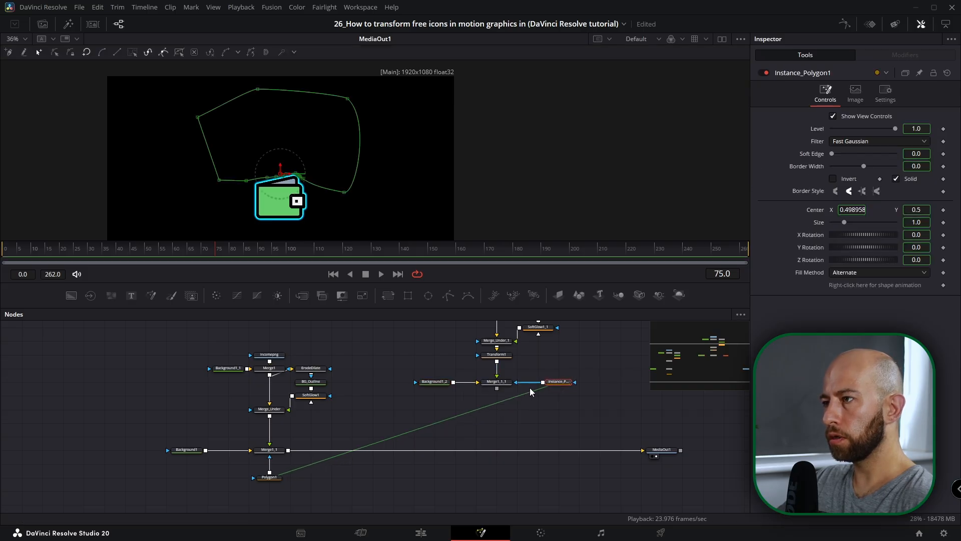
Merge Merge1_1_1's output over Merge1_1 and move Transform1 between Merge1_1_1 and that new merge
{"action": "left_click_drag", "start_coordinate": [497, 389], "coordinate": [288, 452]}
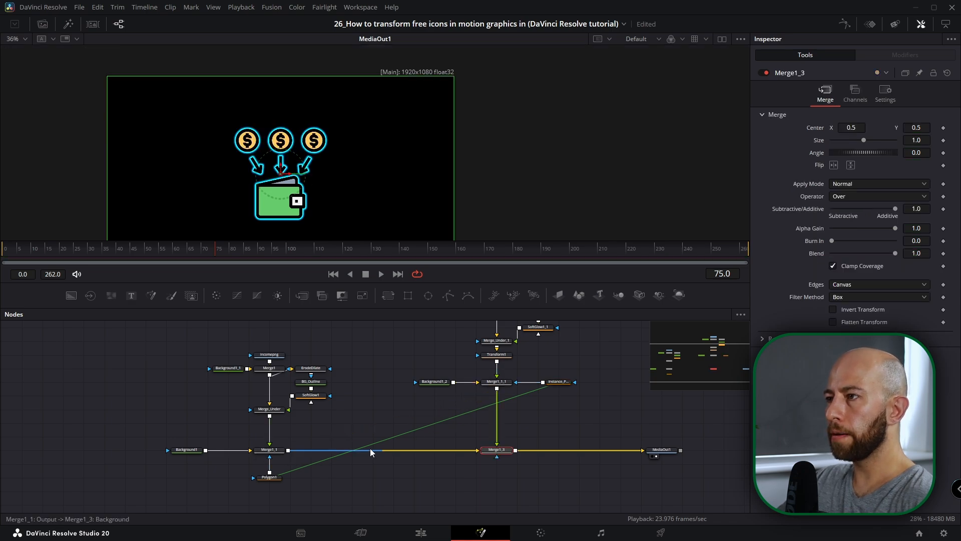
{"action": "left_click", "coordinate": [504, 362]}
{"action": "key", "text": "shift"}
{"action": "left_click_drag", "start_coordinate": [511, 356], "coordinate": [499, 428]}
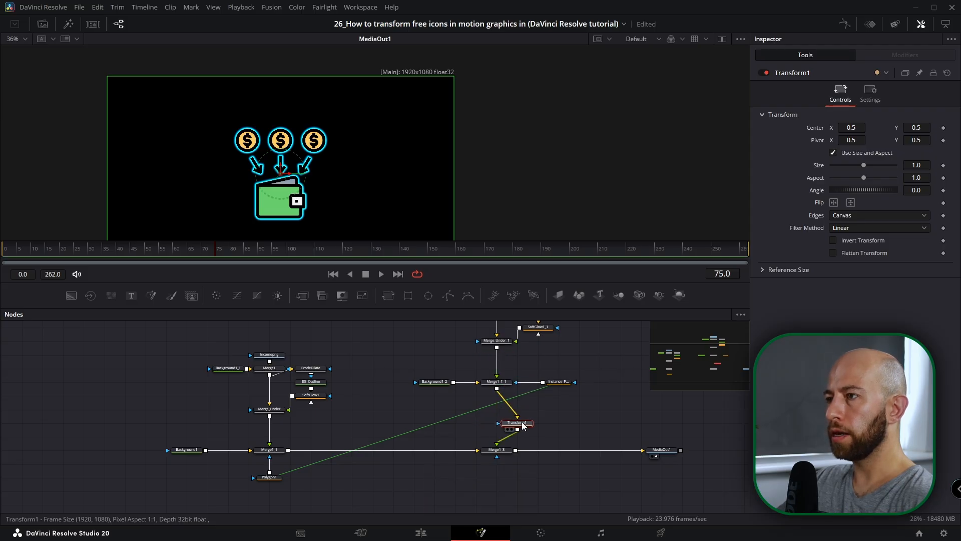
Try raising the coins with a Transform1 Center Y of 0.62 and undo the change
{"action": "left_click_drag", "start_coordinate": [915, 129], "coordinate": [936, 130]}
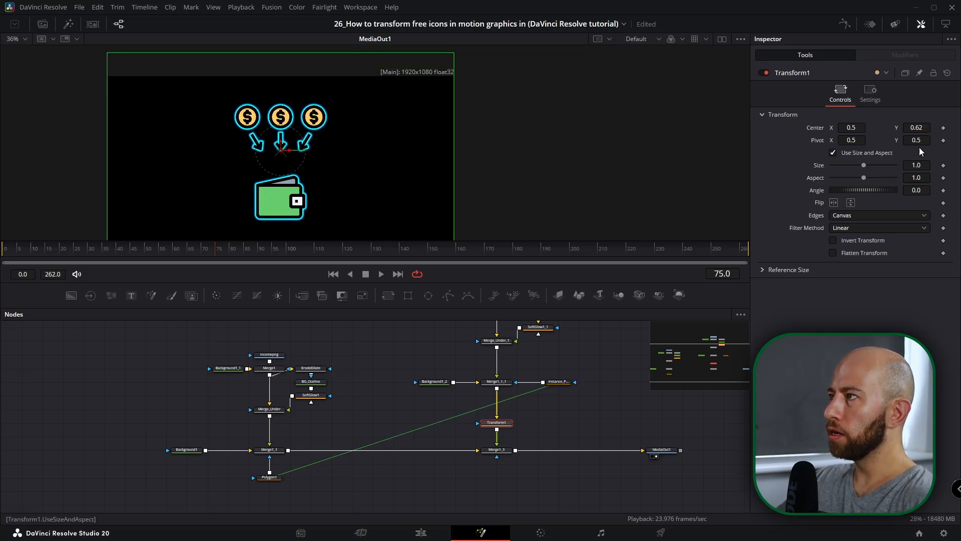
{"action": "key", "text": "ctrl+z"}
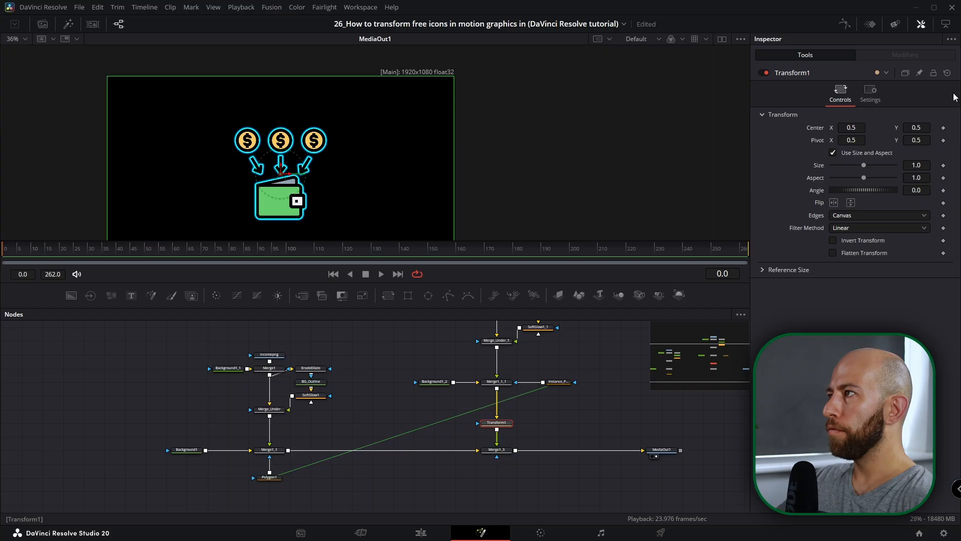
Keyframe Transform1's Center Y at 0.556 on frame 0 and 0.517 on frame 20
{"action": "left_click_drag", "start_coordinate": [919, 129], "coordinate": [946, 131]}
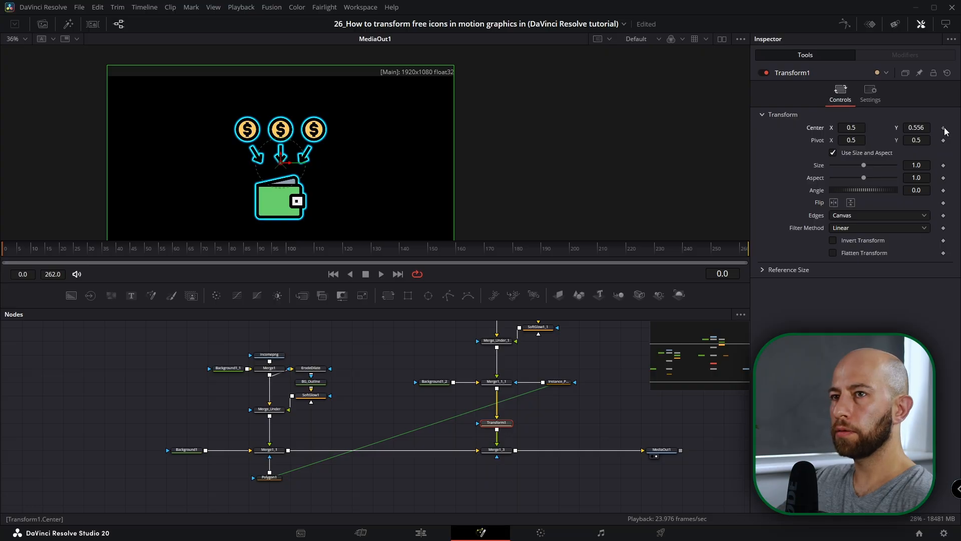
{"action": "left_click", "coordinate": [944, 128]}
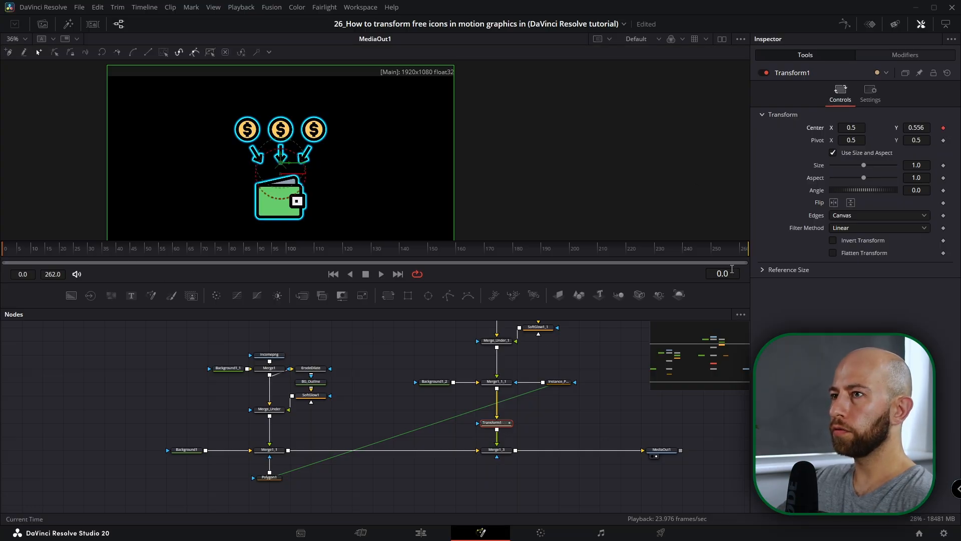
{"action": "type", "text": "20"}
{"action": "key", "text": "Return"}
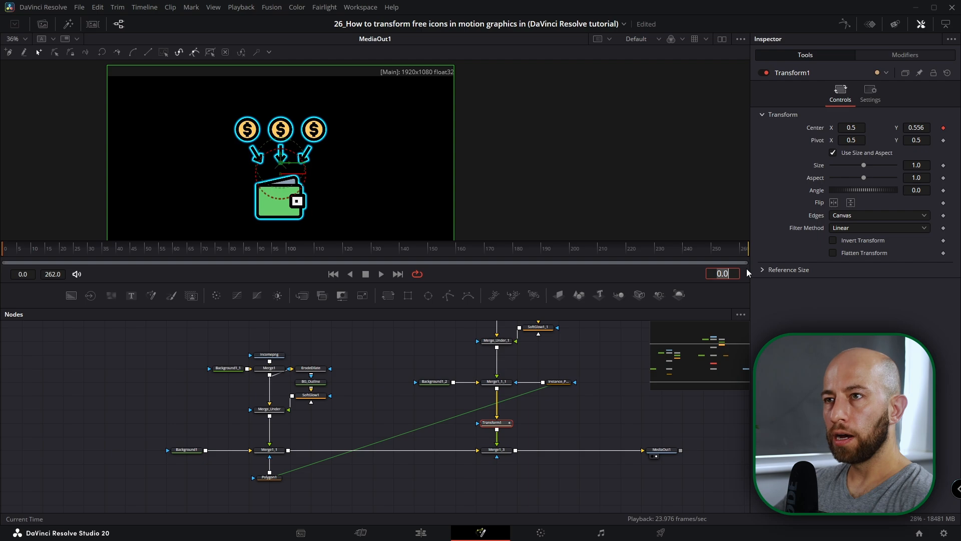
{"action": "left_click_drag", "start_coordinate": [916, 128], "coordinate": [896, 128]}
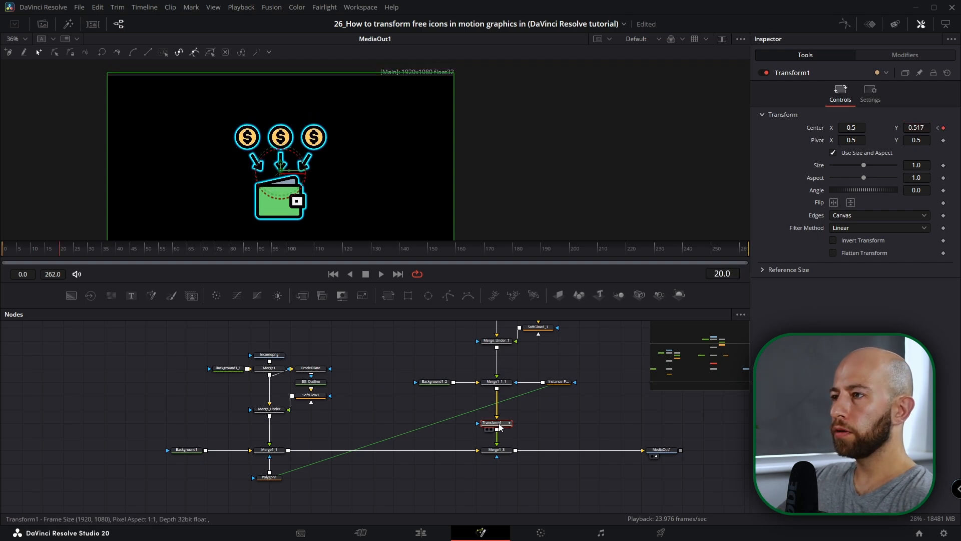
Smooth Transform1's displacement curve in the Spline editor and set the last keyframe's Ease In to 72
{"action": "left_click", "coordinate": [844, 23]}
{"action": "left_click", "coordinate": [284, 341]}
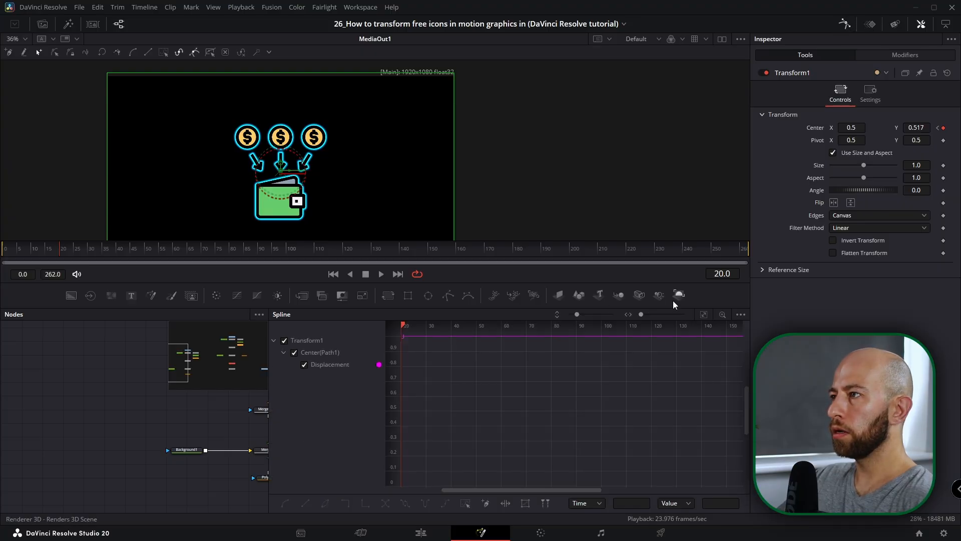
{"action": "left_click", "coordinate": [704, 314]}
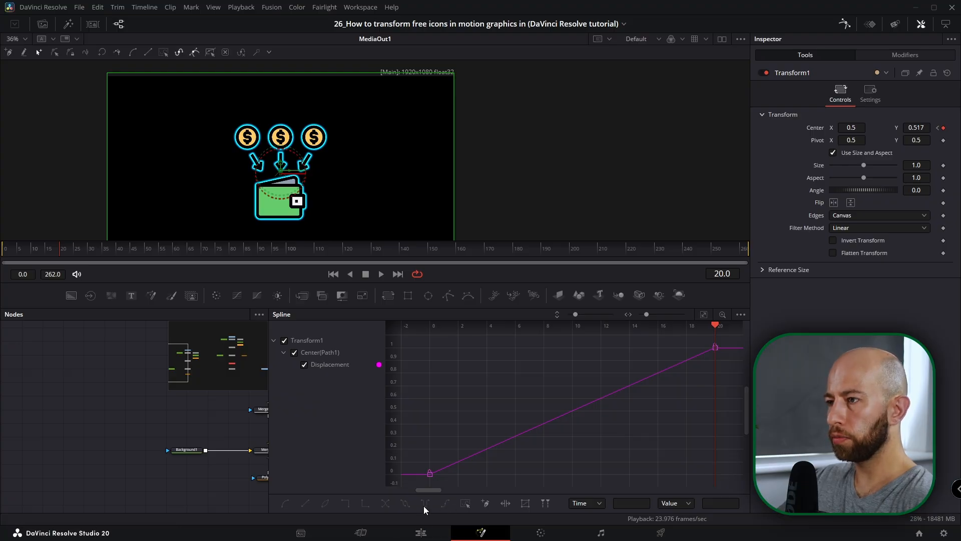
{"action": "key", "text": "f"}
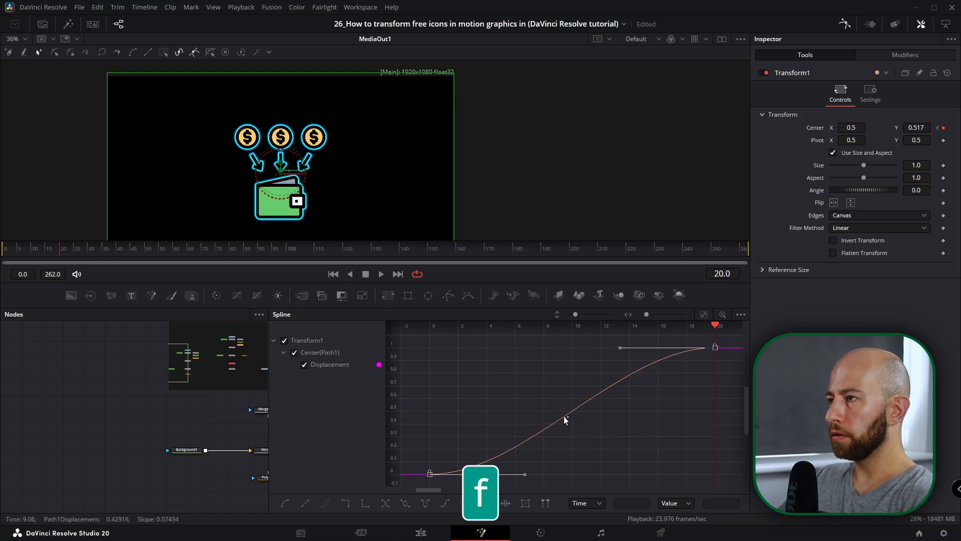
{"action": "key", "text": "t"}
{"action": "left_click_drag", "start_coordinate": [635, 330], "coordinate": [651, 327]}
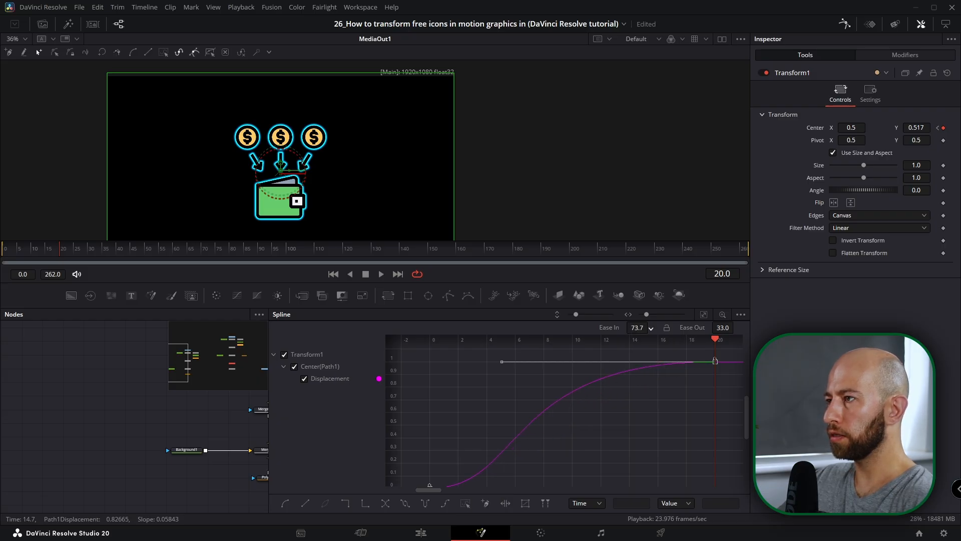
{"action": "left_click_drag", "start_coordinate": [651, 328], "coordinate": [654, 328]}
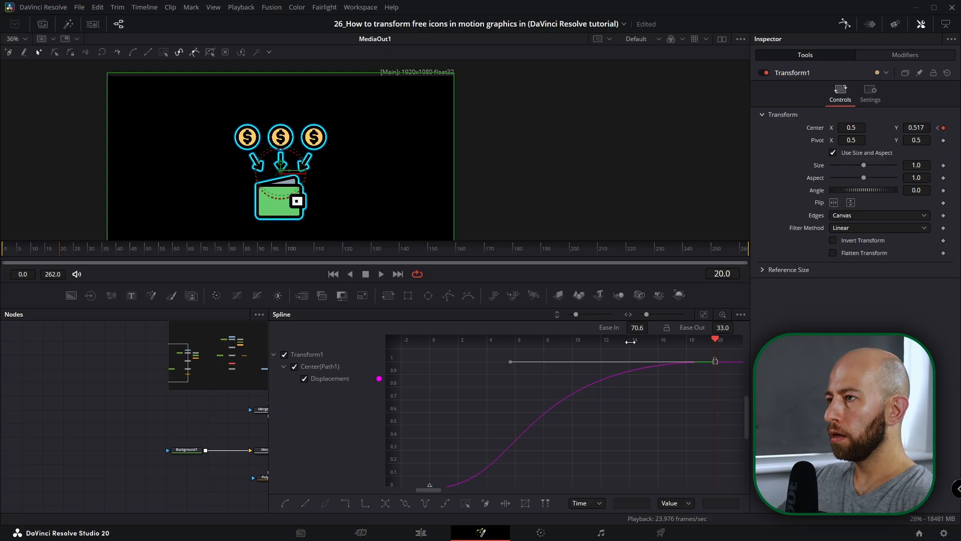
Select both displacement keyframes of Transform1 and set the curve to loop
{"action": "scroll", "coordinate": [609, 421], "scroll_direction": "down", "scroll_amount": 2}
{"action": "left_click_drag", "start_coordinate": [697, 374], "coordinate": [461, 488]}
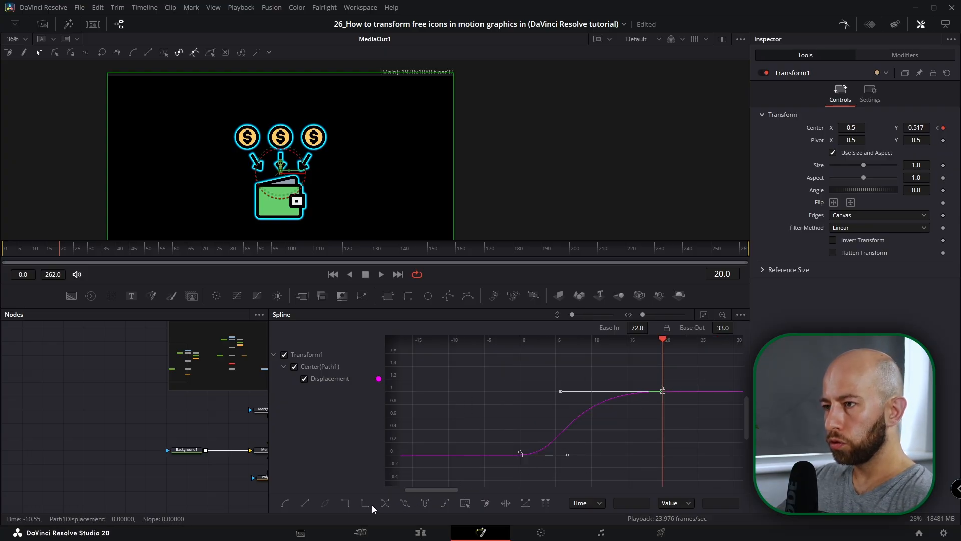
{"action": "left_click", "coordinate": [405, 503]}
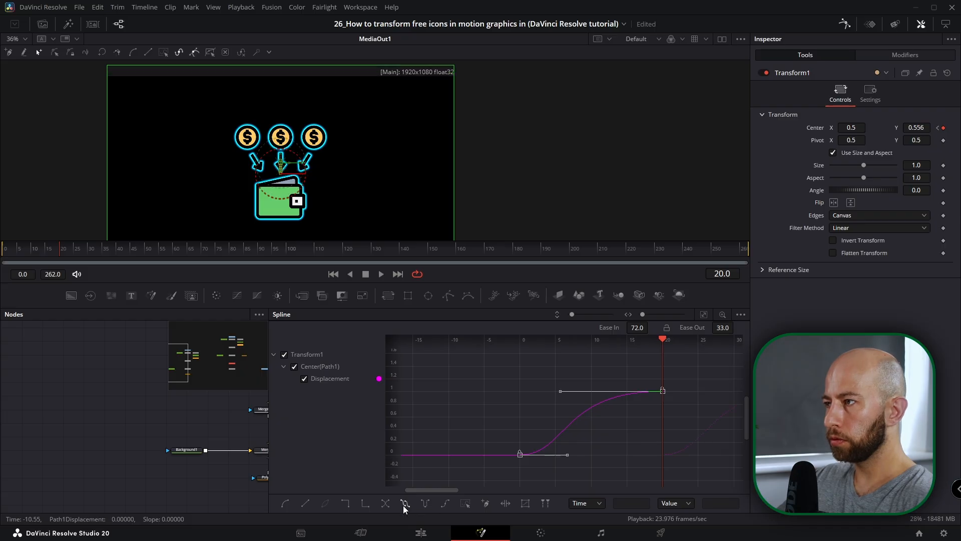
Fit the composition in the viewer and play it from frame 0 to check the looping coin movement
{"action": "left_click", "coordinate": [92, 398]}
{"action": "left_click", "coordinate": [2, 246]}
{"action": "key", "text": "ctrl+f"}
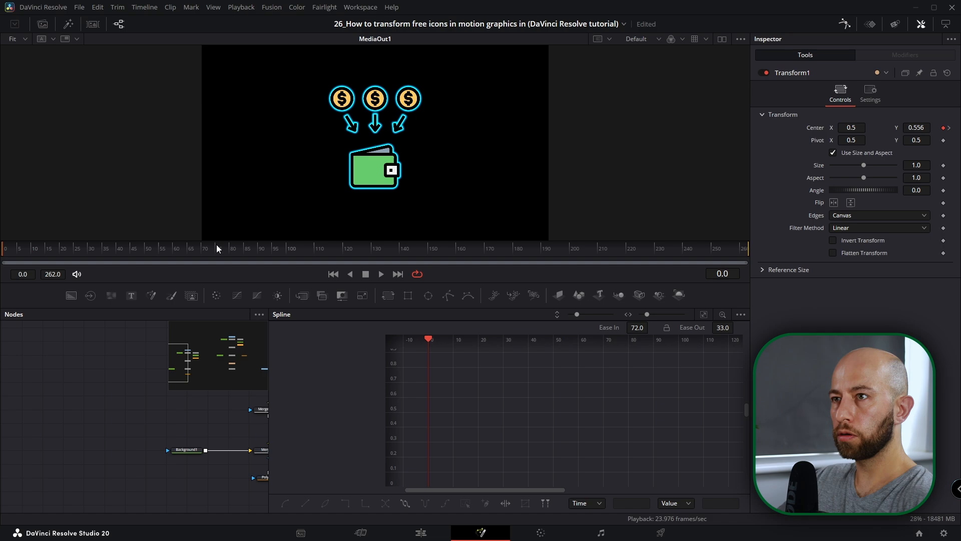
{"action": "left_click", "coordinate": [381, 275]}
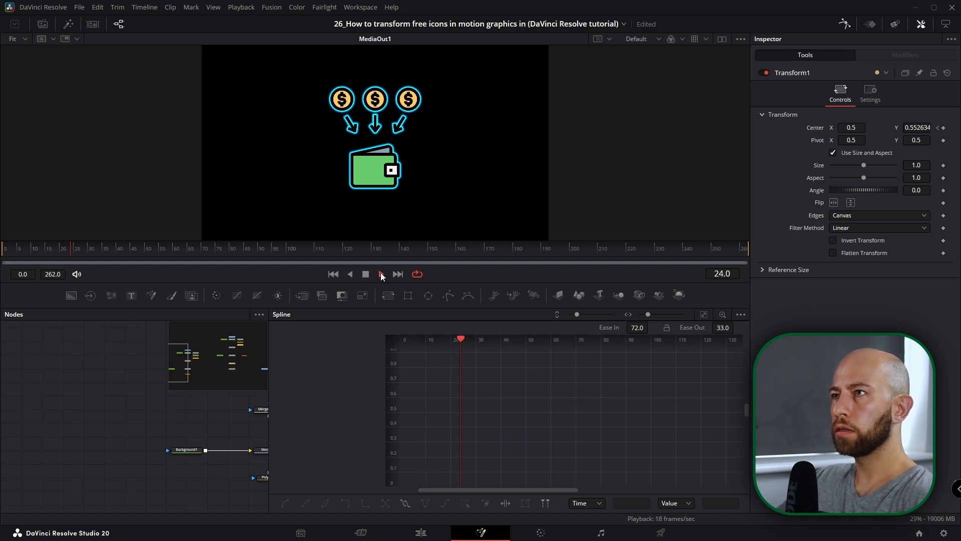
{"action": "key", "text": "space"}
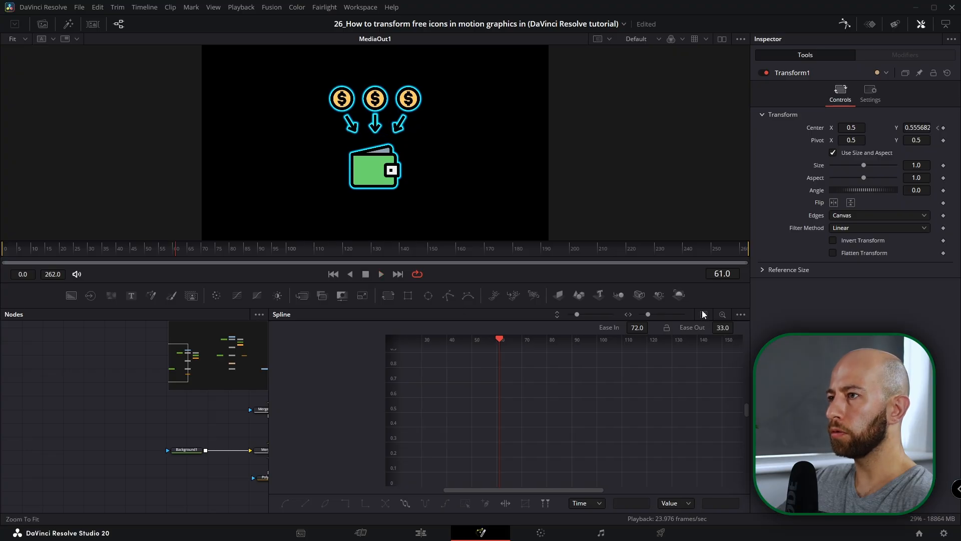
Reselect Transform1's displacement keyframes and set the curve to ping-pong
{"action": "scroll", "coordinate": [148, 458], "scroll_direction": "up", "scroll_amount": 3}
{"action": "left_click", "coordinate": [163, 470]}
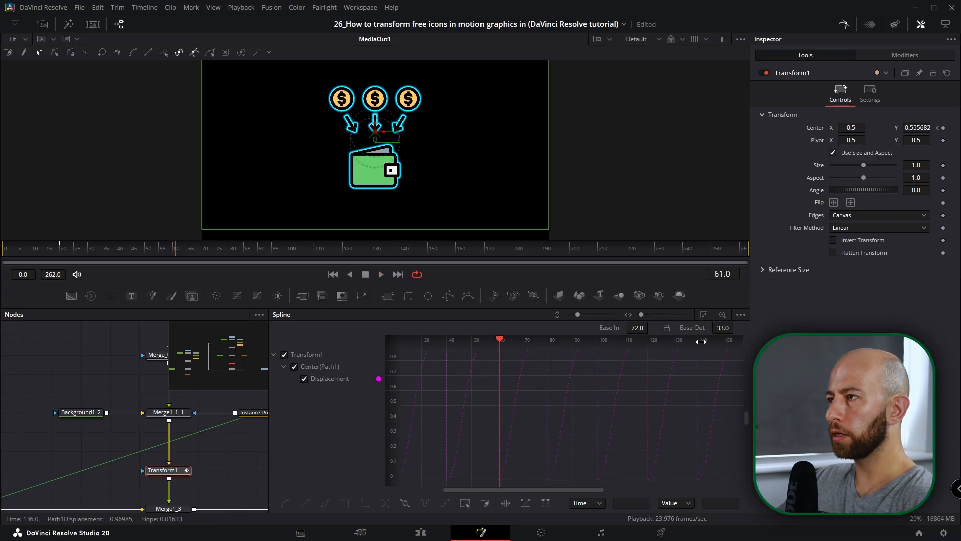
{"action": "left_click", "coordinate": [703, 315]}
{"action": "left_click_drag", "start_coordinate": [686, 354], "coordinate": [445, 461]}
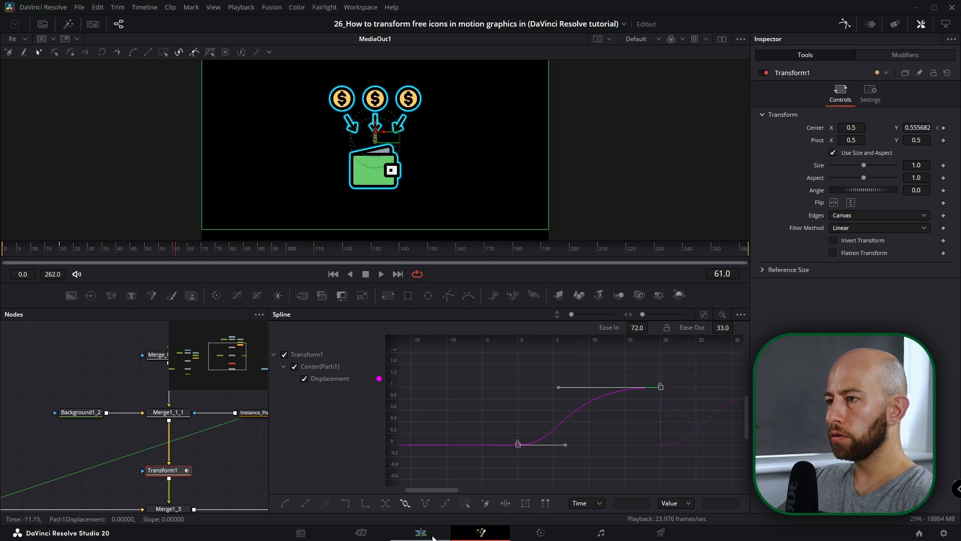
{"action": "left_click", "coordinate": [426, 503]}
Play the composition from frame 0 to check the coins' back-and-forth movement
{"action": "left_click", "coordinate": [3, 256]}
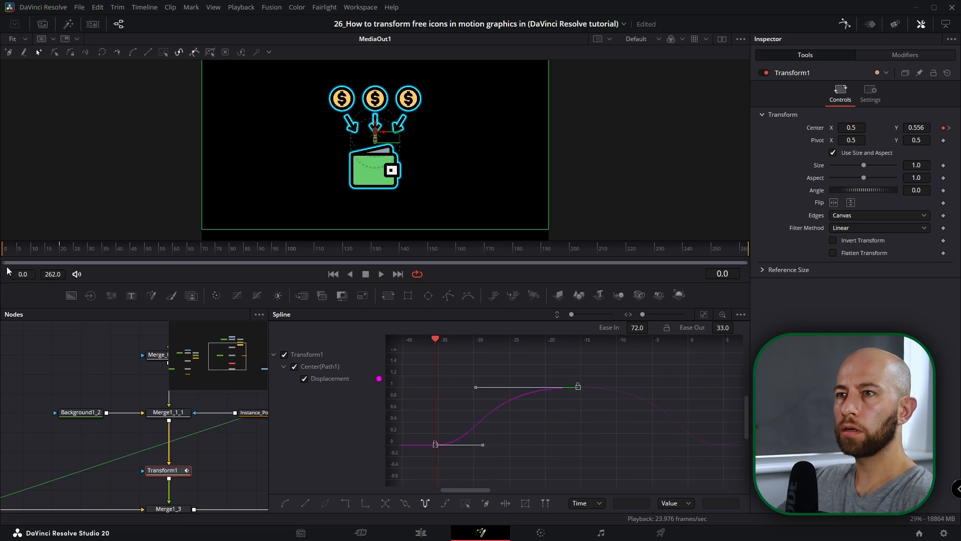
{"action": "left_click", "coordinate": [88, 335]}
{"action": "left_click", "coordinate": [383, 275]}
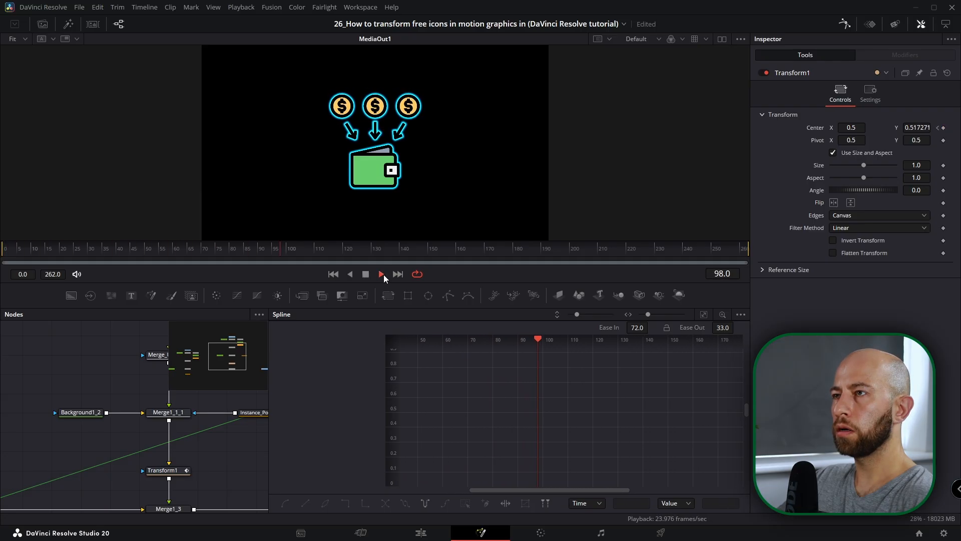
{"action": "scroll", "coordinate": [407, 184], "scroll_direction": "down", "scroll_amount": 1}
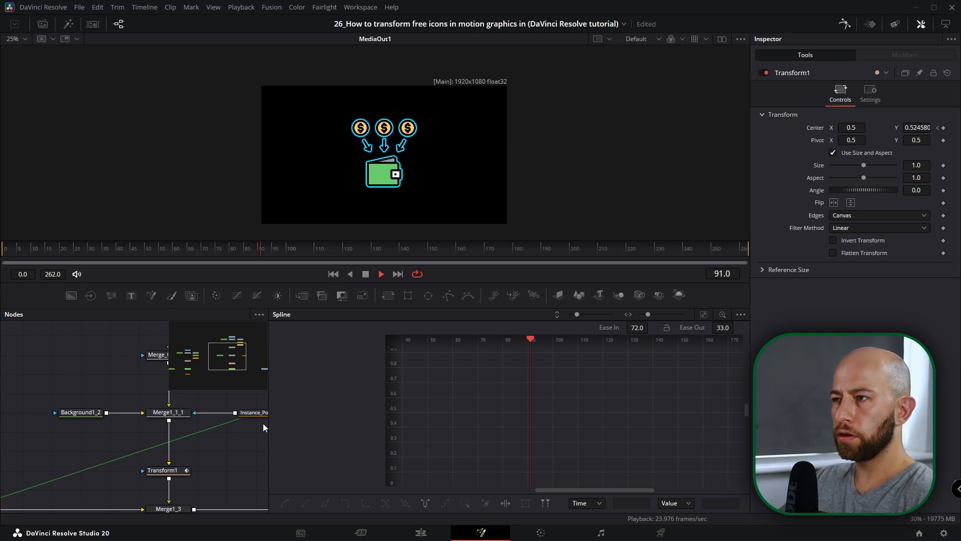
Close the spline editor and raise the ErodeDilate_1 amount to about 0.0042 to thicken the coins' outline
{"action": "left_click", "coordinate": [845, 23]}
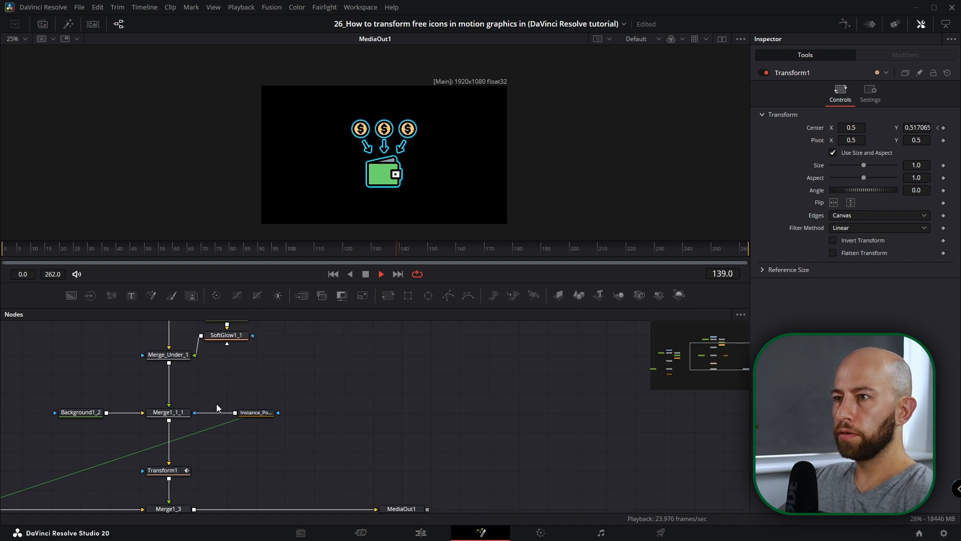
{"action": "left_click", "coordinate": [515, 344]}
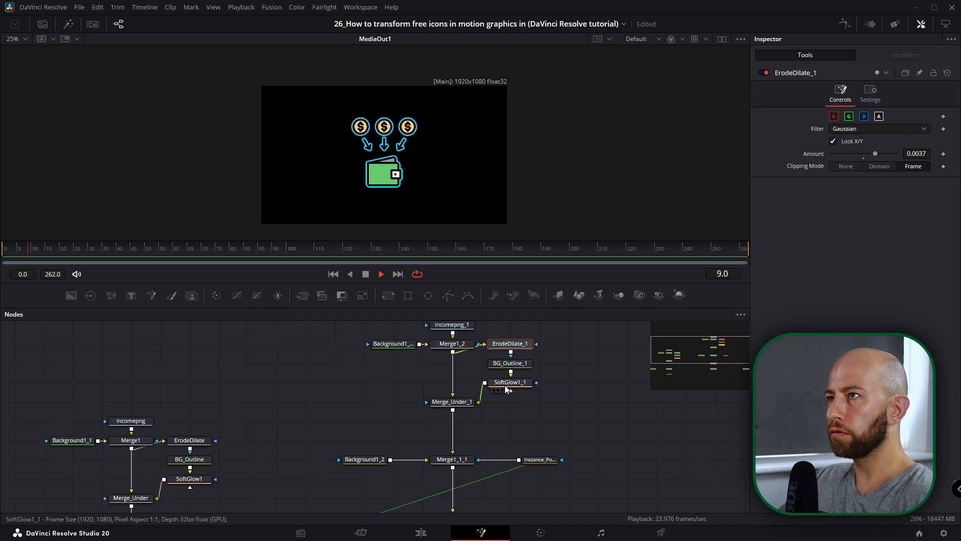
{"action": "scroll", "coordinate": [499, 409], "scroll_direction": "down", "scroll_amount": 3}
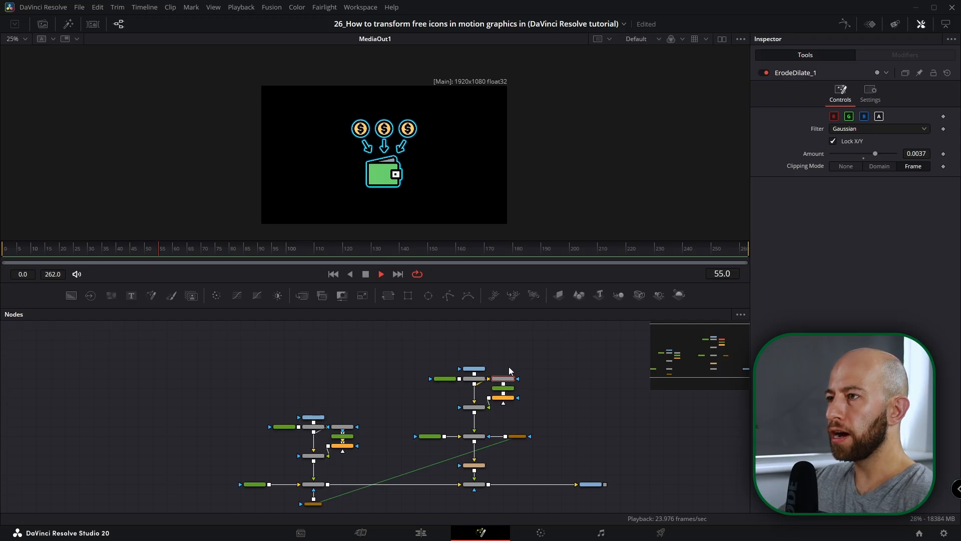
{"action": "scroll", "coordinate": [388, 171], "scroll_direction": "up", "scroll_amount": 3}
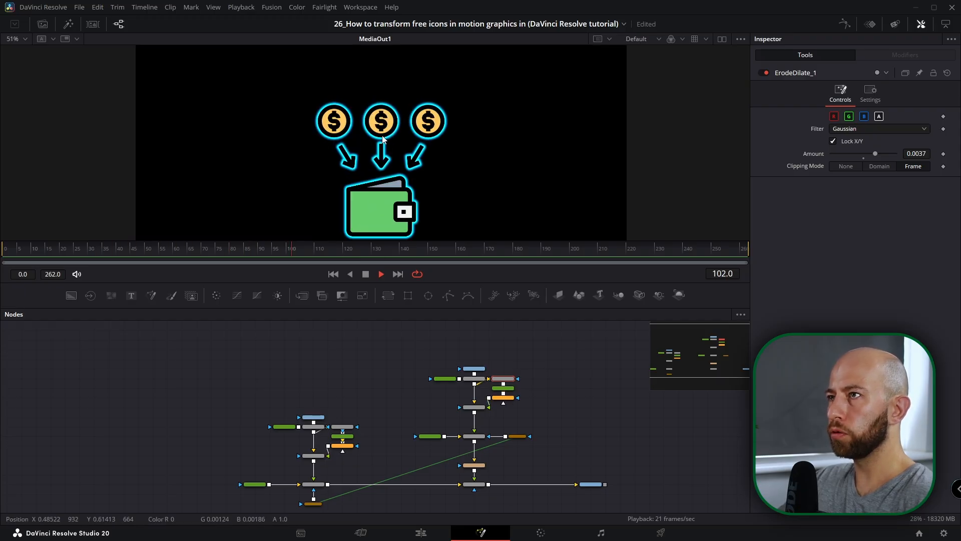
{"action": "scroll", "coordinate": [507, 371], "scroll_direction": "up", "scroll_amount": 3}
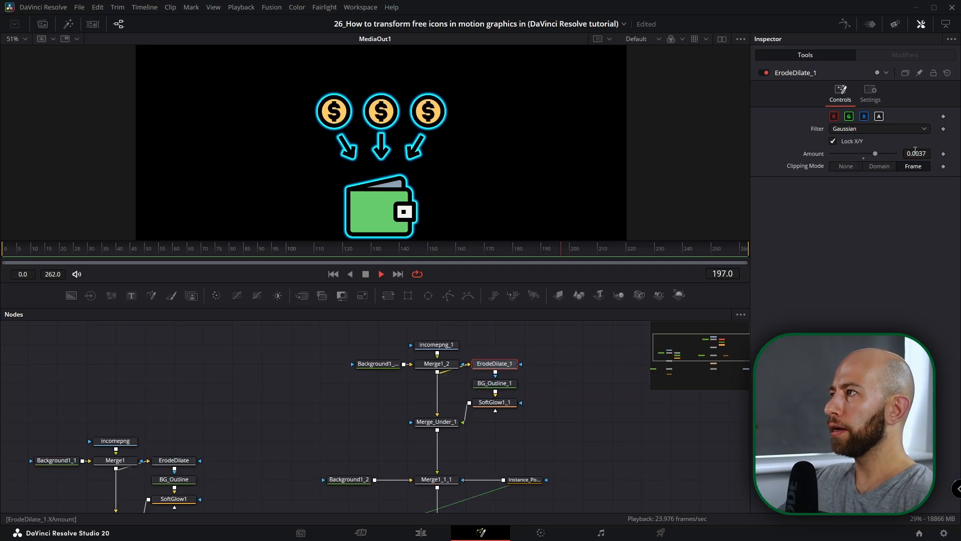
{"action": "left_click_drag", "start_coordinate": [921, 154], "coordinate": [927, 154]}
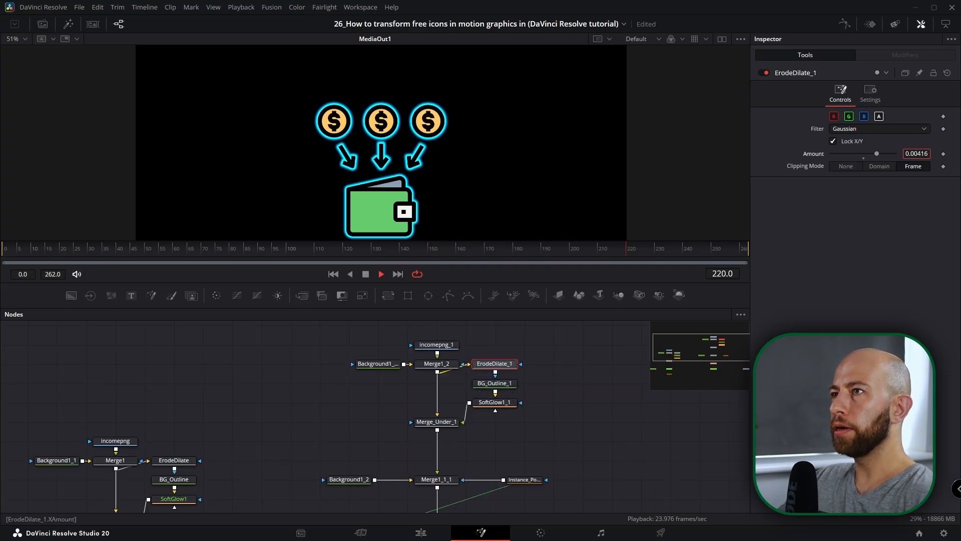
Set the glow size of SoftGlow1_1 to 3.3
{"action": "left_click", "coordinate": [495, 402]}
{"action": "mouse_move", "coordinate": [916, 193]}
{"action": "left_mouse_down"}
{"action": "mouse_move", "coordinate": [943, 194]}
{"action": "mouse_move", "coordinate": [916, 193]}
{"action": "left_mouse_up"}
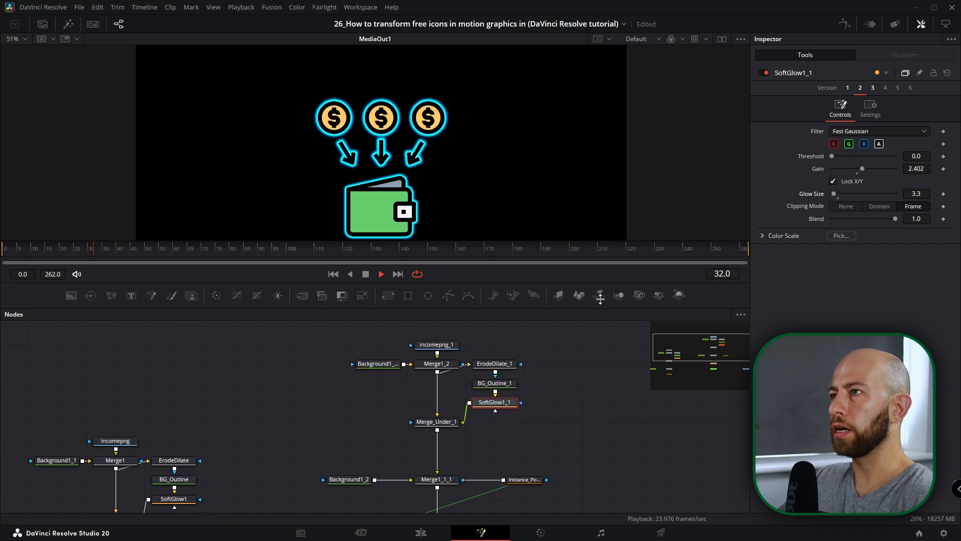
{"action": "left_click", "coordinate": [580, 359]}
{"action": "scroll", "coordinate": [464, 156], "scroll_direction": "down", "scroll_amount": 2}
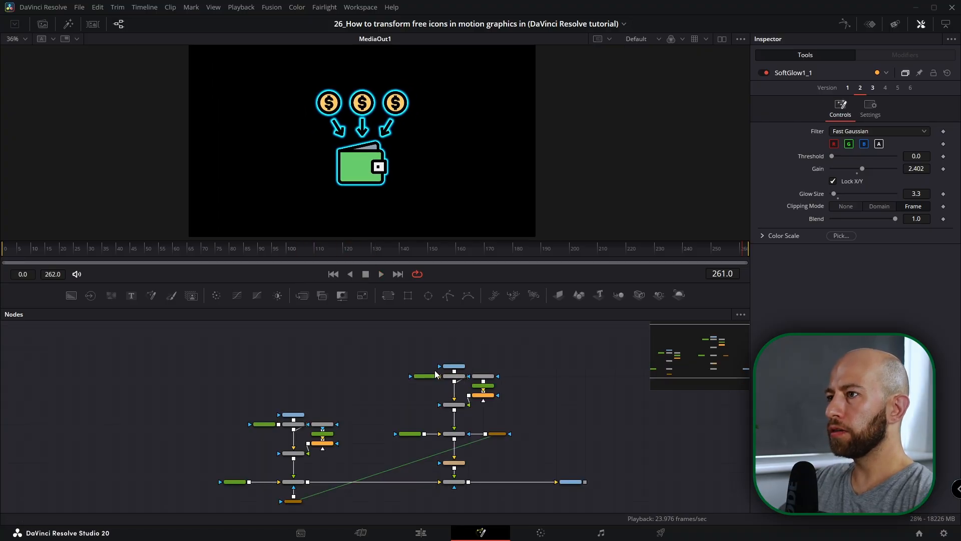
{"action": "scroll", "coordinate": [468, 405], "scroll_direction": "down", "scroll_amount": 2}
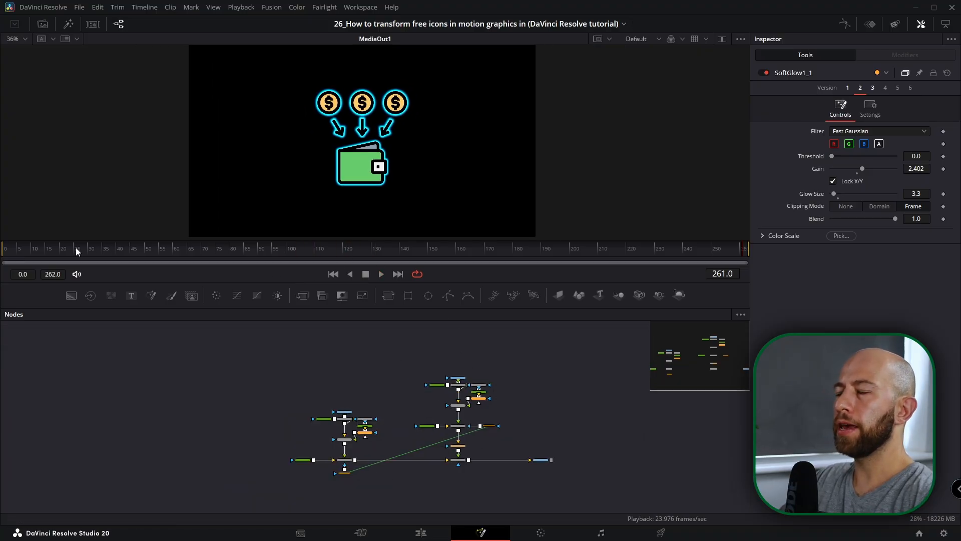
Place a second Fusion Composition on Video 1 about 12 seconds into the timeline and open it for compositing
{"action": "key", "text": "shift+4"}
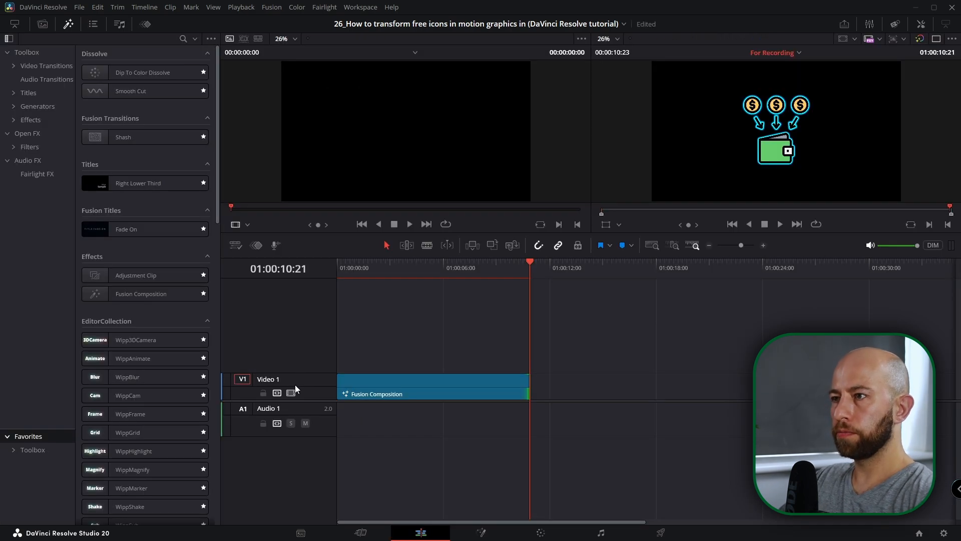
{"action": "left_click_drag", "start_coordinate": [137, 292], "coordinate": [792, 387]}
{"action": "left_click", "coordinate": [682, 266]}
{"action": "key", "text": "shift+5"}
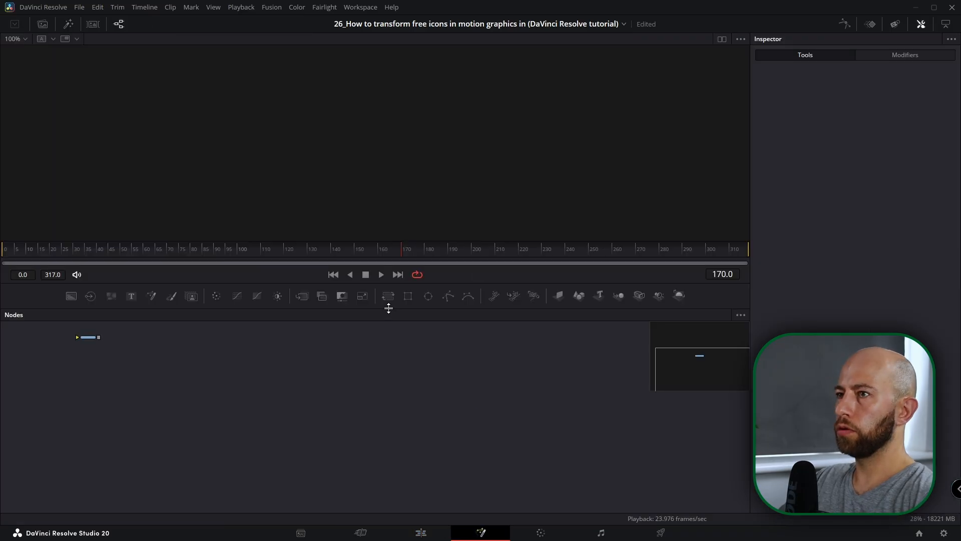
Add a background node and merge bank 4.png from the Icons bin over it
{"action": "left_click_drag", "start_coordinate": [71, 296], "coordinate": [473, 410]}
{"action": "key", "text": "ctrl+i"}
{"action": "left_click", "coordinate": [378, 92]}
{"action": "double_click", "coordinate": [378, 92]}
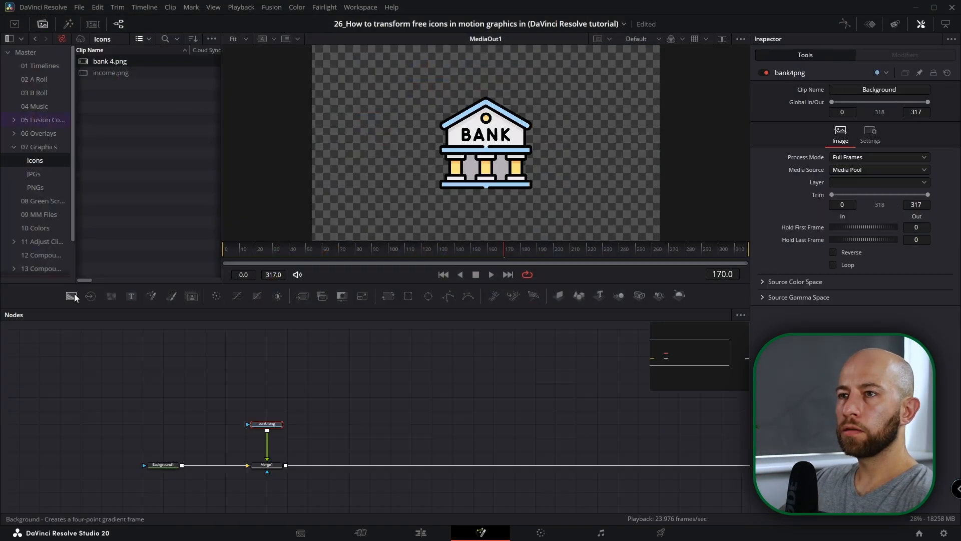
Add a separate background behind the bank icon through Merge1, and feed that branch into a second merge over the main background
{"action": "left_click_drag", "start_coordinate": [72, 297], "coordinate": [221, 425]}
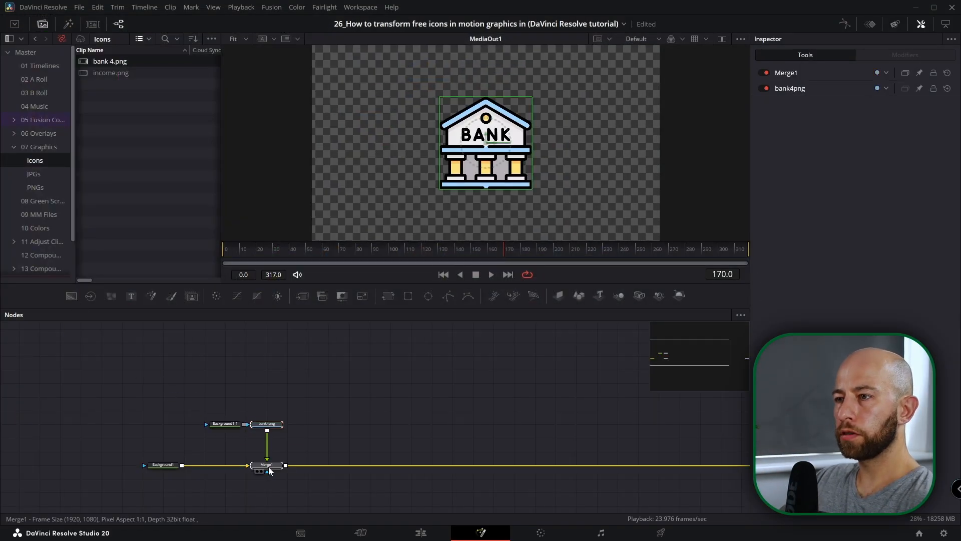
{"action": "left_click_drag", "start_coordinate": [269, 468], "coordinate": [287, 402]}
{"action": "left_click_drag", "start_coordinate": [225, 425], "coordinate": [182, 465]}
{"action": "left_click", "coordinate": [336, 383]}
{"action": "left_click_drag", "start_coordinate": [325, 368], "coordinate": [234, 402]}
{"action": "left_click_drag", "start_coordinate": [252, 398], "coordinate": [252, 384]}
Add another background node below Background1_1, set its alpha to 1.0 and change its type to Gradient
{"action": "left_click_drag", "start_coordinate": [71, 297], "coordinate": [251, 407]}
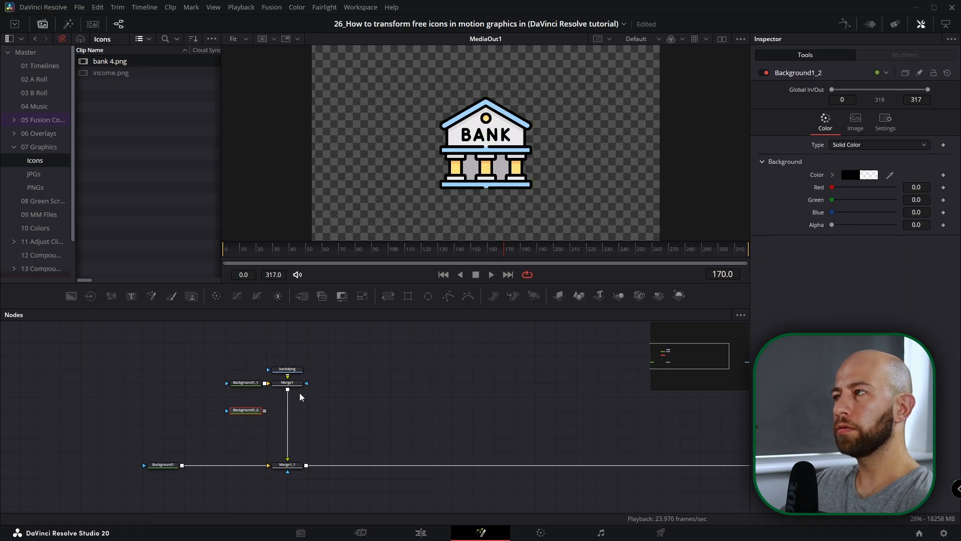
{"action": "left_click_drag", "start_coordinate": [832, 225], "coordinate": [897, 225]}
{"action": "left_click", "coordinate": [832, 175]}
{"action": "left_click", "coordinate": [841, 145]}
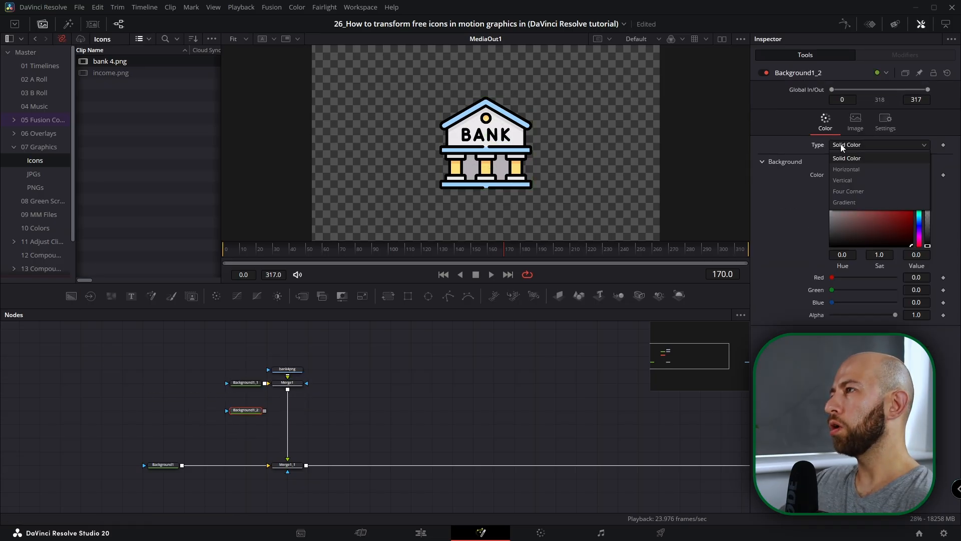
{"action": "left_click", "coordinate": [845, 203]}
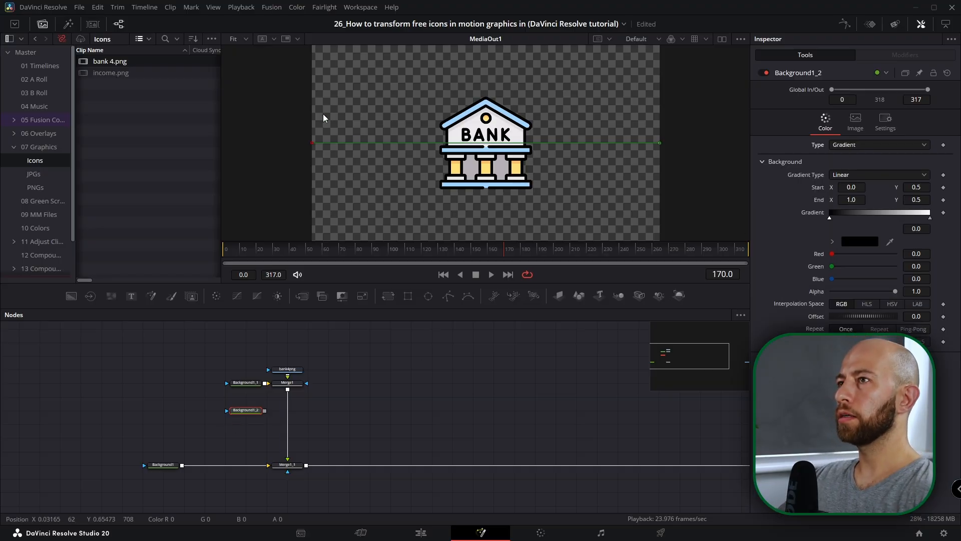
Make the gradient vertical, starting near the bottom centre of the frame at Y about 0.09 and ending at Y about 0.89
{"action": "left_click_drag", "start_coordinate": [311, 146], "coordinate": [491, 228]}
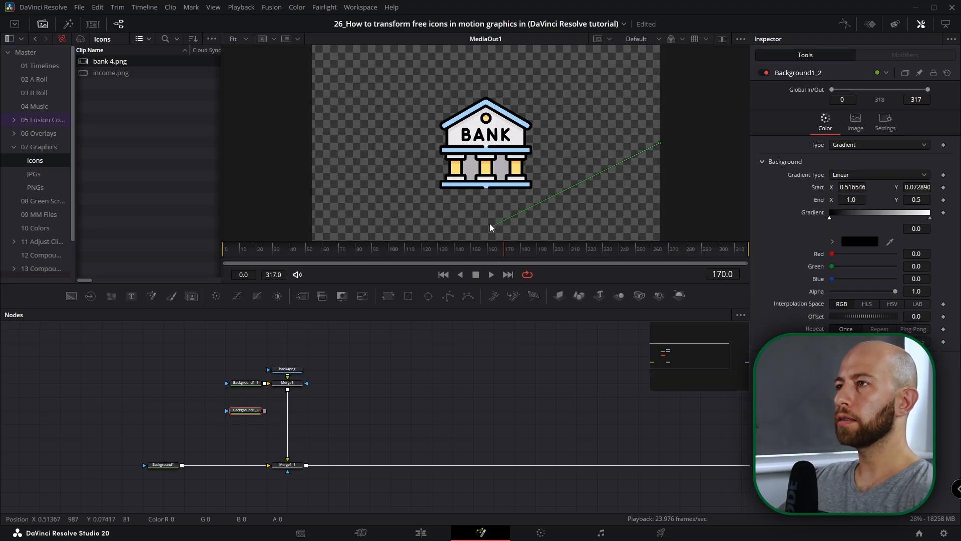
{"action": "left_click_drag", "start_coordinate": [660, 146], "coordinate": [488, 66]}
{"action": "left_click_drag", "start_coordinate": [492, 227], "coordinate": [487, 227]}
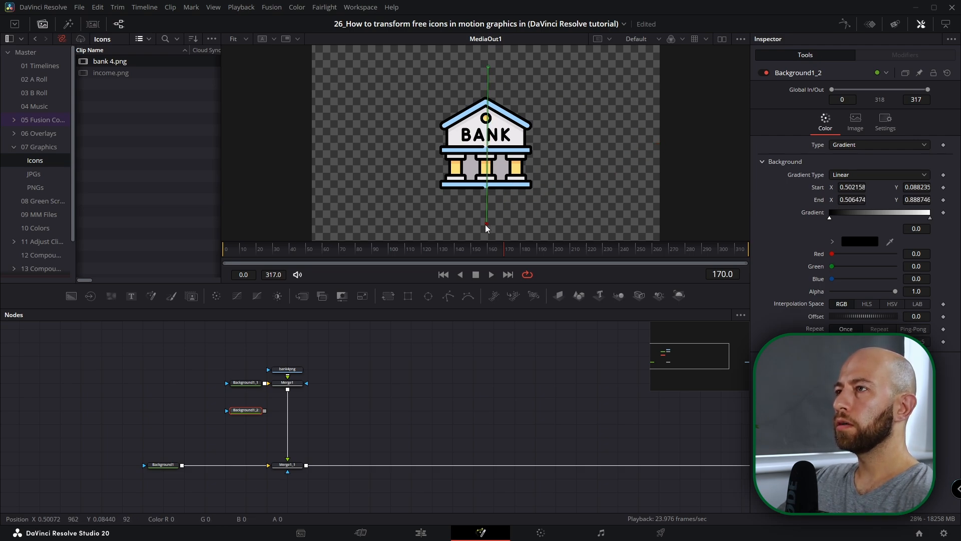
Merge Background1_2 into the icon branch after Merge1, set the operator to Under and rename the merge Merge_Under
{"action": "scroll", "coordinate": [229, 419], "scroll_direction": "up", "scroll_amount": 2}
{"action": "left_click_drag", "start_coordinate": [281, 412], "coordinate": [314, 379]}
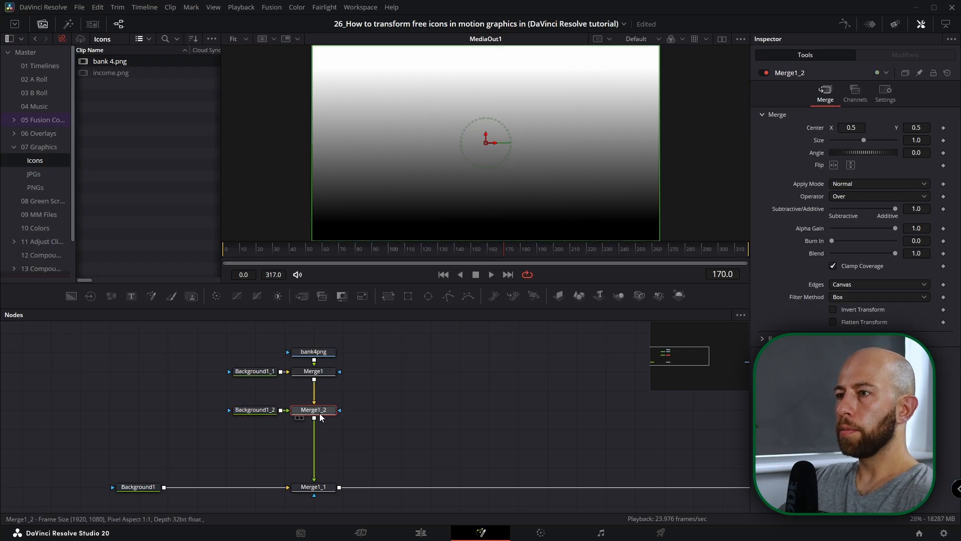
{"action": "left_click", "coordinate": [850, 197]}
{"action": "left_click", "coordinate": [852, 308]}
{"action": "key", "text": "F2"}
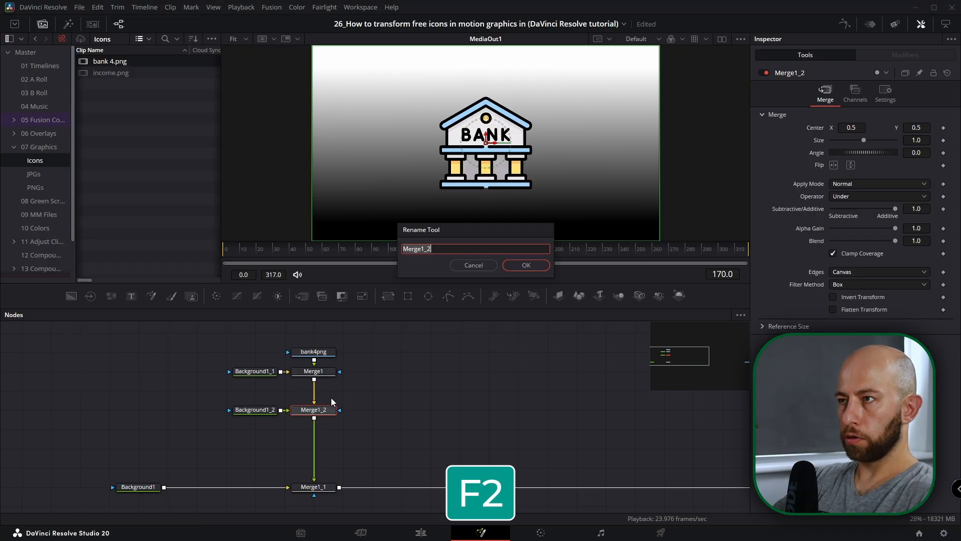
{"action": "type", "text": "Merge_Under"}
{"action": "key", "text": "Return"}
Mask Background1_2 with a rectangle and drive the rectangle's height with the expression Width*1920/1080
{"action": "left_click", "coordinate": [273, 410]}
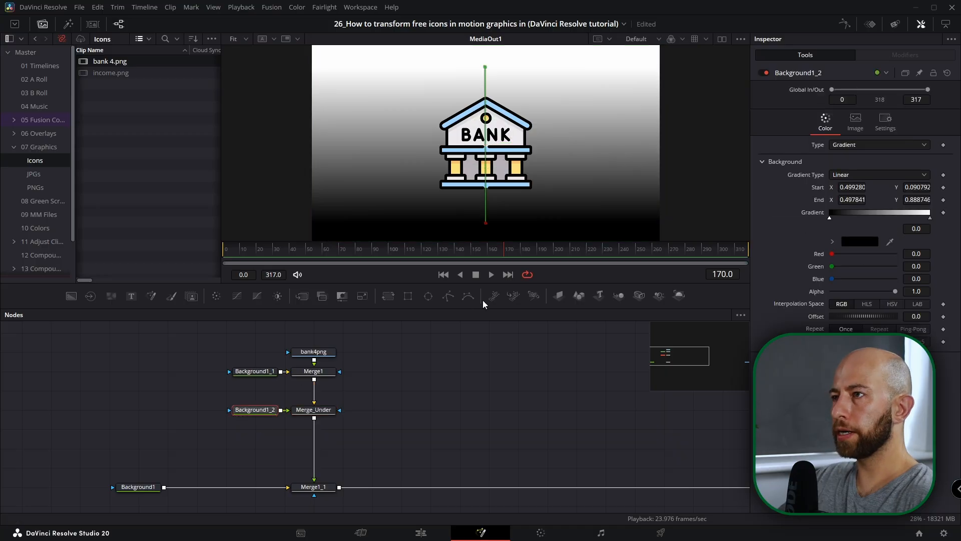
{"action": "left_click", "coordinate": [408, 296]}
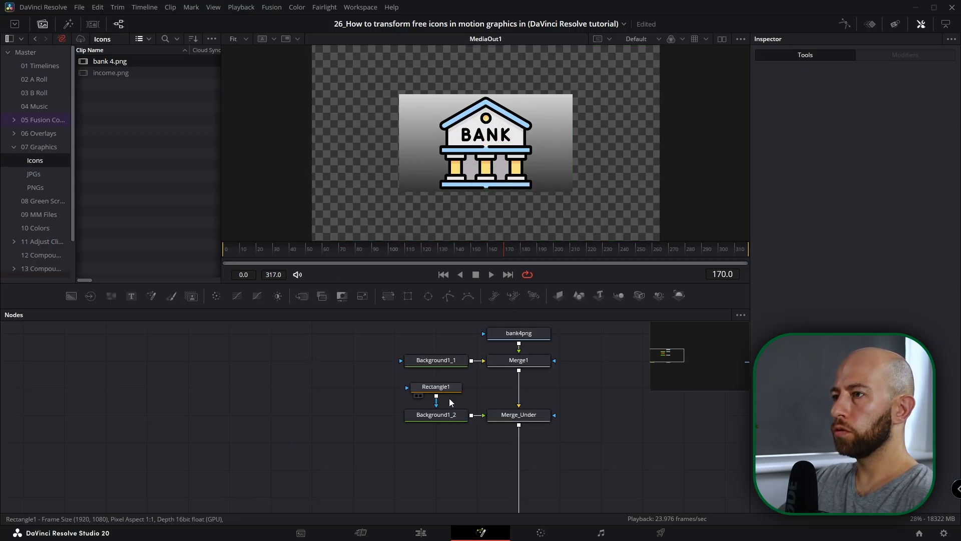
{"action": "left_click_drag", "start_coordinate": [444, 390], "coordinate": [350, 393]}
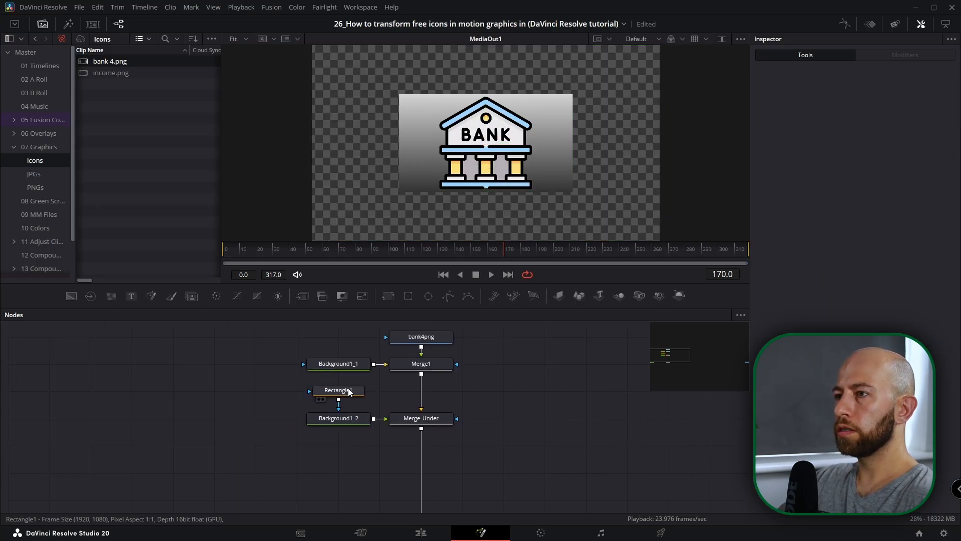
{"action": "left_click", "coordinate": [350, 394]}
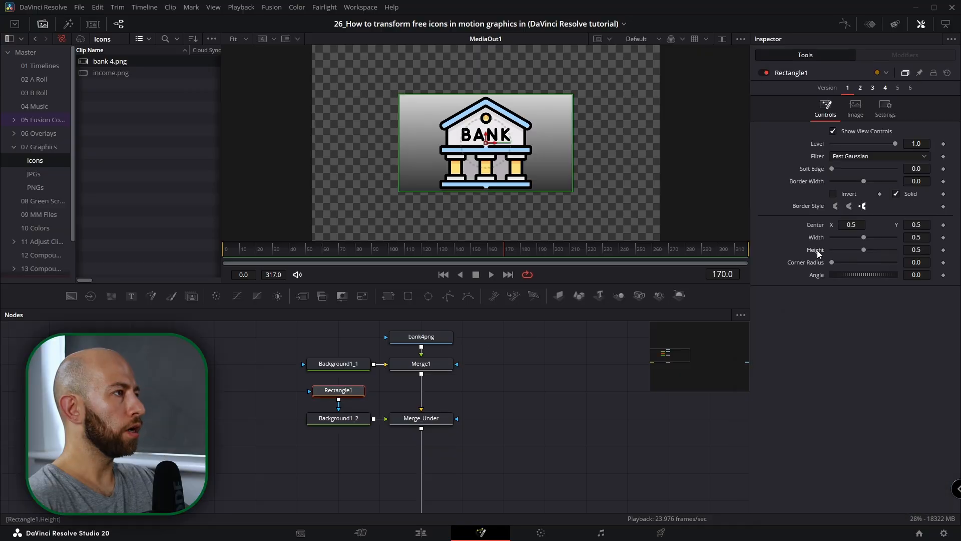
{"action": "right_click", "coordinate": [819, 254]}
{"action": "left_click", "coordinate": [846, 368]}
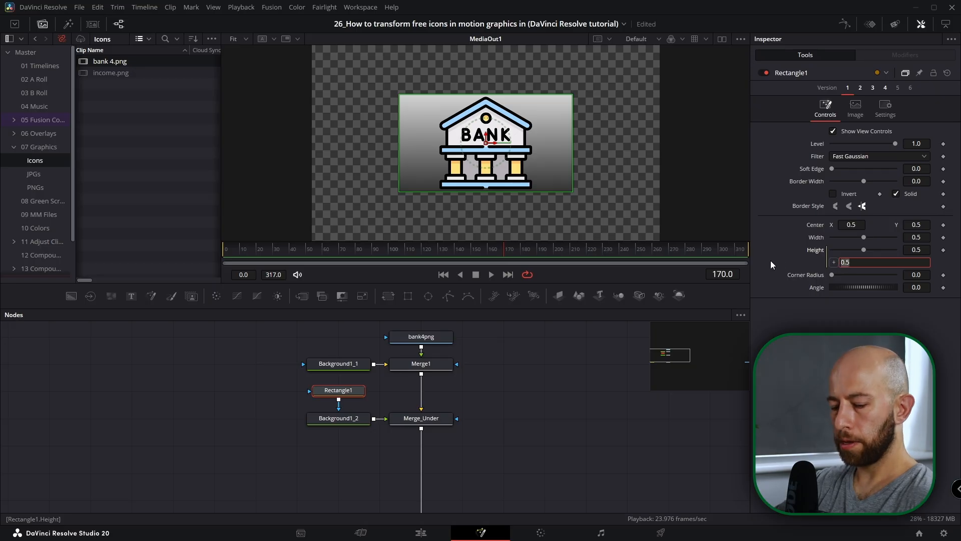
{"action": "type", "text": "Width*1920/1080"}
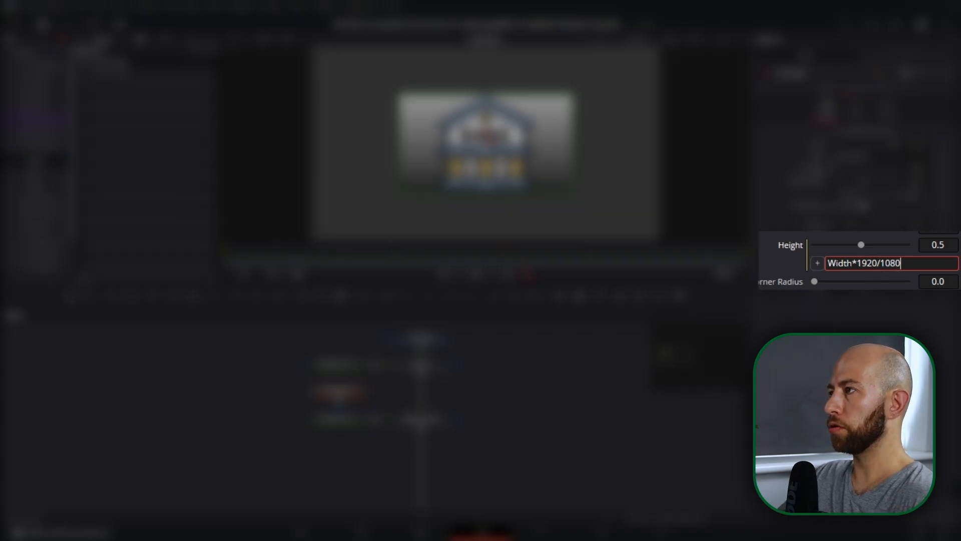
{"action": "key", "text": "Return"}
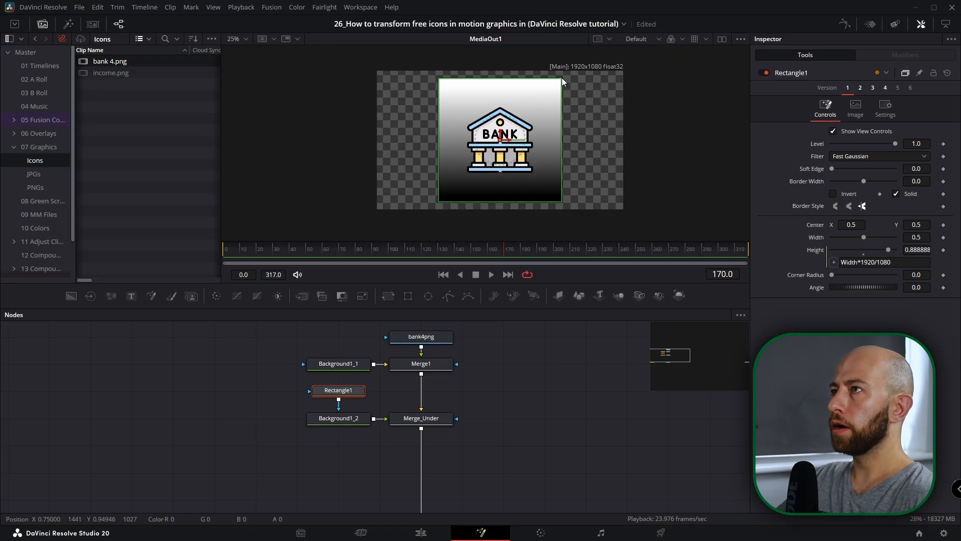
Shrink the rectangle mask around the bank icon to a width of about 0.374 and set its corner radius to 0.324
{"action": "mouse_move", "coordinate": [561, 105]}
{"action": "left_mouse_down"}
{"action": "mouse_move", "coordinate": [584, 106]}
{"action": "mouse_move", "coordinate": [534, 108]}
{"action": "mouse_move", "coordinate": [545, 108]}
{"action": "left_mouse_up"}
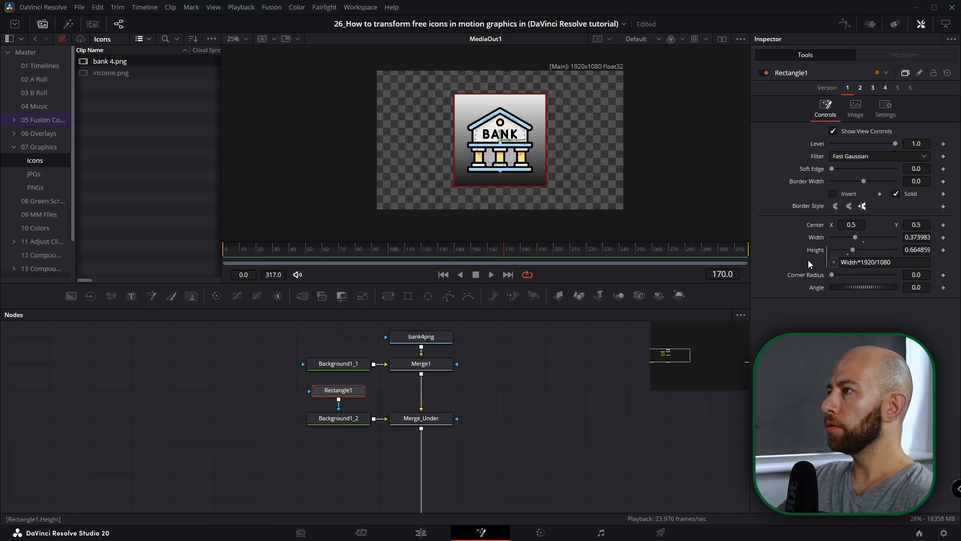
{"action": "left_click_drag", "start_coordinate": [921, 275], "coordinate": [925, 275]}
{"action": "left_click", "coordinate": [524, 401]}
Move the start point of the Background1_2 gradient below the frame, to Y about -0.245
{"action": "scroll", "coordinate": [524, 401], "scroll_direction": "down", "scroll_amount": 2}
{"action": "left_click_drag", "start_coordinate": [525, 401], "coordinate": [335, 396]}
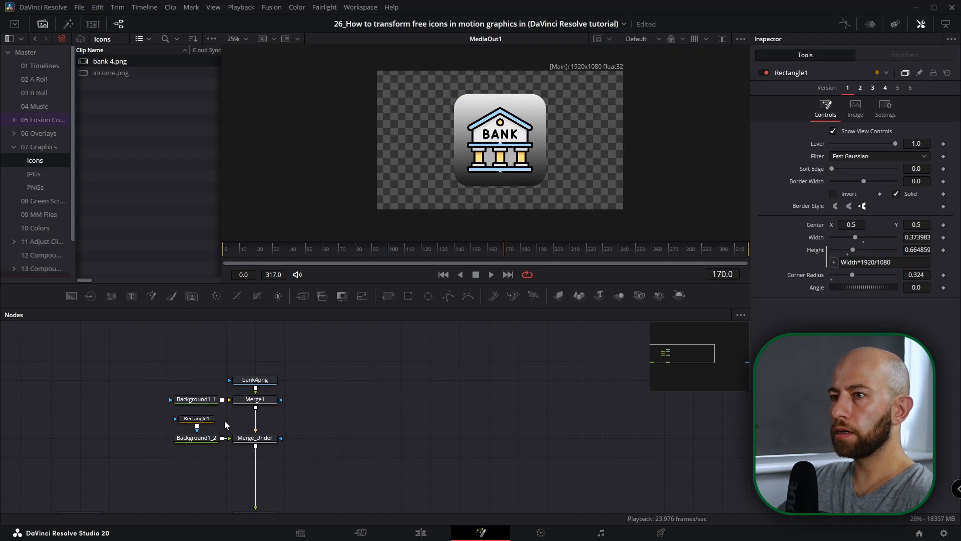
{"action": "left_click", "coordinate": [196, 437]}
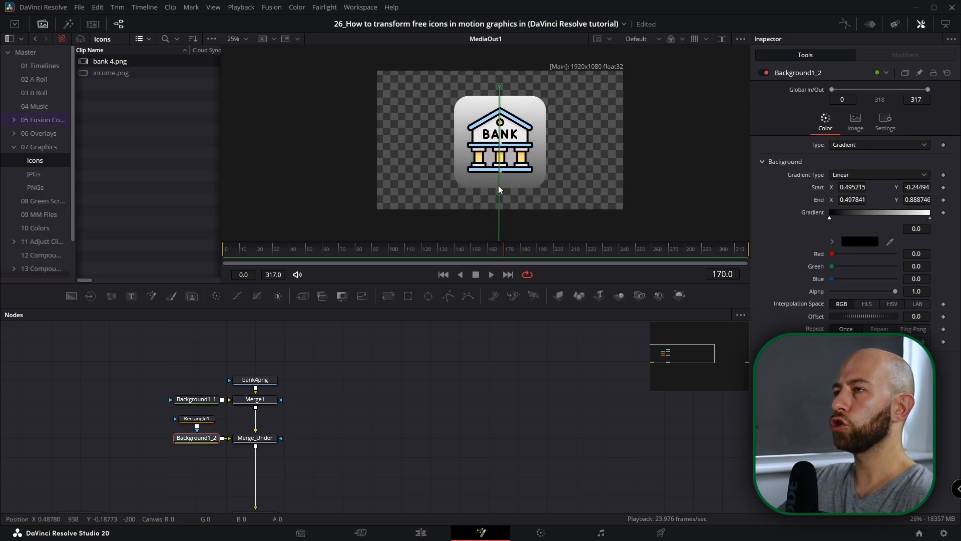
{"action": "left_click", "coordinate": [307, 426]}
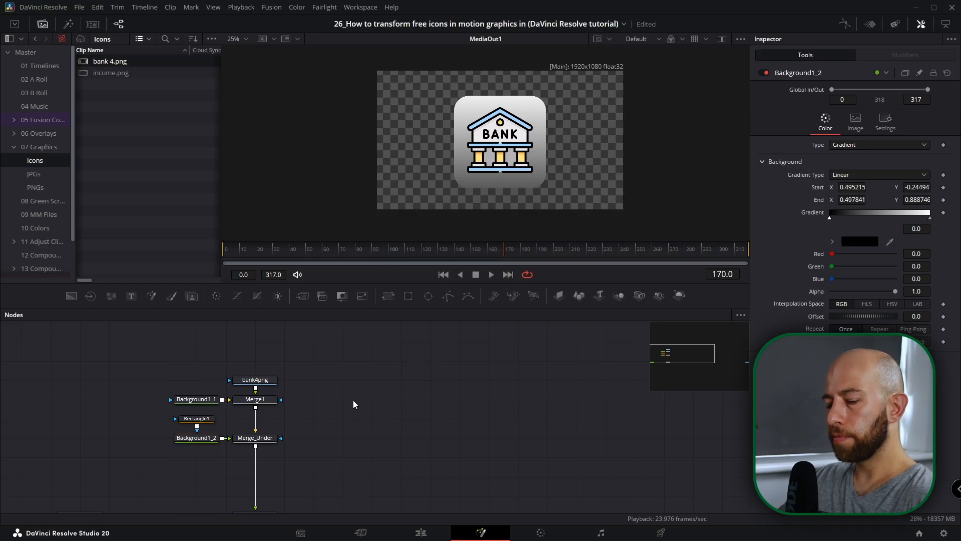
Reopen the first Fusion composition and copy its ErodeDilate, BG_Outline and SoftGlow1 nodes
{"action": "key", "text": "shift+4"}
{"action": "left_click", "coordinate": [422, 261]}
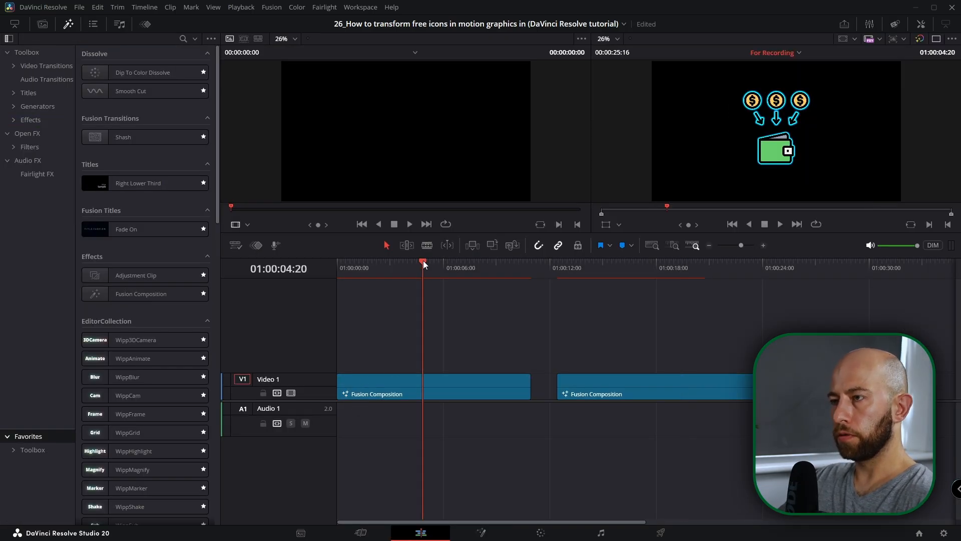
{"action": "key", "text": "shift+5"}
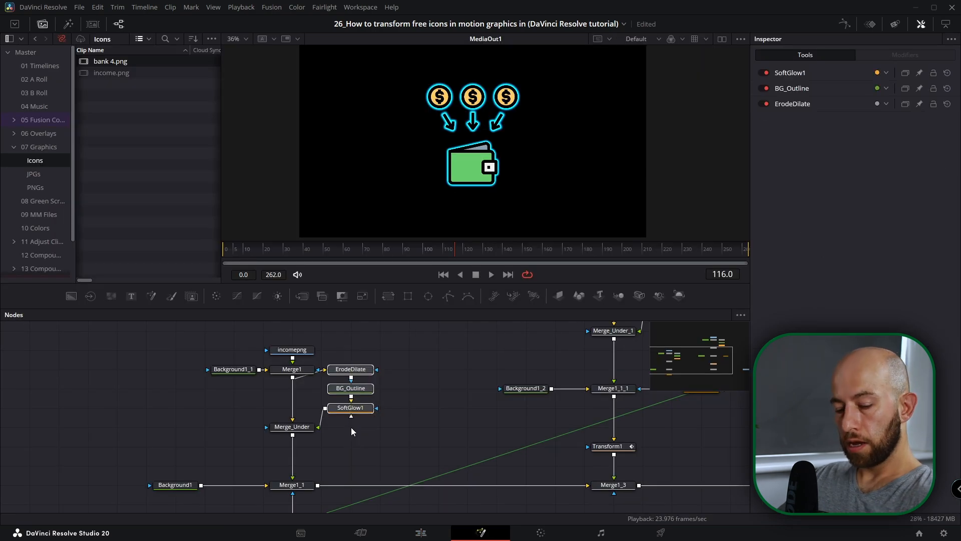
{"action": "key", "text": "ctrl+c"}
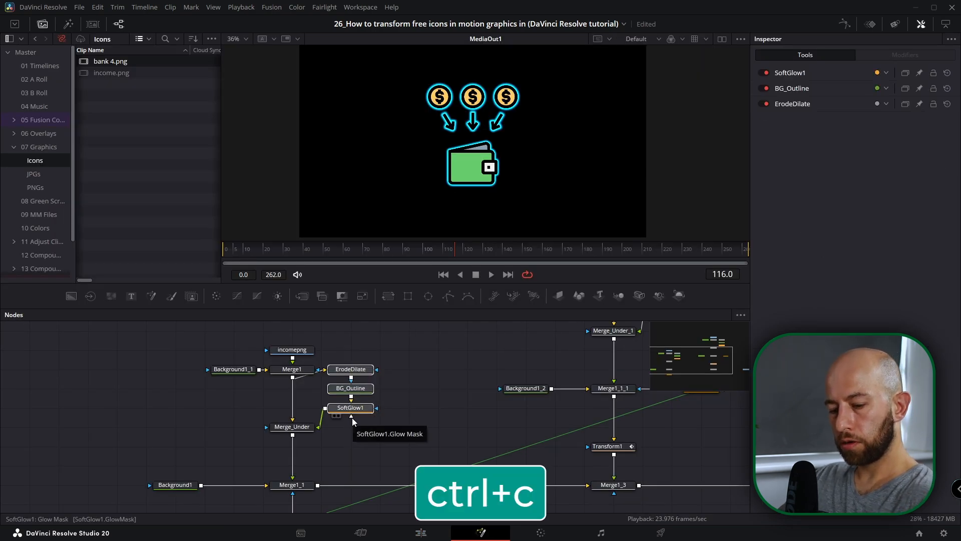
Return to the bank icon's composition, the second clip on the timeline, and open its node graph
{"action": "key", "text": "shift+4"}
{"action": "left_click", "coordinate": [611, 395]}
{"action": "left_click", "coordinate": [620, 262]}
{"action": "key", "text": "shift+5"}
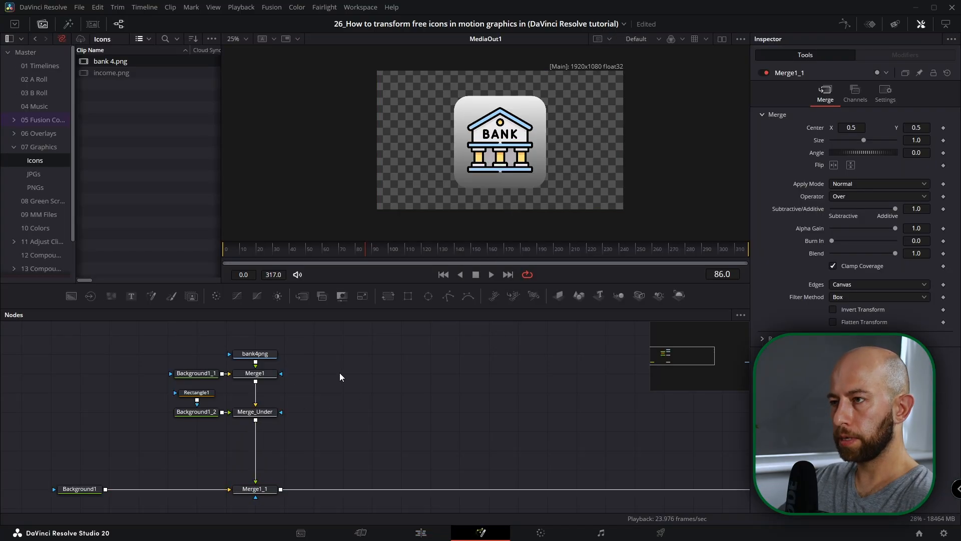
Paste the copied ErodeDilate, BG_Outline and SoftGlow1 nodes beside the icon's nodes and feed Merge_Under's output into ErodeDilate
{"action": "key", "text": "ctrl+v"}
{"action": "left_click", "coordinate": [342, 441]}
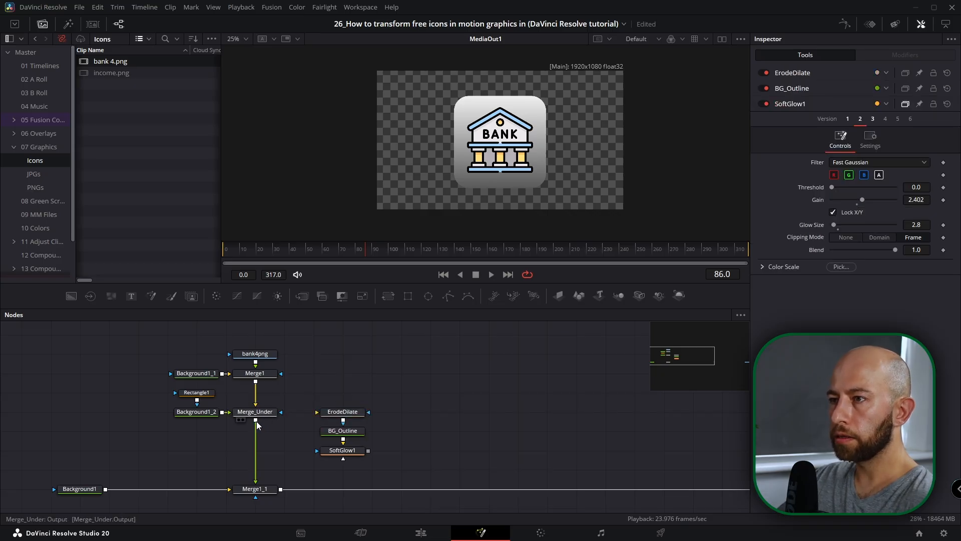
{"action": "left_click_drag", "start_coordinate": [256, 420], "coordinate": [289, 426]}
{"action": "left_click_drag", "start_coordinate": [354, 418], "coordinate": [353, 418]}
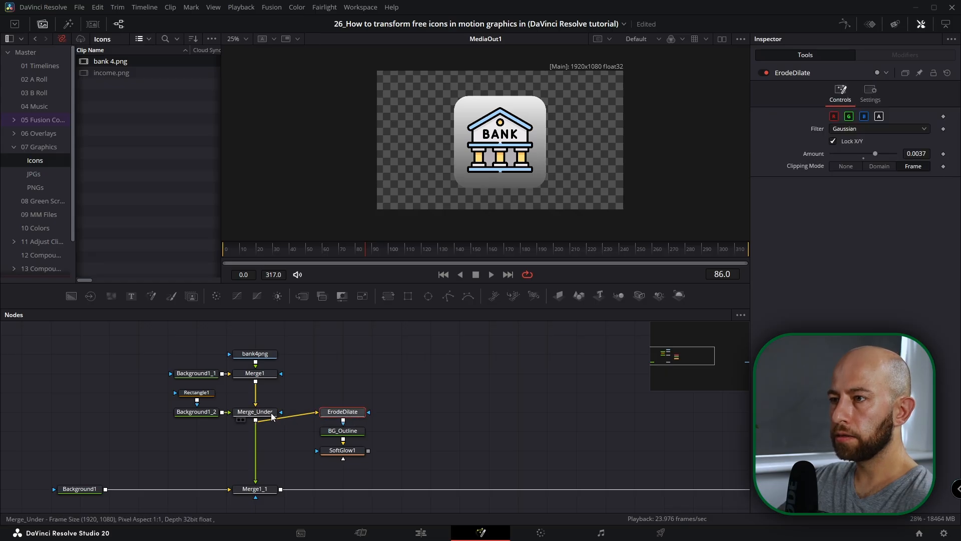
{"action": "left_click", "coordinate": [344, 433]}
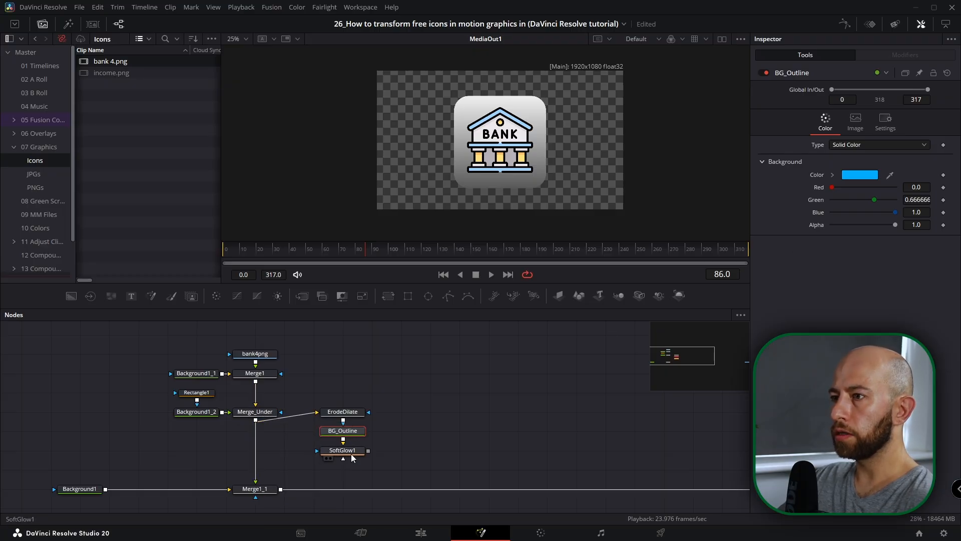
{"action": "left_click", "coordinate": [351, 454]}
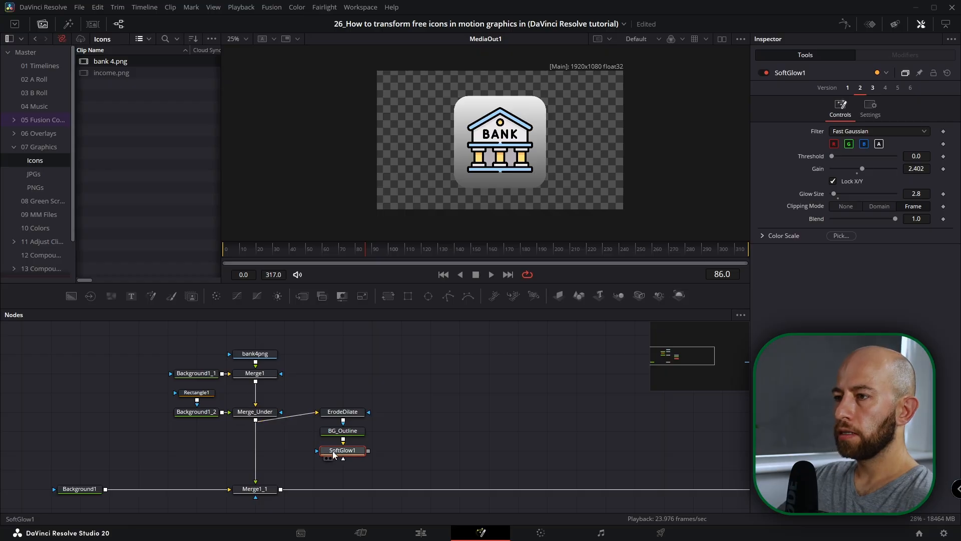
Insert a new Merge node between Merge_Under and Merge1_1, and reconnect ErodeDilate's input to Merge_Under's output
{"action": "left_click", "coordinate": [263, 413]}
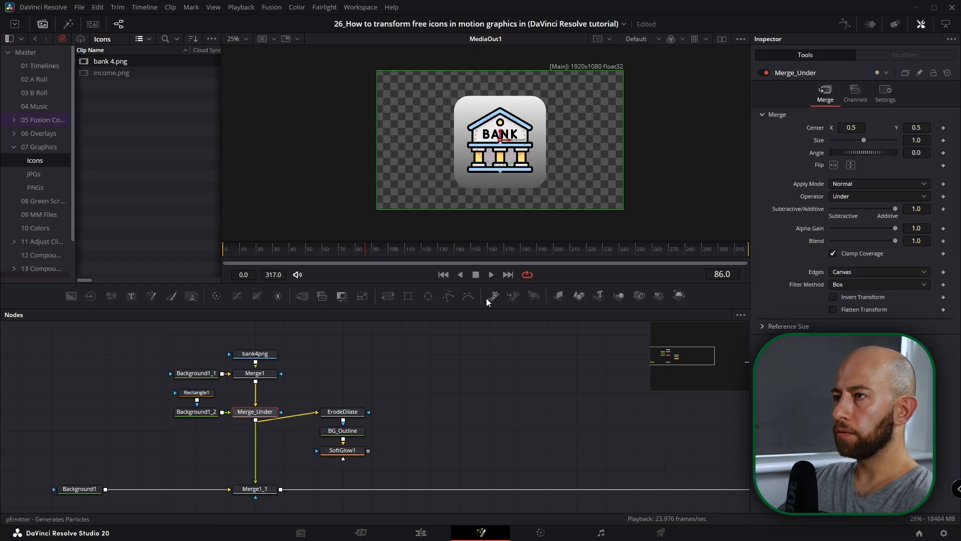
{"action": "left_click", "coordinate": [302, 296]}
{"action": "left_click_drag", "start_coordinate": [324, 416], "coordinate": [256, 447]}
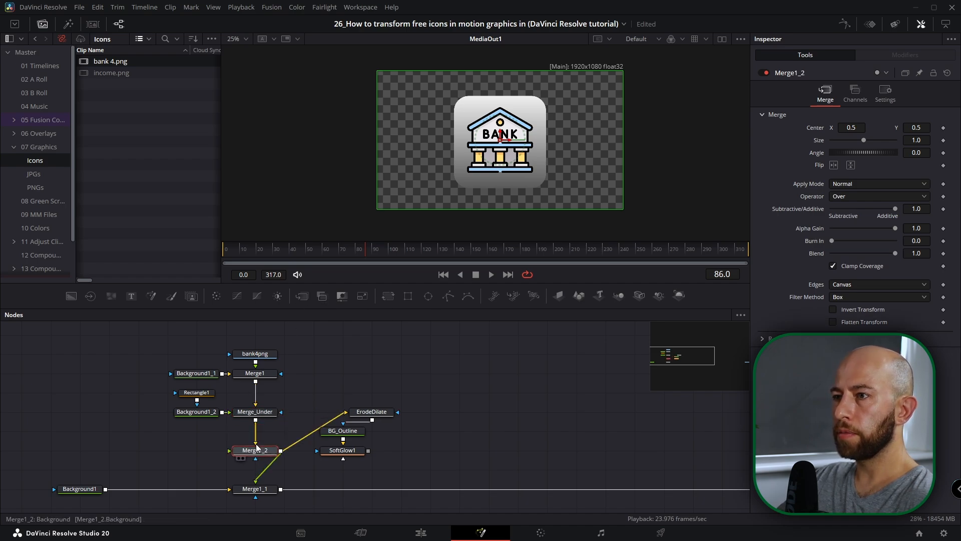
{"action": "left_click", "coordinate": [309, 434]}
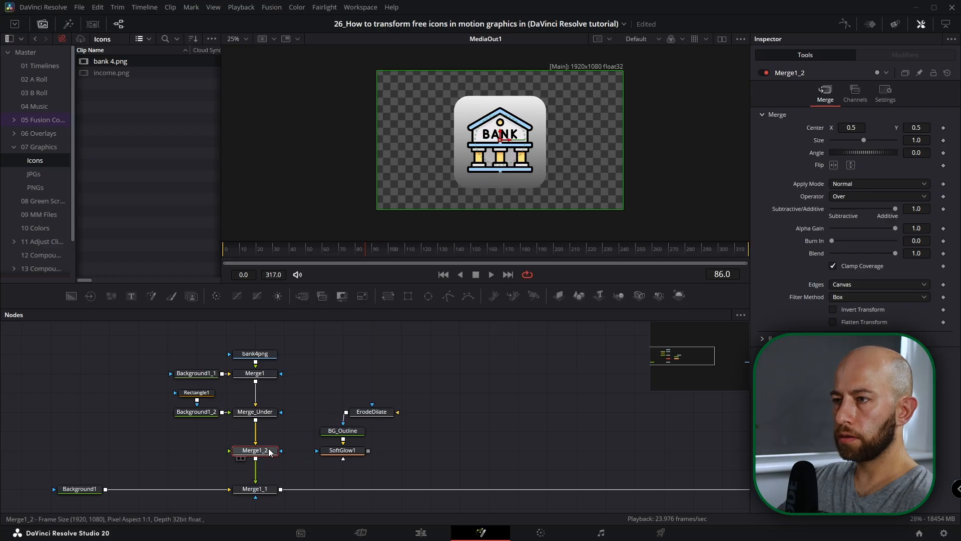
{"action": "left_click", "coordinate": [329, 417]}
{"action": "left_click_drag", "start_coordinate": [256, 419], "coordinate": [317, 411]}
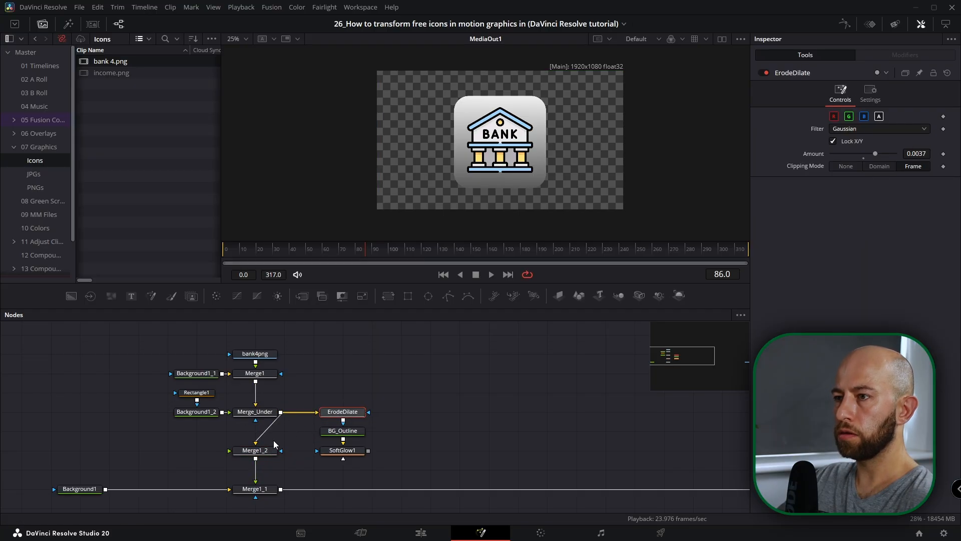
Connect SoftGlow1's output to Merge1_2 and set that merge's operator to Under
{"action": "left_click", "coordinate": [267, 451]}
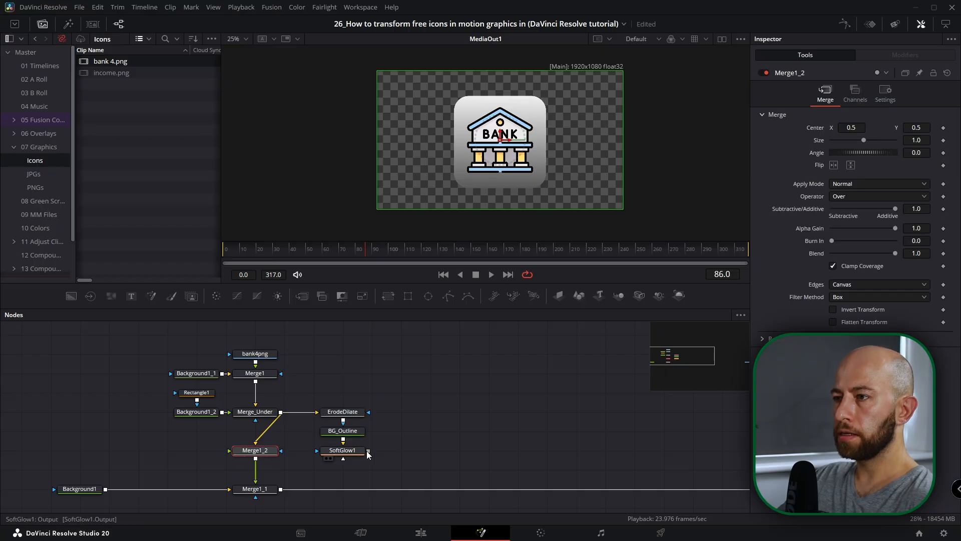
{"action": "left_click_drag", "start_coordinate": [370, 449], "coordinate": [236, 454]}
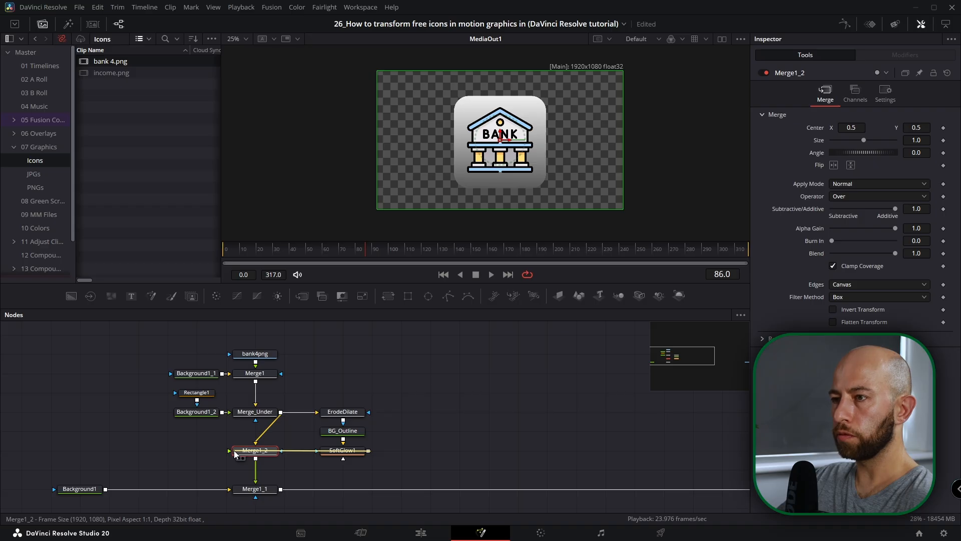
{"action": "left_click_drag", "start_coordinate": [235, 454], "coordinate": [235, 454]}
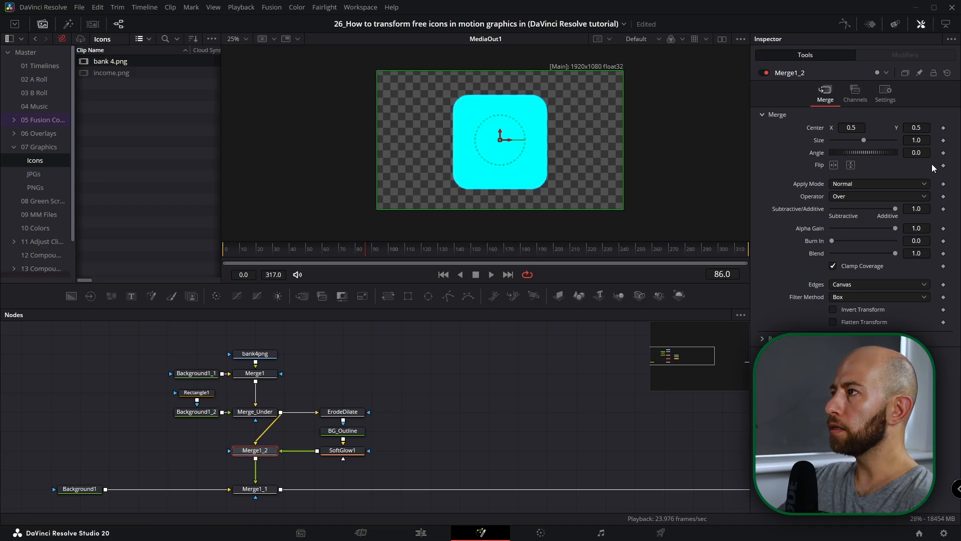
{"action": "left_click", "coordinate": [853, 197]}
{"action": "left_click", "coordinate": [839, 311]}
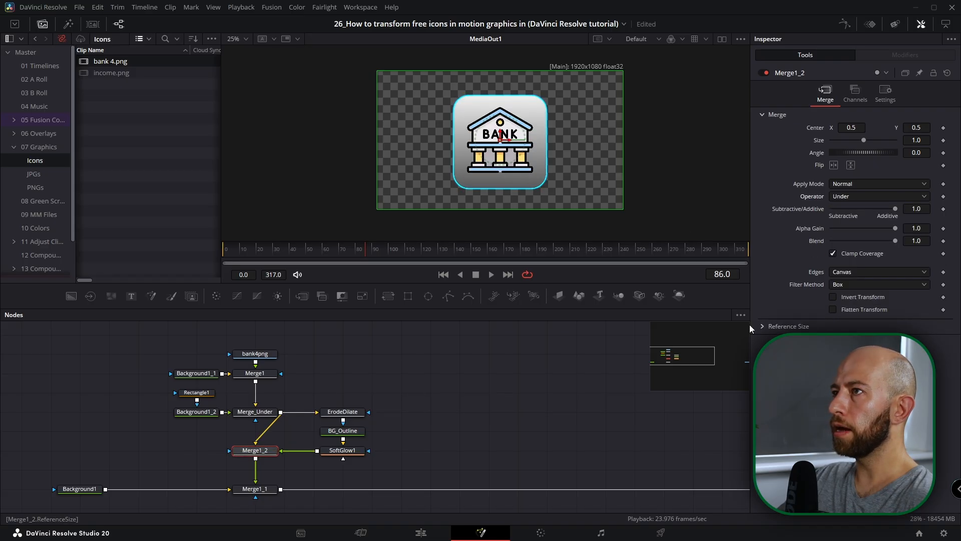
Thicken the outline with an ErodeDilate amount of 0.0056 and set SoftGlow1's glow size to 34.6
{"action": "left_click", "coordinate": [342, 411]}
{"action": "left_click_drag", "start_coordinate": [872, 156], "coordinate": [881, 154]}
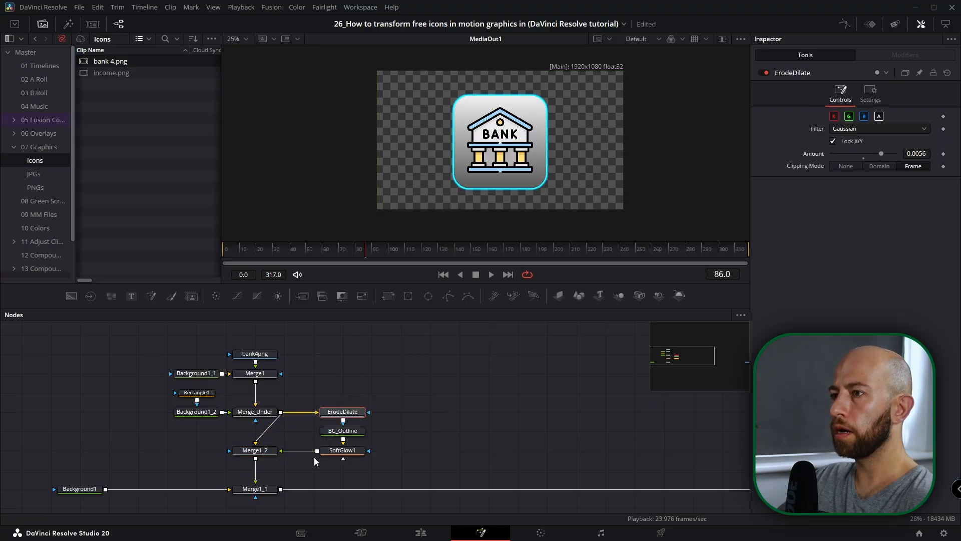
{"action": "left_click", "coordinate": [342, 450]}
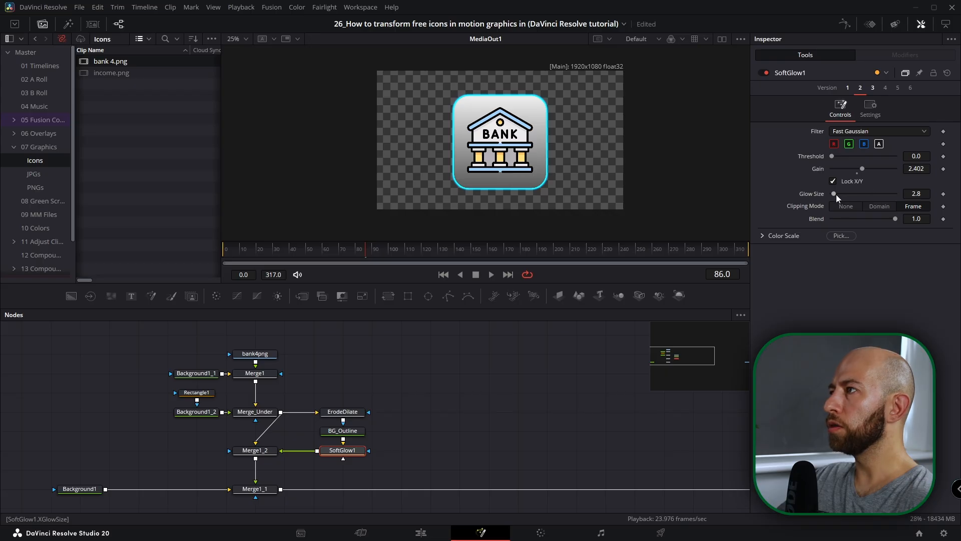
{"action": "left_click_drag", "start_coordinate": [834, 193], "coordinate": [854, 194]}
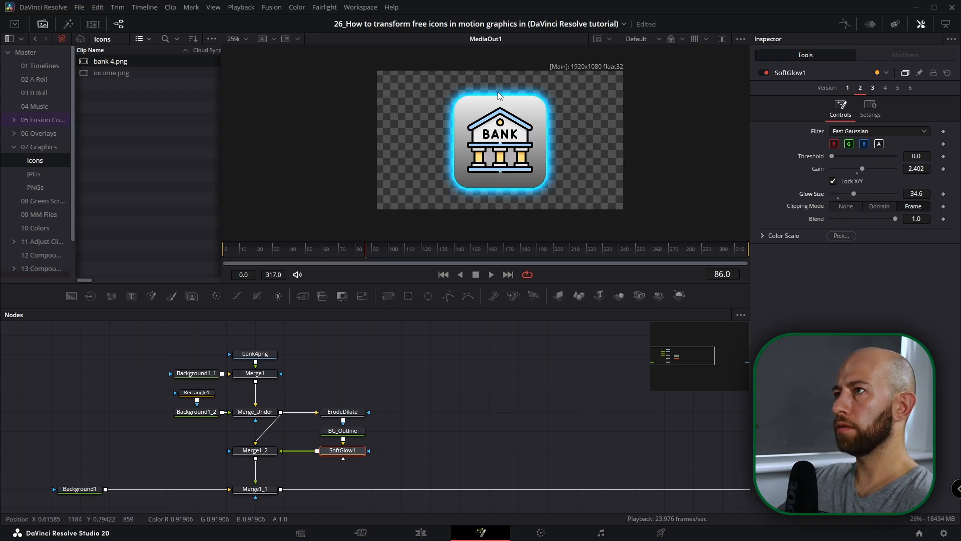
Reset Background1's alpha to 1.0 to get an opaque black backdrop
{"action": "left_click", "coordinate": [79, 489]}
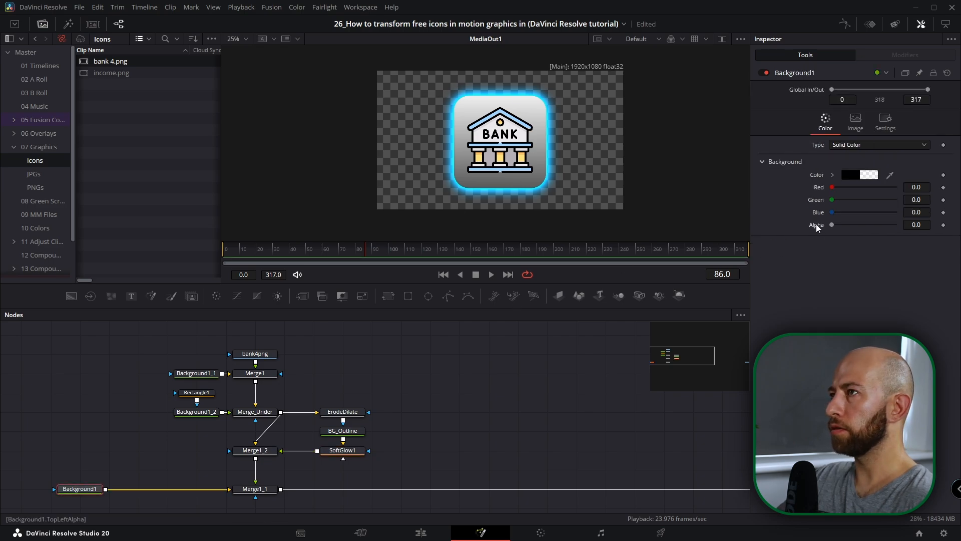
{"action": "double_click", "coordinate": [816, 225]}
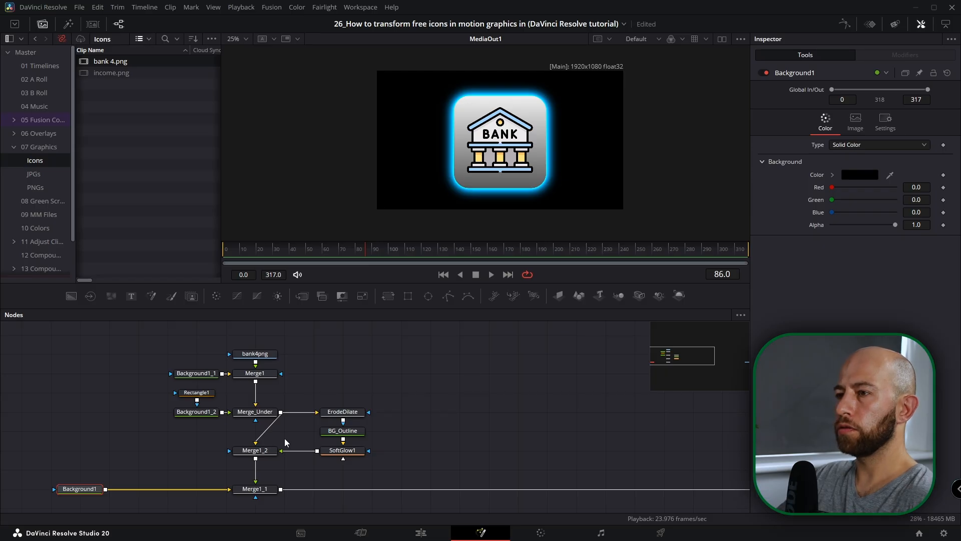
{"action": "left_click", "coordinate": [254, 453]}
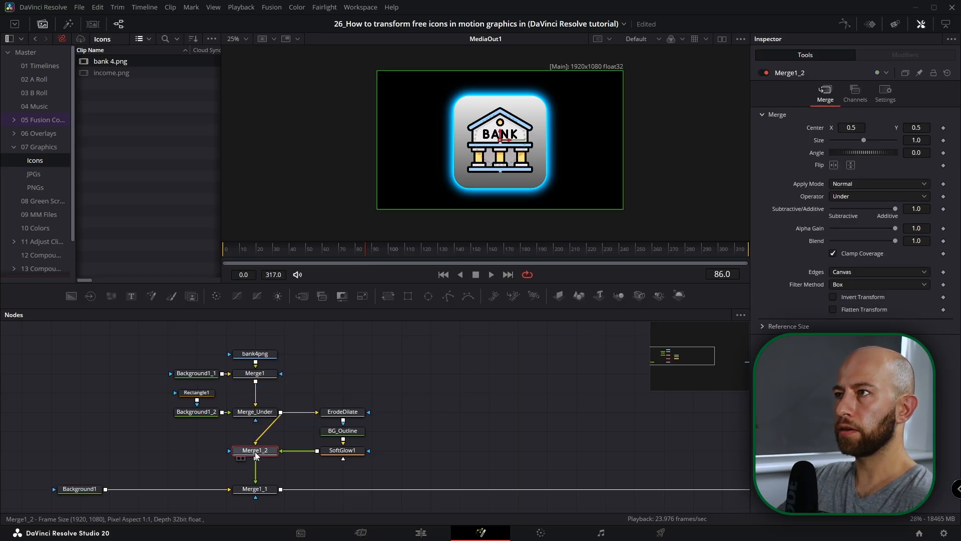
Try a Drop Shadow node directly after bank4png, check its effect on the icon, and remove it
{"action": "left_click_drag", "start_coordinate": [268, 351], "coordinate": [271, 332]}
{"action": "key", "text": "shift+space"}
{"action": "type", "text": "dro"}
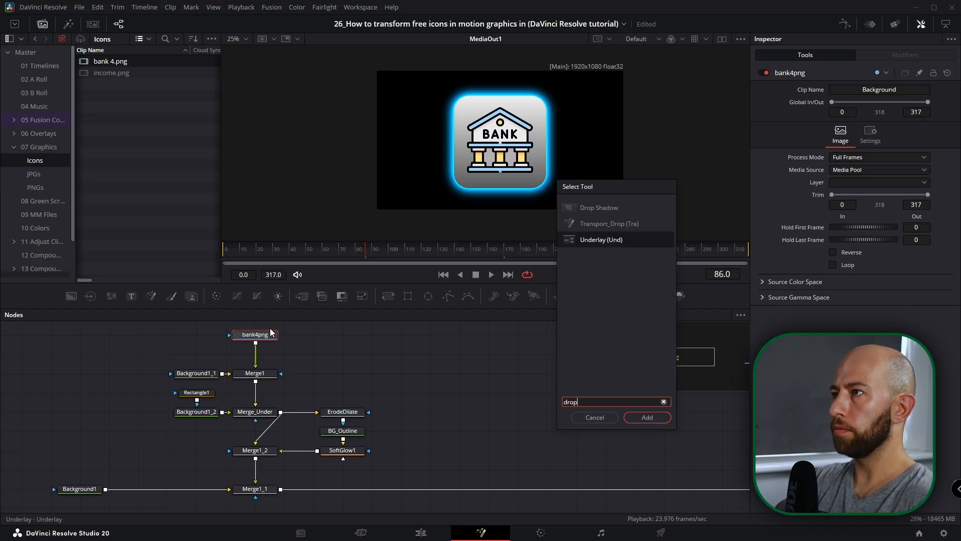
{"action": "type", "text": "p"}
{"action": "key", "text": "Return"}
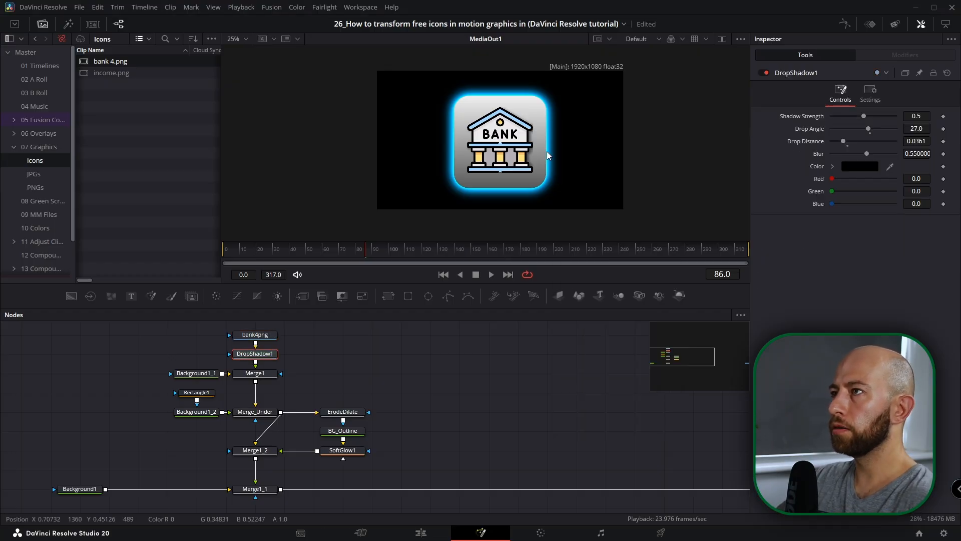
{"action": "scroll", "coordinate": [543, 144], "scroll_direction": "up", "scroll_amount": 3}
{"action": "left_click_drag", "start_coordinate": [266, 354], "coordinate": [287, 402]}
{"action": "left_click_drag", "start_coordinate": [320, 370], "coordinate": [284, 402]}
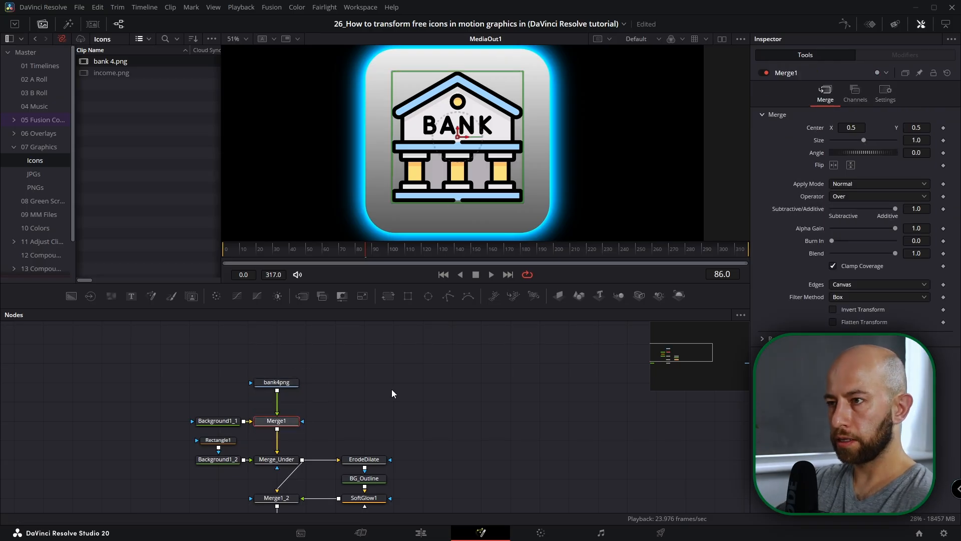
Add a Drop Shadow node between Merge1 and Merge_Under
{"action": "key", "text": "shift+space"}
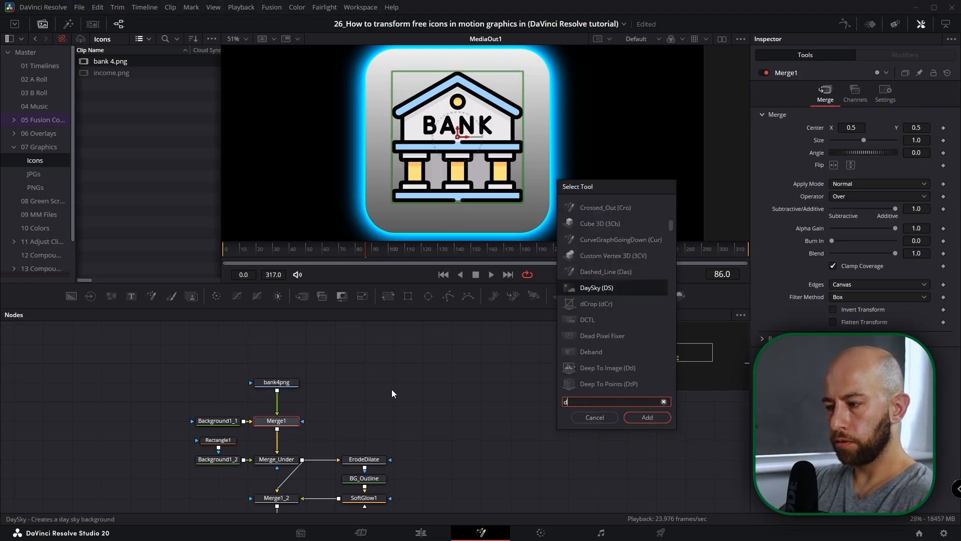
{"action": "key", "text": "Up"}
{"action": "key", "text": "Up"}
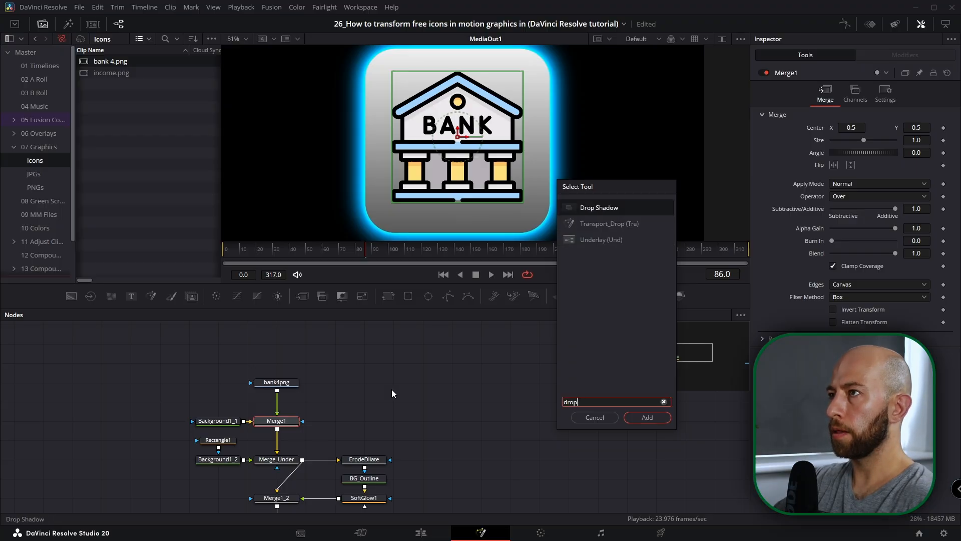
{"action": "key", "text": "Return"}
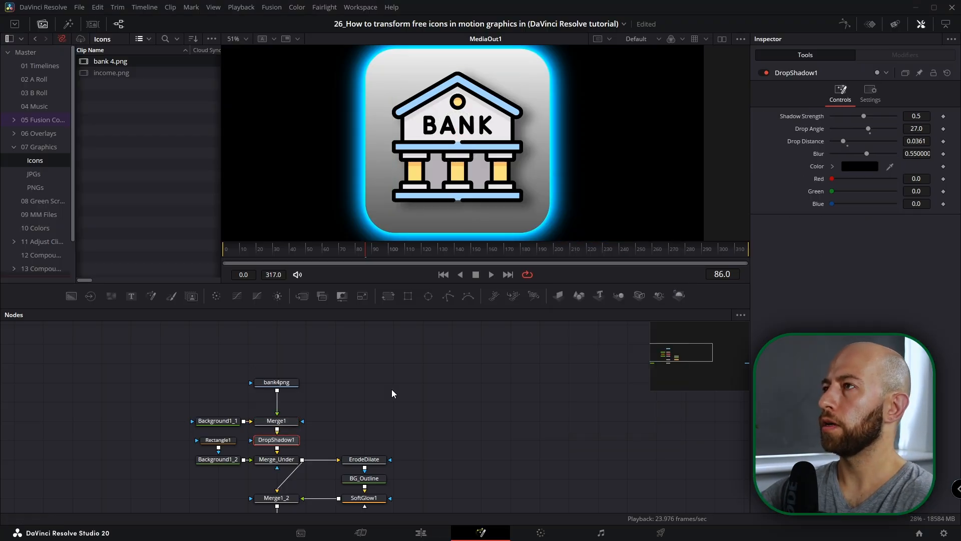
Try a second Drop Shadow node right after bank4png, compare it up close, and delete it
{"action": "left_click", "coordinate": [284, 383]}
{"action": "key", "text": "shift+space"}
{"action": "type", "text": "dro"}
{"action": "key", "text": "Up"}
{"action": "key", "text": "Up"}
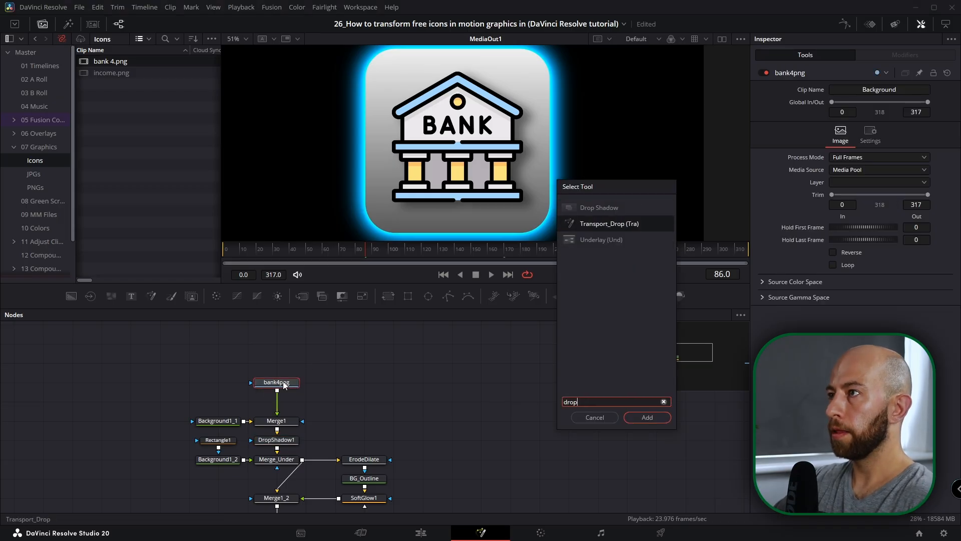
{"action": "key", "text": "Return"}
{"action": "scroll", "coordinate": [532, 110], "scroll_direction": "up", "scroll_amount": 4}
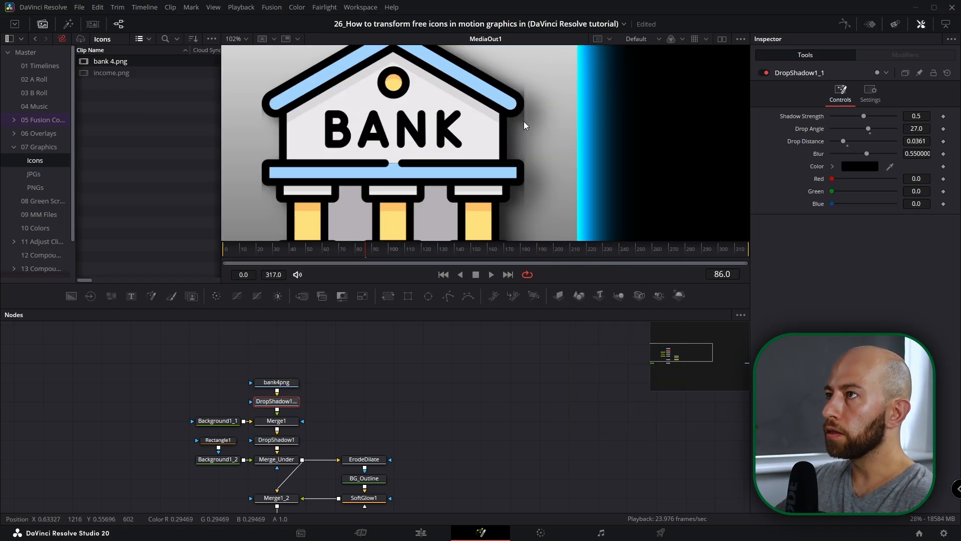
{"action": "scroll", "coordinate": [520, 101], "scroll_direction": "down", "scroll_amount": 2}
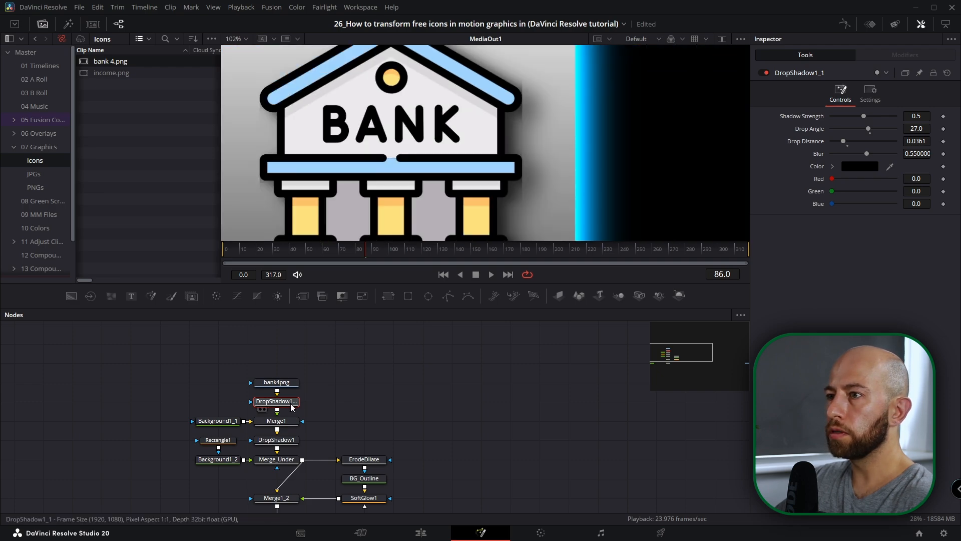
{"action": "key", "text": "Delete"}
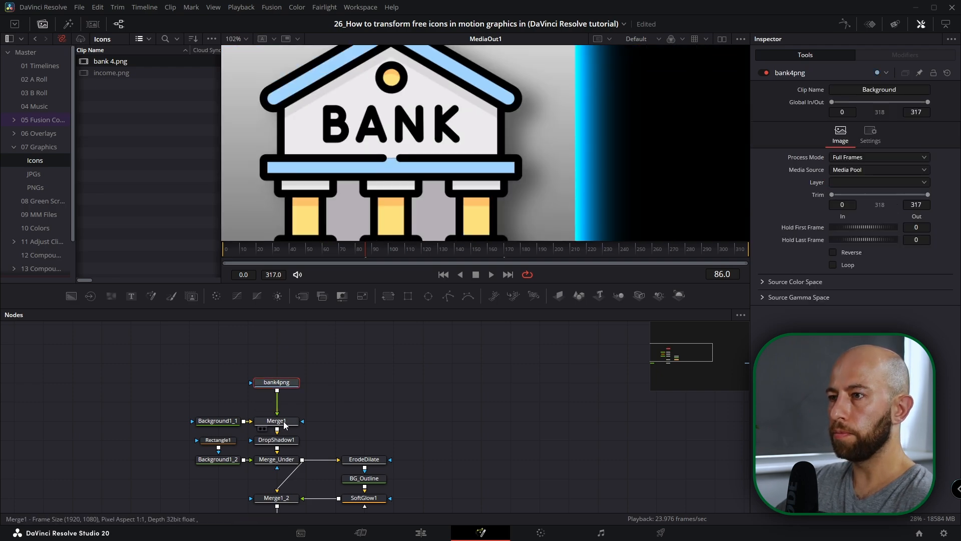
{"action": "left_click", "coordinate": [284, 423]}
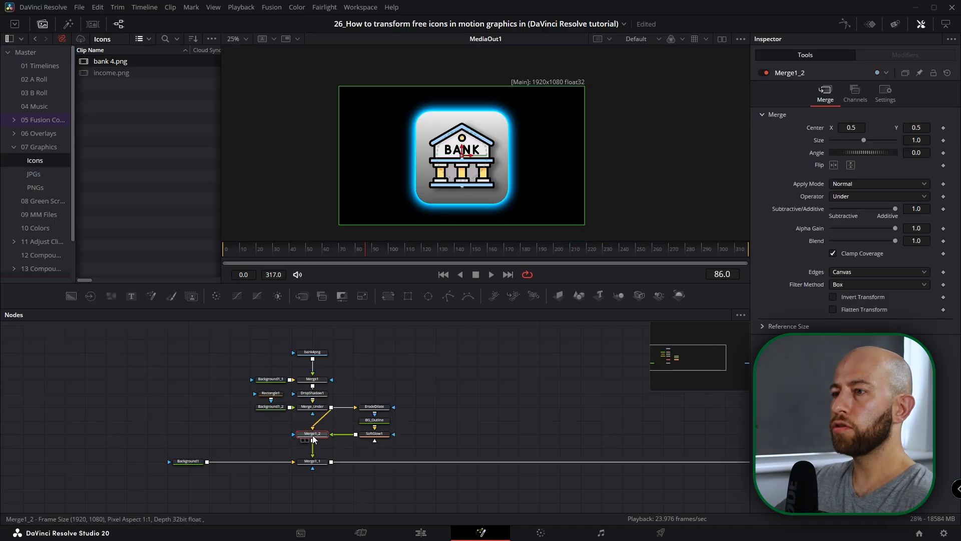
Add a Transform node after Merge1_2, scale the icon to 0.368 and move its center to about X 0.186, Y 0.413
{"action": "left_click", "coordinate": [389, 295]}
{"action": "left_click_drag", "start_coordinate": [917, 163], "coordinate": [420, 159]}
{"action": "left_click_drag", "start_coordinate": [919, 165], "coordinate": [505, 169]}
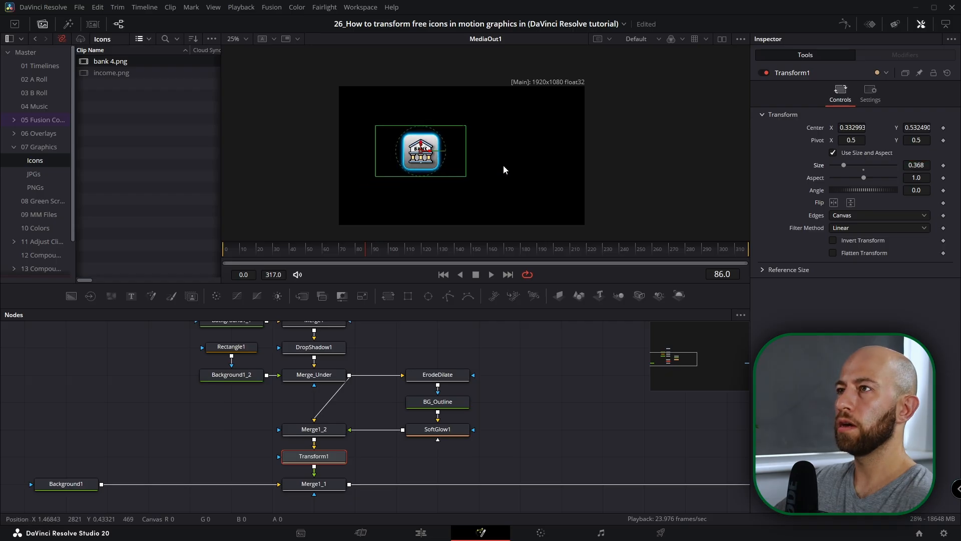
{"action": "left_click_drag", "start_coordinate": [420, 156], "coordinate": [385, 170]}
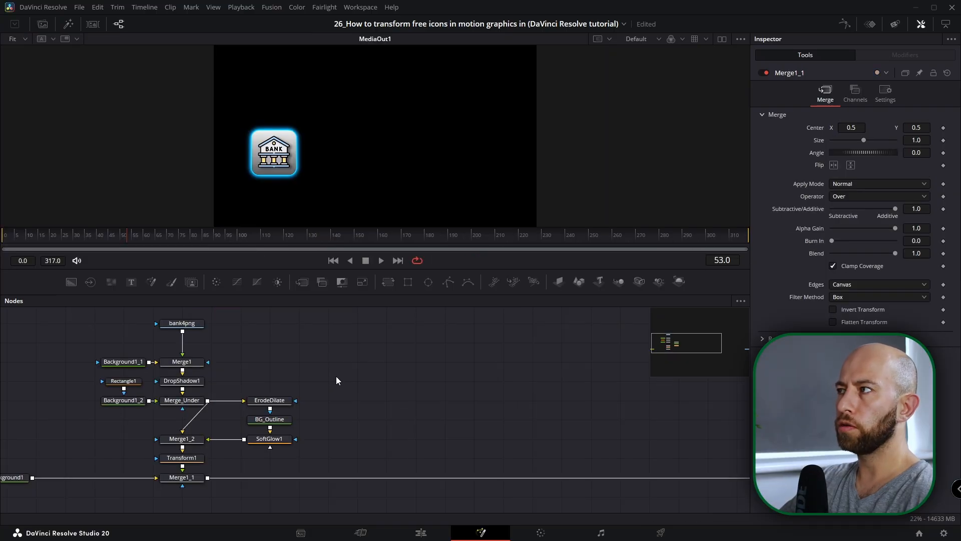
Delete the ErodeDilate, BG_Outline, SoftGlow1 and Merge1_2 nodes, and move Transform1 up closer to Merge_Under
{"action": "left_click_drag", "start_coordinate": [336, 377], "coordinate": [254, 453]}
{"action": "key", "text": "Delete"}
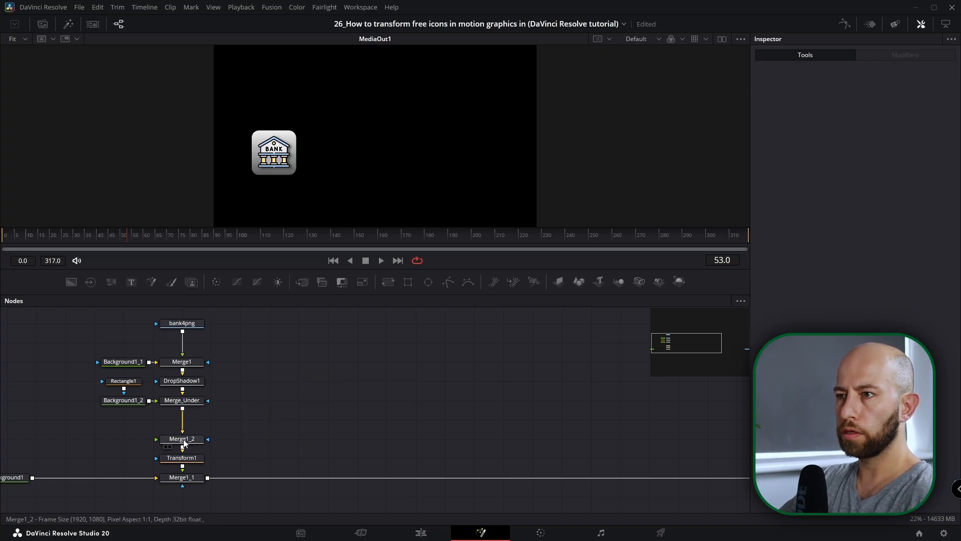
{"action": "left_click", "coordinate": [183, 439]}
{"action": "key", "text": "Delete"}
{"action": "left_click_drag", "start_coordinate": [188, 453], "coordinate": [288, 450]}
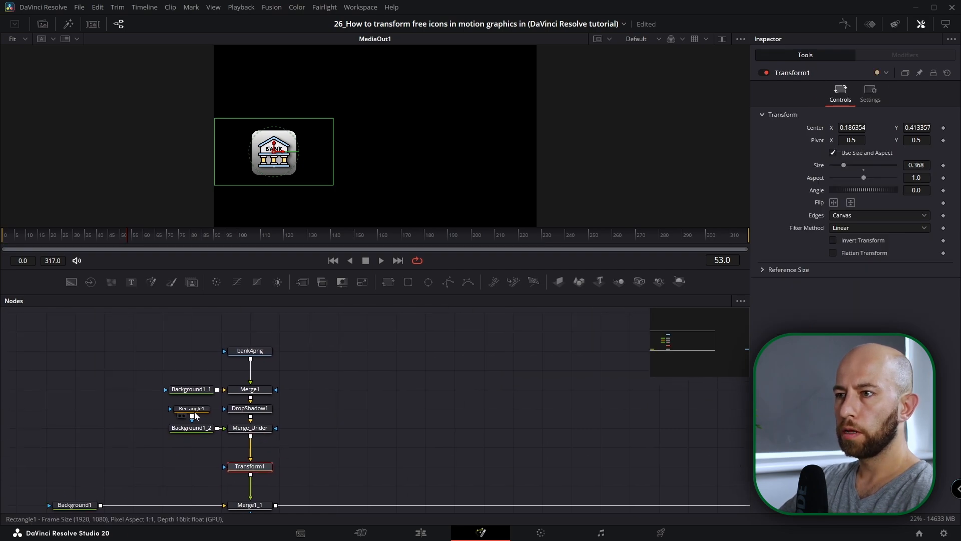
Remove the expression from the Height of the Rectangle1 mask
{"action": "left_click", "coordinate": [184, 408]}
{"action": "right_click", "coordinate": [832, 262]}
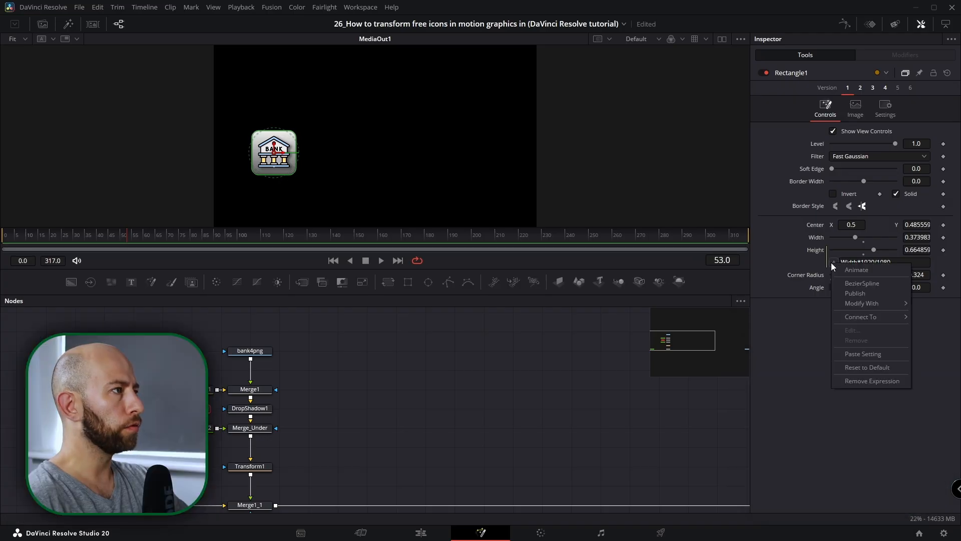
{"action": "left_click", "coordinate": [853, 382]}
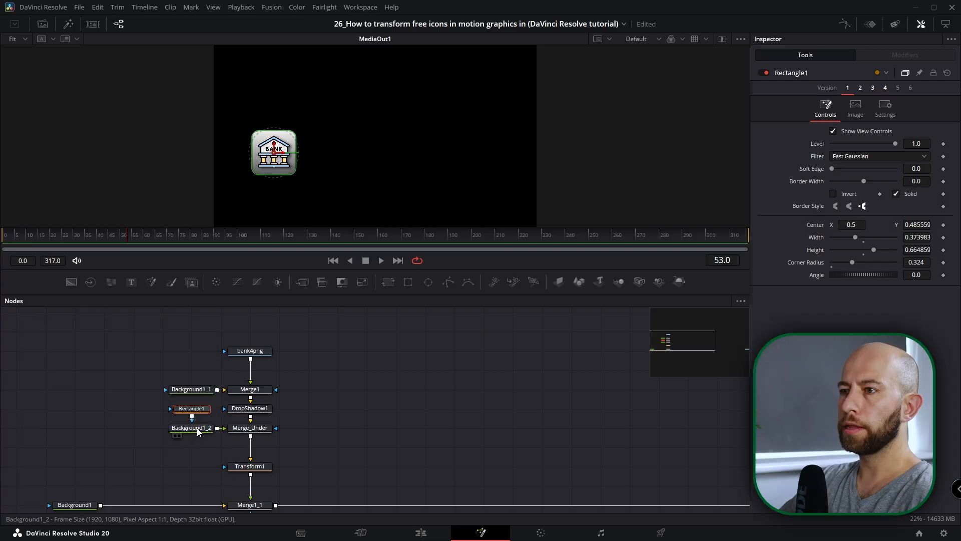
Switch Background1_2 from gradient to a fully opaque solid color in sky blue (red 0, green 0.667, blue 1)
{"action": "left_click", "coordinate": [197, 429]}
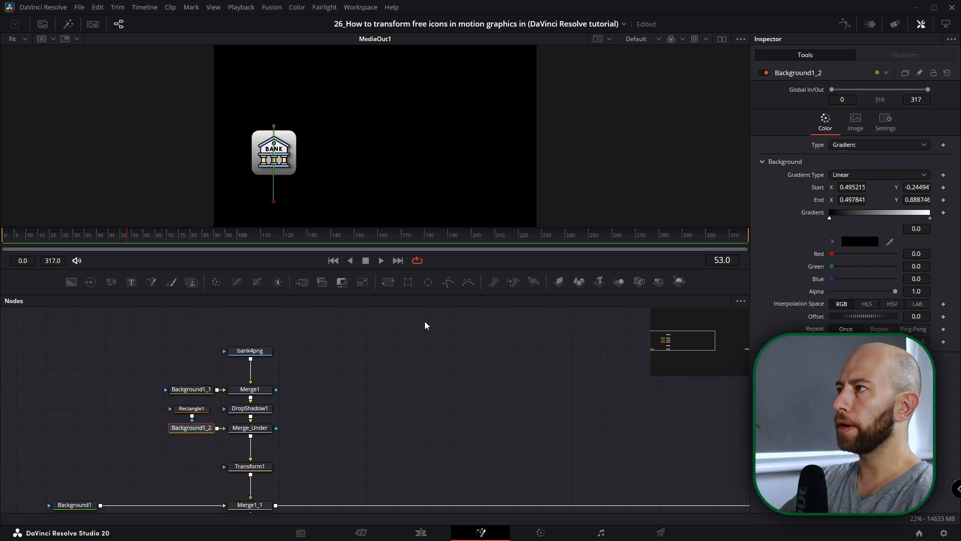
{"action": "double_click", "coordinate": [818, 146]}
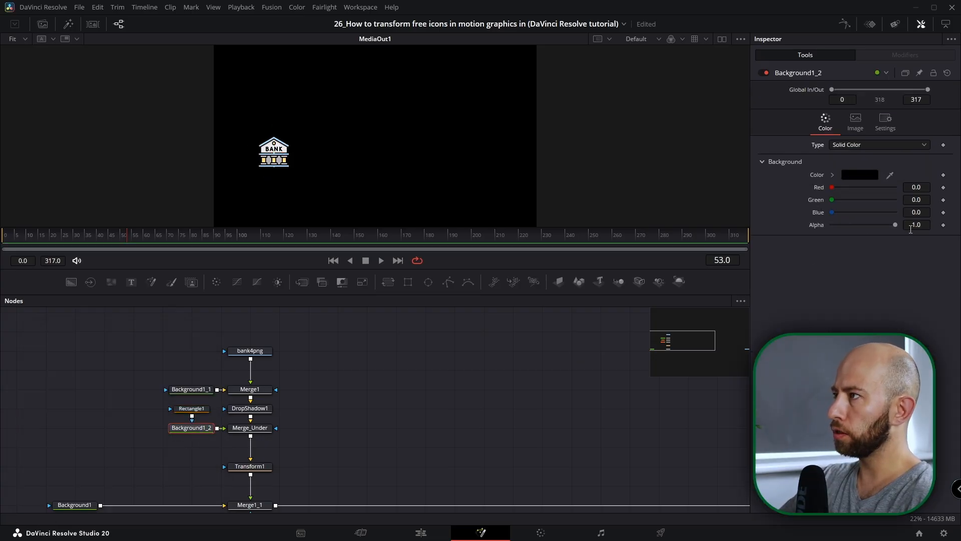
{"action": "left_click_drag", "start_coordinate": [895, 225], "coordinate": [779, 219]}
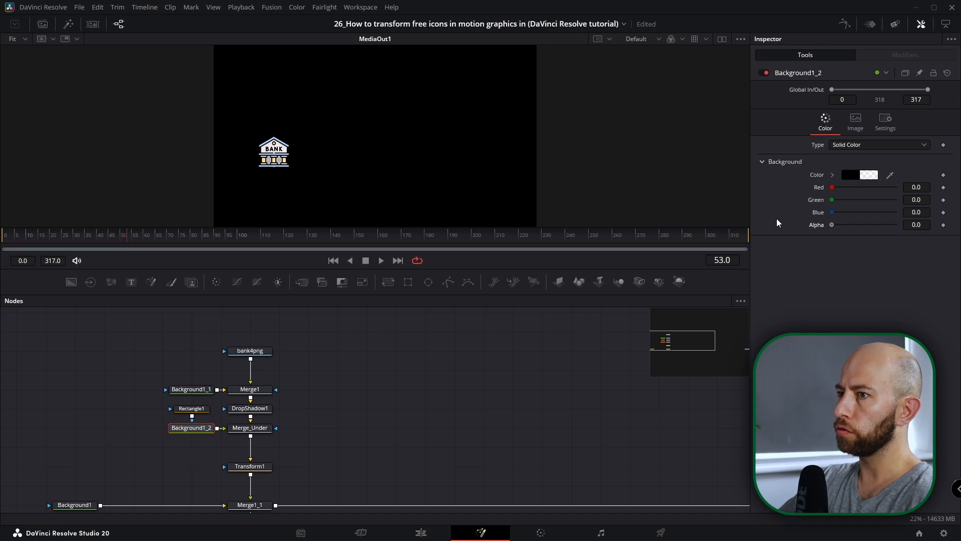
{"action": "double_click", "coordinate": [833, 226]}
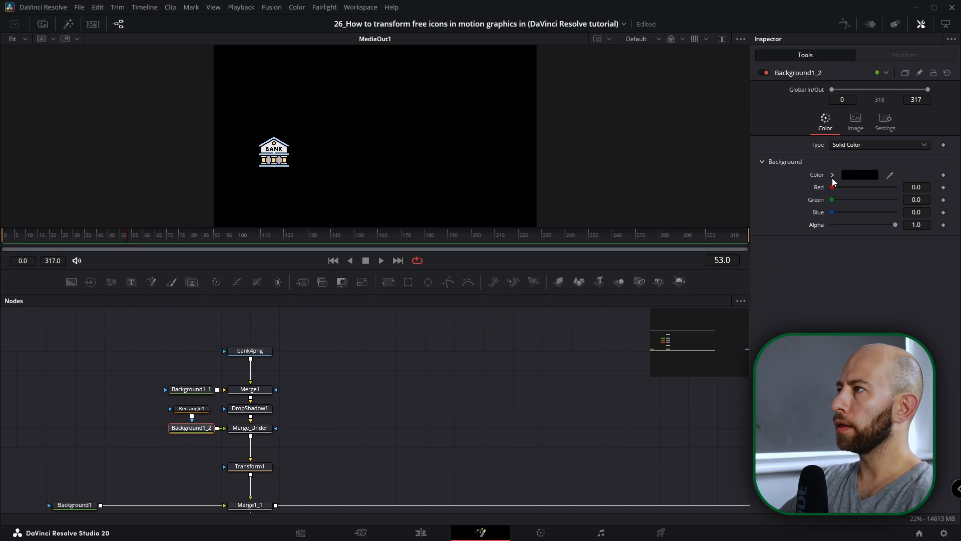
{"action": "left_click", "coordinate": [850, 176]}
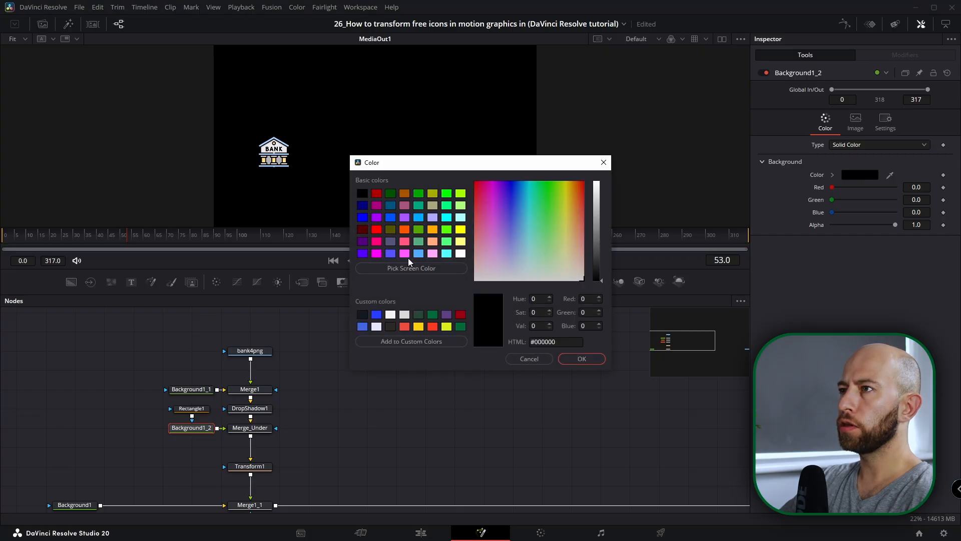
{"action": "double_click", "coordinate": [419, 218]}
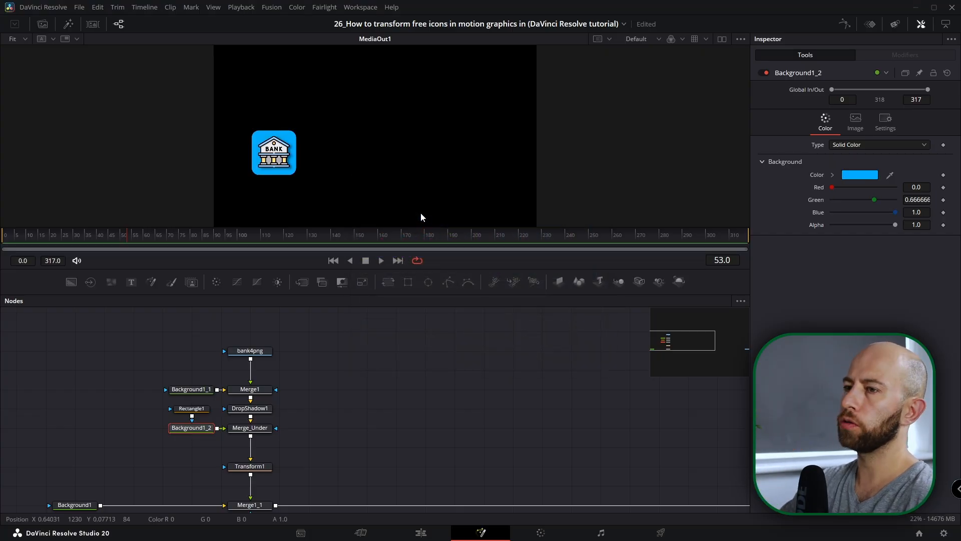
Place Rectangle1 beside Background1_2 and turn it into an outline: Solid off, border width 0.0033, flat caps, view controls hidden
{"action": "left_click", "coordinate": [193, 408]}
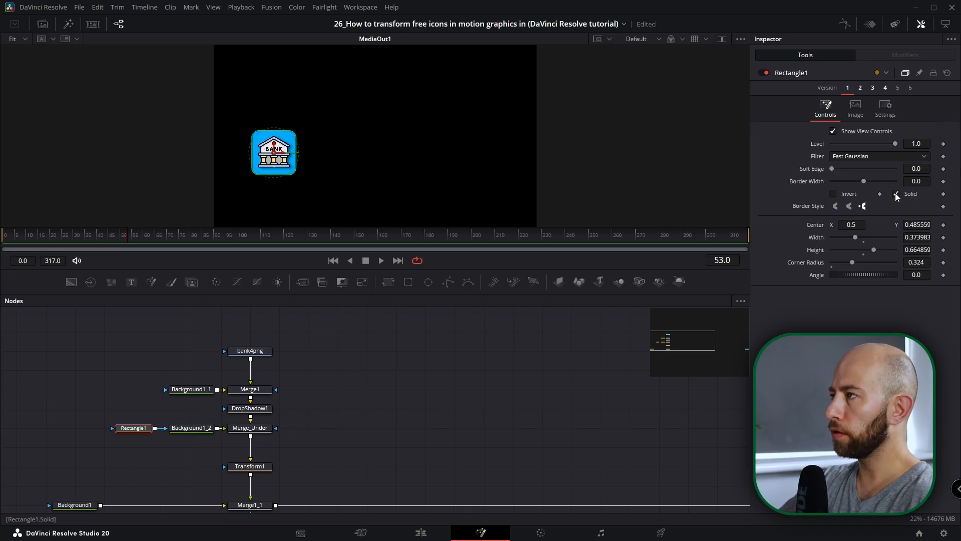
{"action": "left_click", "coordinate": [896, 194]}
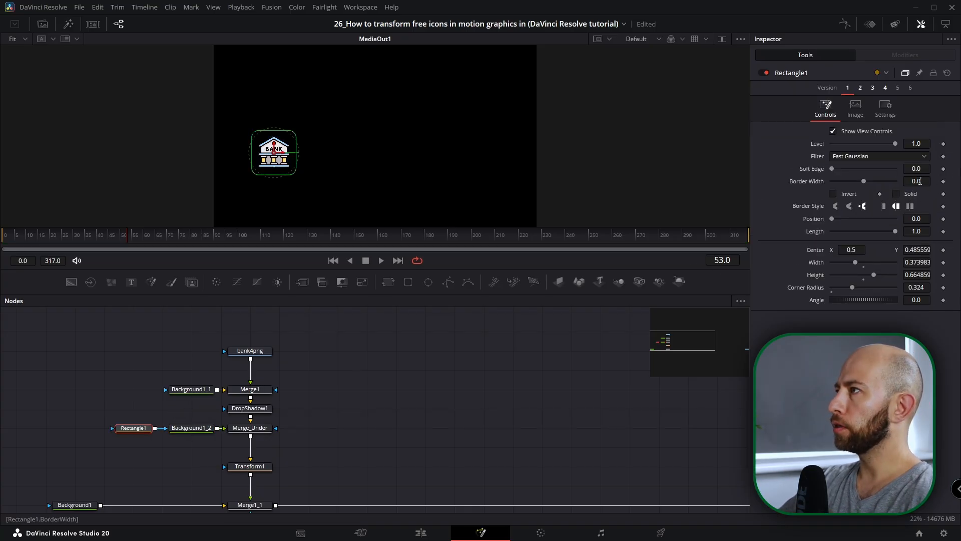
{"action": "left_click_drag", "start_coordinate": [916, 181], "coordinate": [919, 182]}
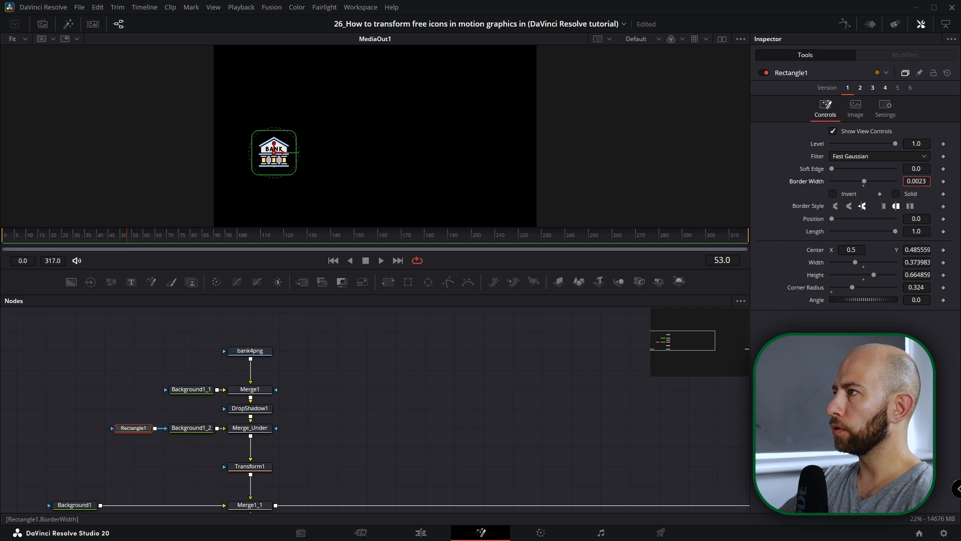
{"action": "left_click", "coordinate": [885, 207]}
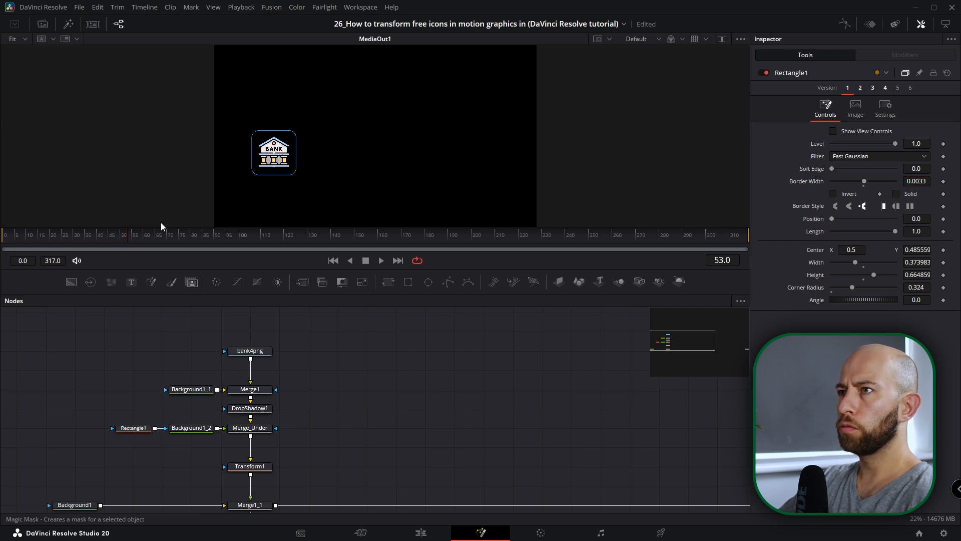
Reset Transform1's center to 0.5, 0.5 and its size to 1.0
{"action": "left_click", "coordinate": [260, 466]}
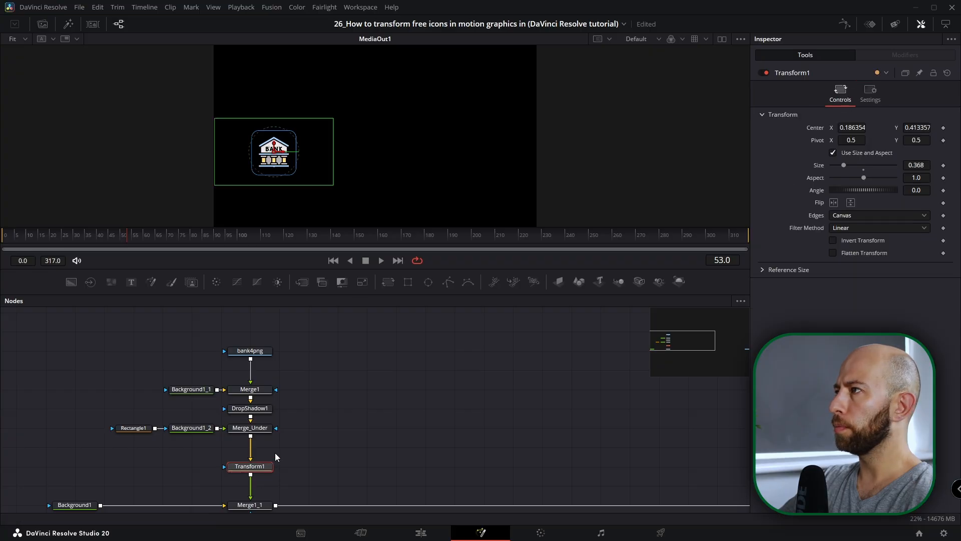
{"action": "double_click", "coordinate": [820, 127]}
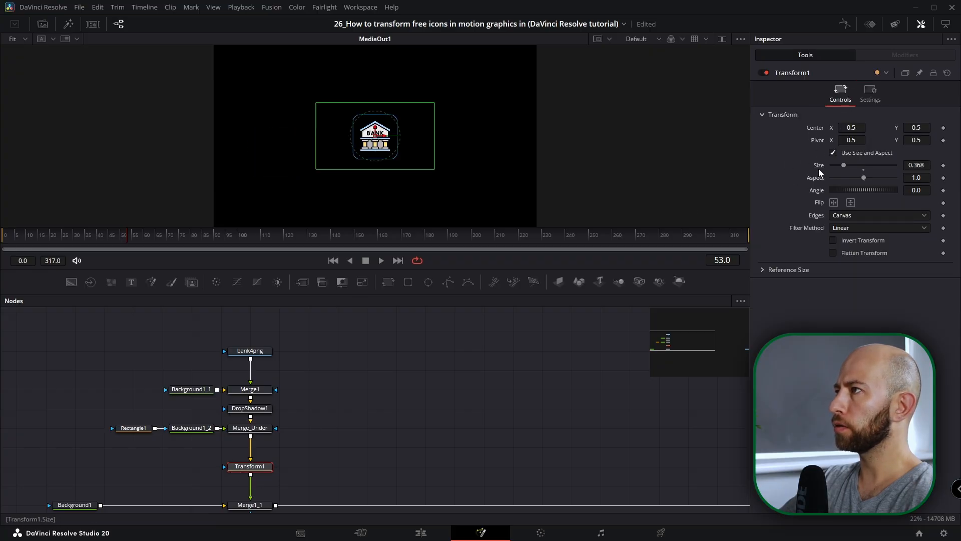
{"action": "double_click", "coordinate": [818, 165]}
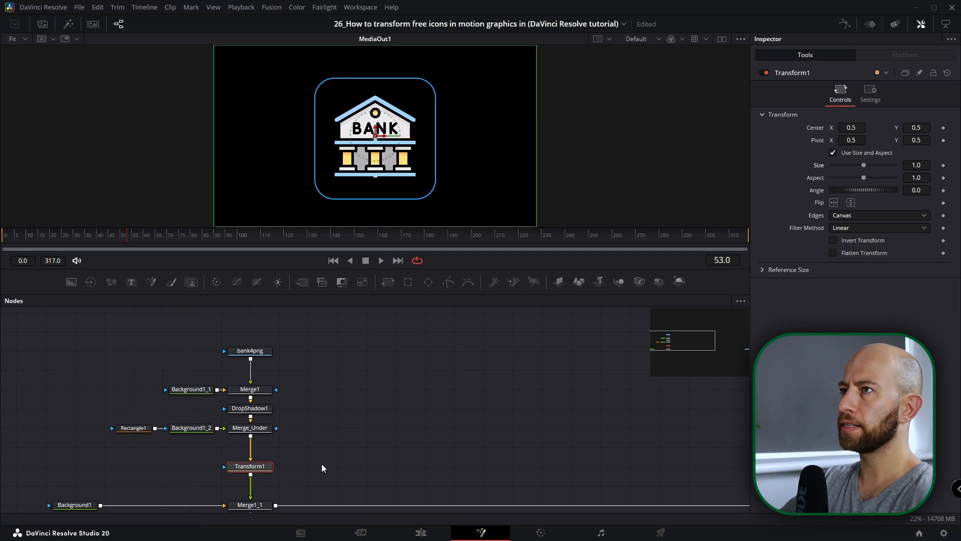
Copy the Rectangle1 mask and paste it as an instance beside Merge1
{"action": "left_click", "coordinate": [143, 435]}
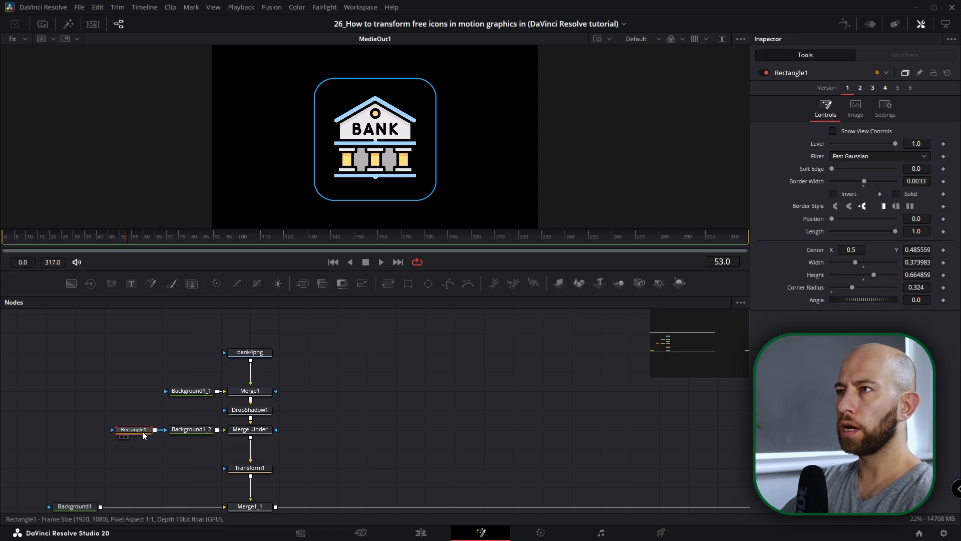
{"action": "key", "text": "ctrl+c"}
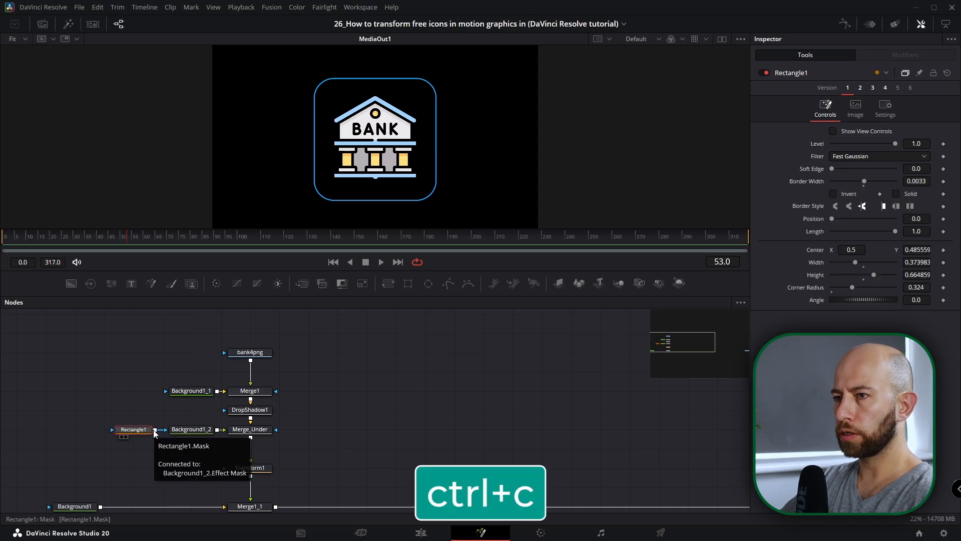
{"action": "left_click", "coordinate": [317, 395]}
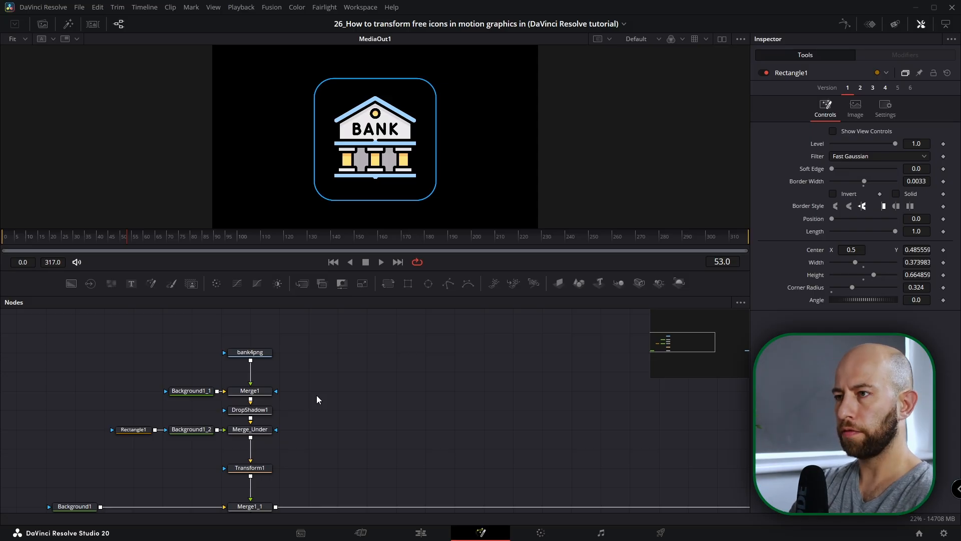
{"action": "key", "text": "ctrl+shift+v"}
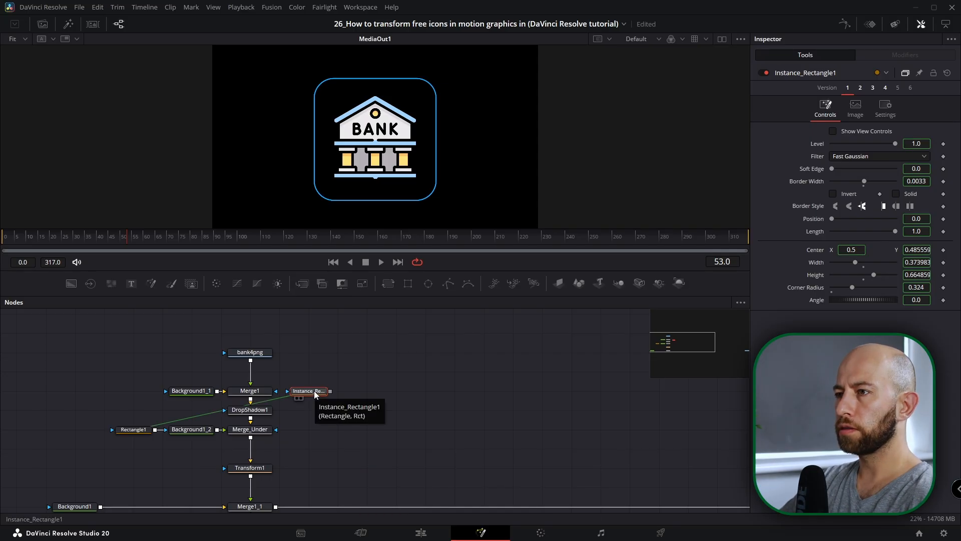
Deinstance the Solid option on Instance_Rectangle1, enable it there, and connect the node as Merge1's effect mask
{"action": "right_click", "coordinate": [905, 198]}
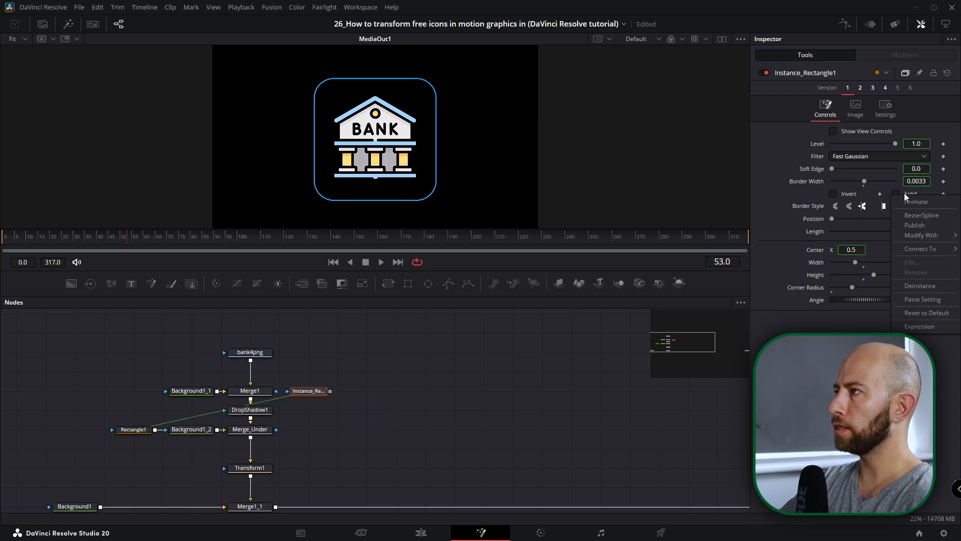
{"action": "left_click", "coordinate": [909, 287]}
{"action": "left_click", "coordinate": [896, 195]}
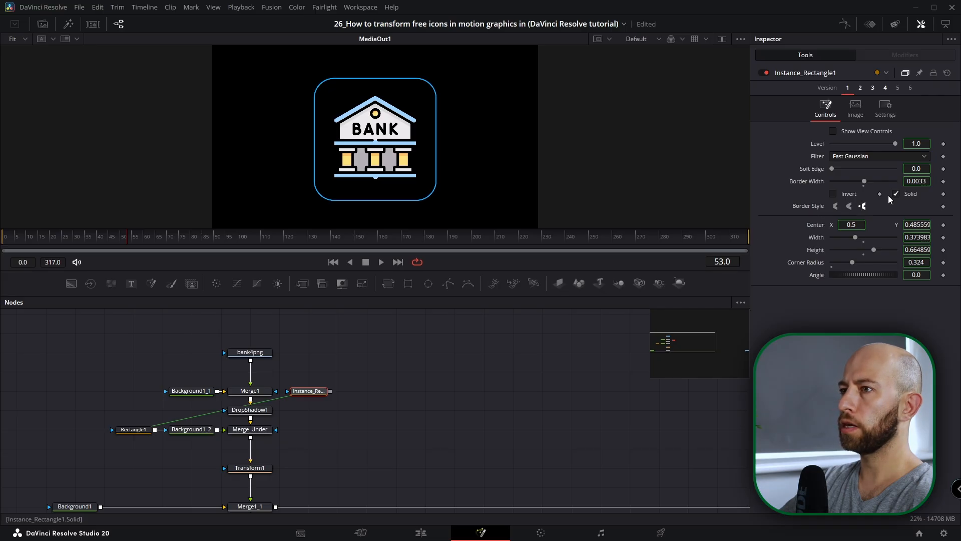
{"action": "left_click_drag", "start_coordinate": [332, 394], "coordinate": [273, 394]}
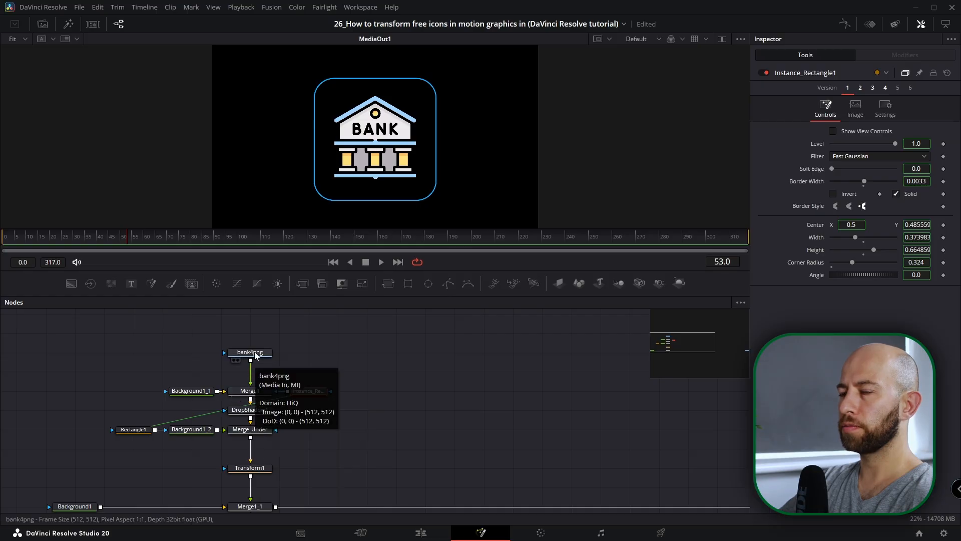
Shrink the linked rectangles' height to about 0.286 and reset Merge_Under's operator to Over
{"action": "left_click_drag", "start_coordinate": [917, 250], "coordinate": [729, 250]}
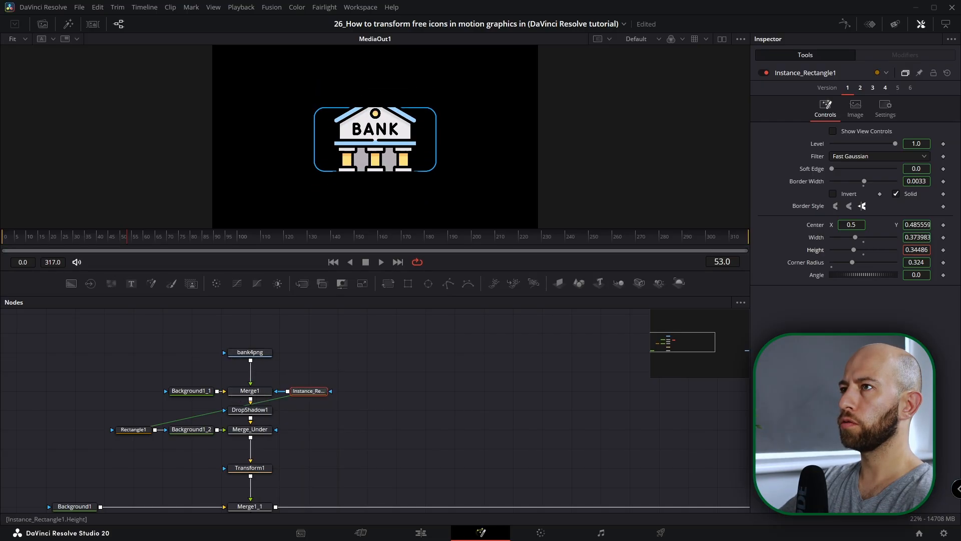
{"action": "scroll", "coordinate": [440, 147], "scroll_direction": "up", "scroll_amount": 5}
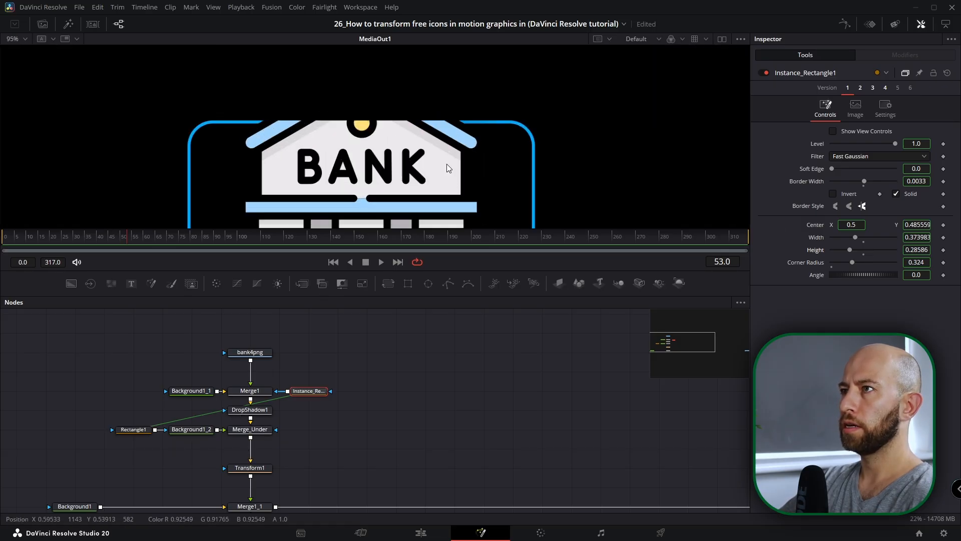
{"action": "left_click", "coordinate": [260, 433]}
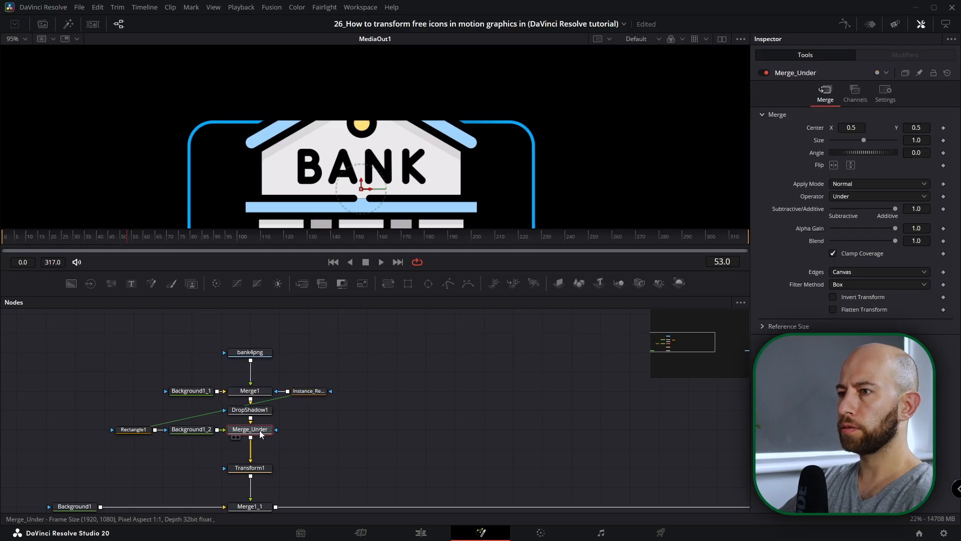
{"action": "double_click", "coordinate": [815, 200]}
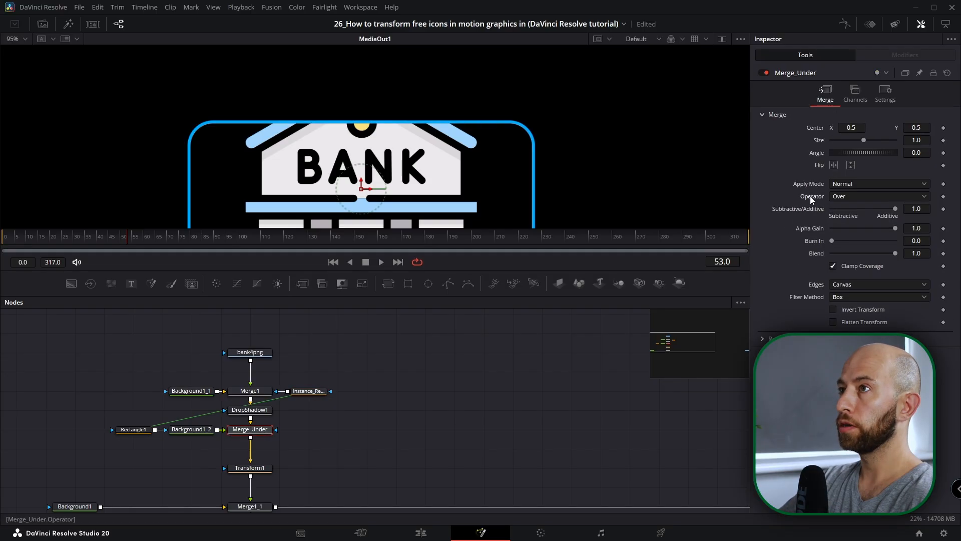
Raise the linked rectangles' height to about 0.615 through Instance_Rectangle1
{"action": "scroll", "coordinate": [386, 156], "scroll_direction": "down", "scroll_amount": 5}
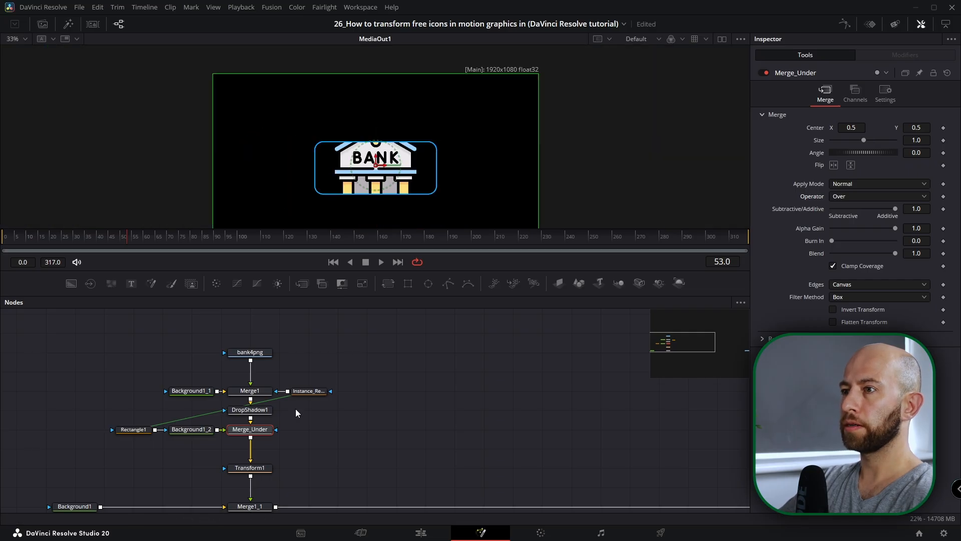
{"action": "left_click", "coordinate": [308, 392]}
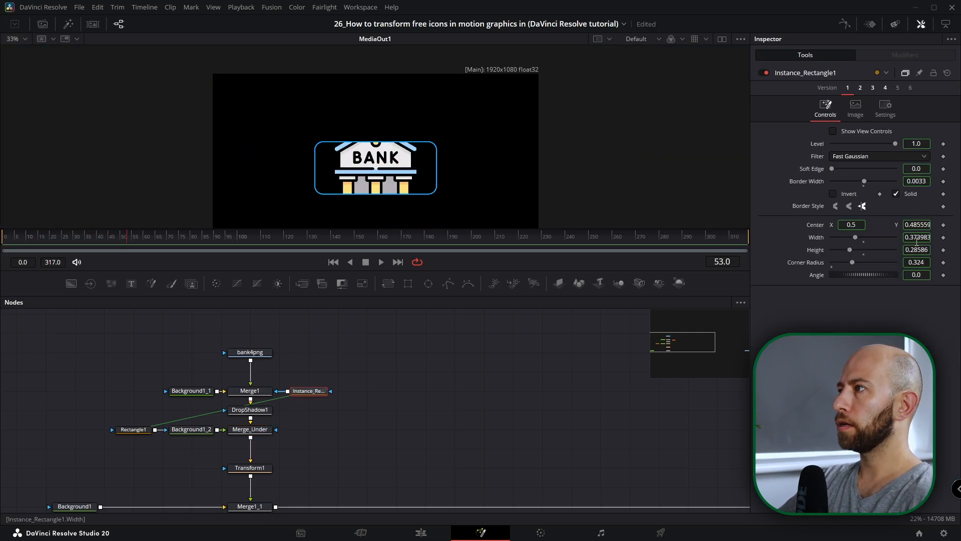
{"action": "left_click_drag", "start_coordinate": [915, 251], "coordinate": [955, 251]}
Scale Transform1 to 0.543, show the viewer guides, and move the icon horizontally to the inner guide on the left of the frame
{"action": "scroll", "coordinate": [455, 139], "scroll_direction": "down", "scroll_amount": 2}
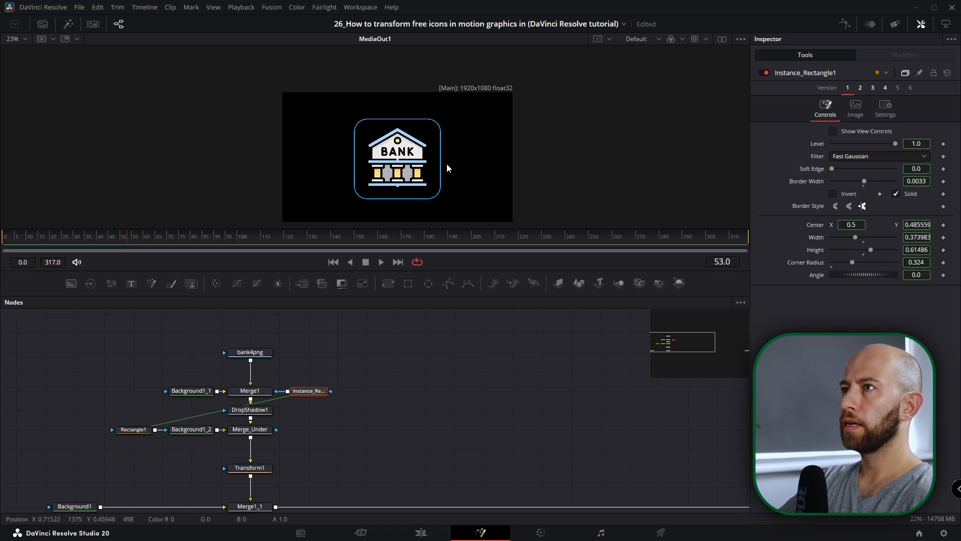
{"action": "left_click_drag", "start_coordinate": [447, 167], "coordinate": [467, 126]}
{"action": "left_click", "coordinate": [260, 470]}
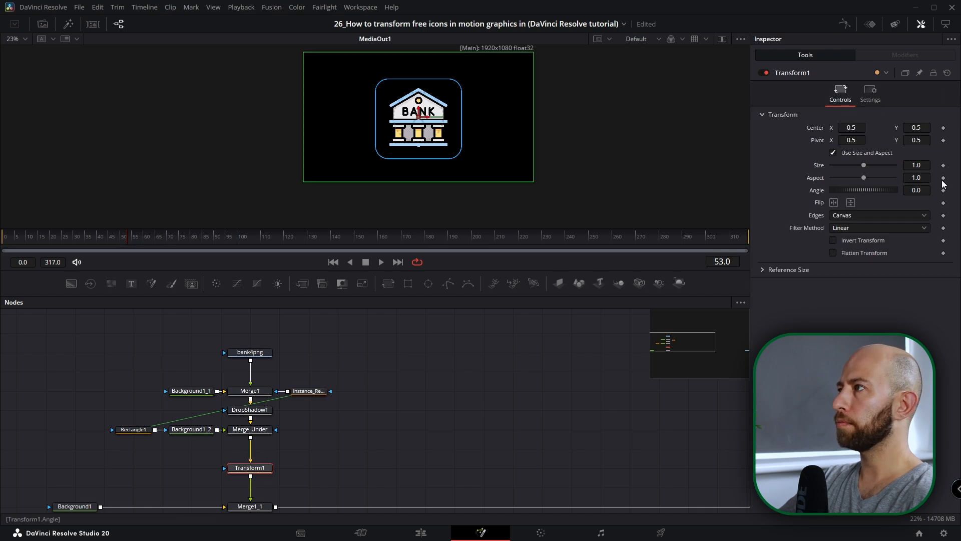
{"action": "left_click_drag", "start_coordinate": [919, 164], "coordinate": [889, 163]}
{"action": "key", "text": "ctrl+g"}
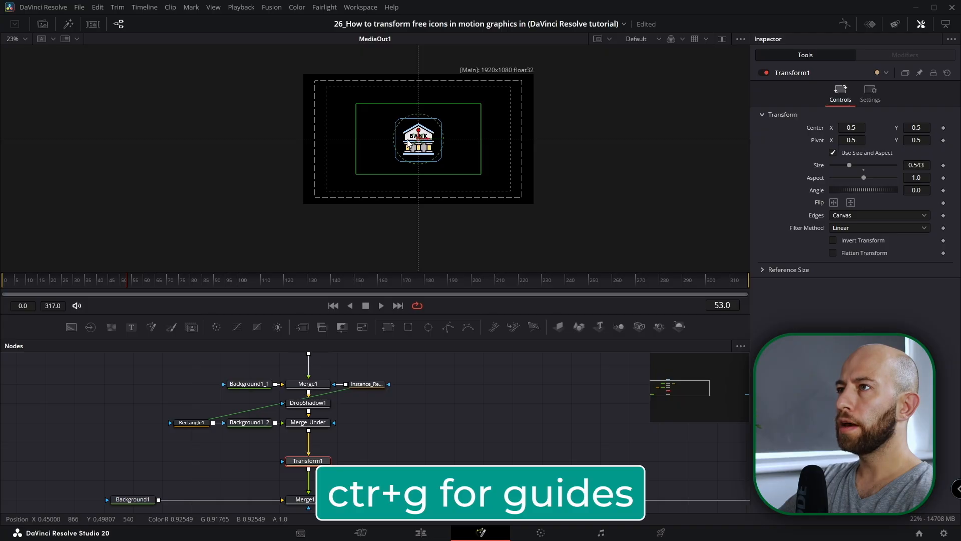
{"action": "left_click_drag", "start_coordinate": [425, 144], "coordinate": [360, 147]}
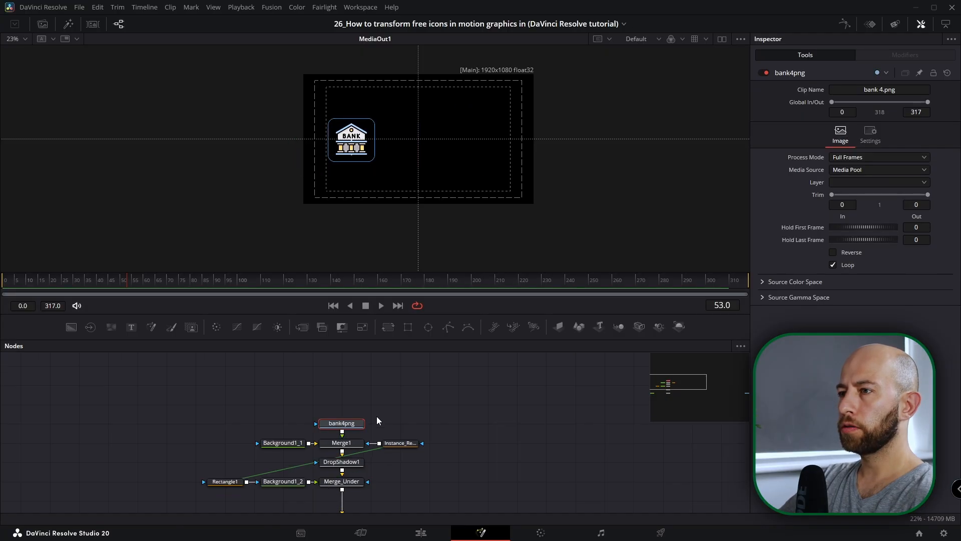
Move bank4png, Merge1 and their inputs up, and merge a new Background node in between Merge1 and DropShadow1
{"action": "left_click_drag", "start_coordinate": [413, 394], "coordinate": [294, 426]}
{"action": "left_click", "coordinate": [294, 425]}
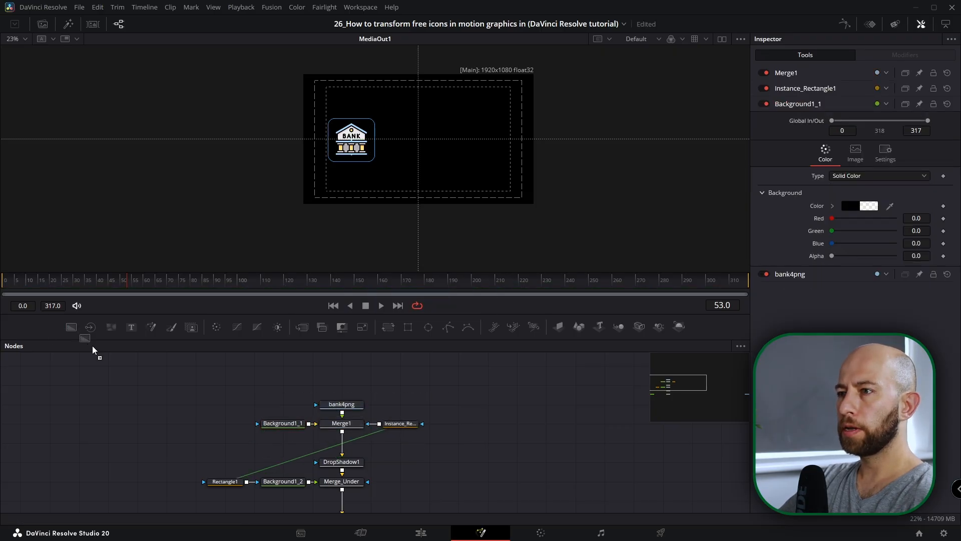
{"action": "left_click_drag", "start_coordinate": [271, 443], "coordinate": [342, 433]}
Make Background1_3 fully opaque and set its color to white
{"action": "left_click", "coordinate": [283, 443]}
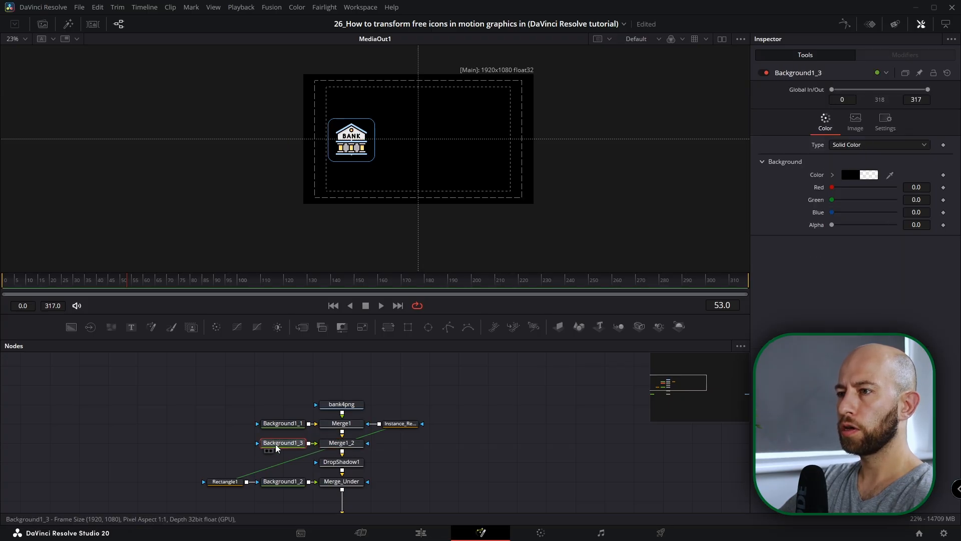
{"action": "double_click", "coordinate": [816, 226]}
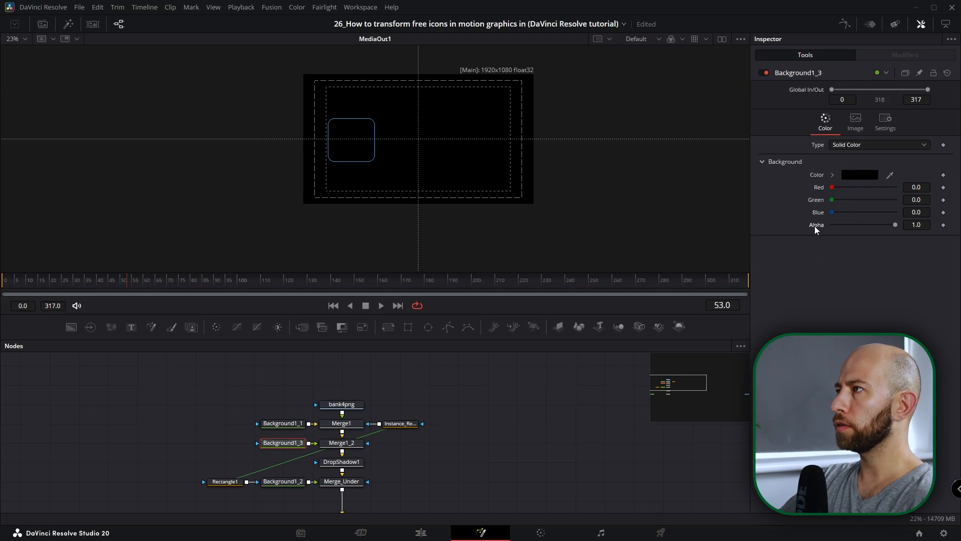
{"action": "left_click", "coordinate": [832, 176]}
{"action": "left_click_drag", "start_coordinate": [839, 212], "coordinate": [830, 184]}
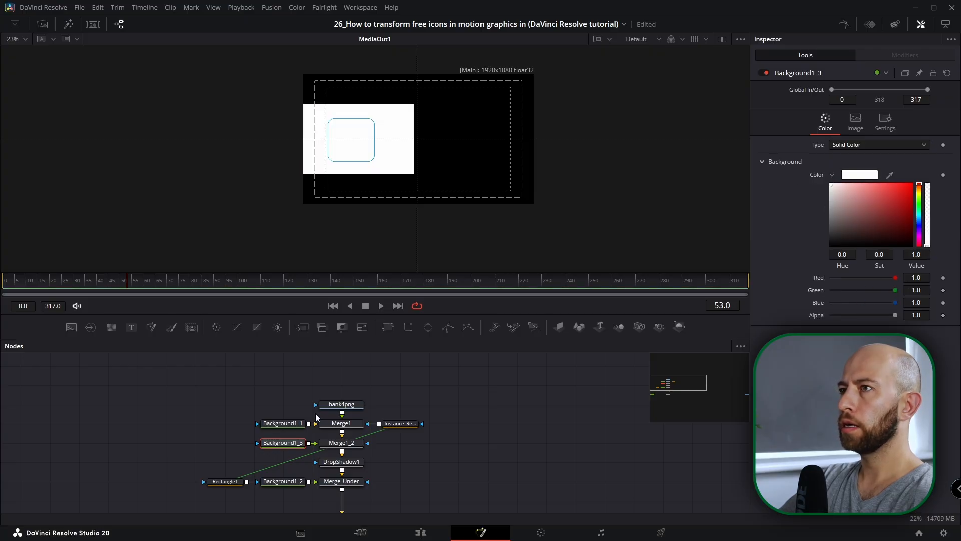
Set the operator of Merge1_2 to Under so the white background sits behind the bank icon
{"action": "left_click", "coordinate": [343, 447]}
{"action": "left_click", "coordinate": [848, 199]}
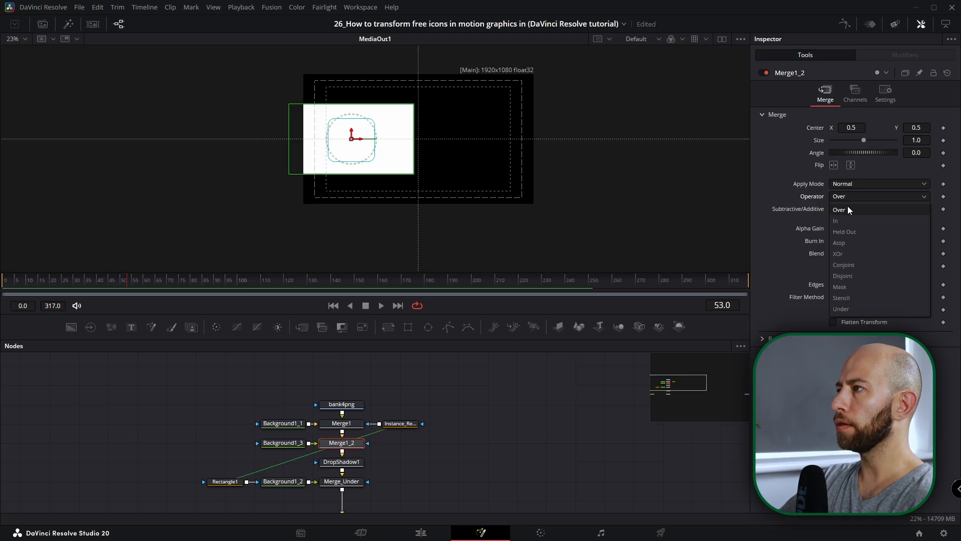
{"action": "left_click", "coordinate": [847, 311]}
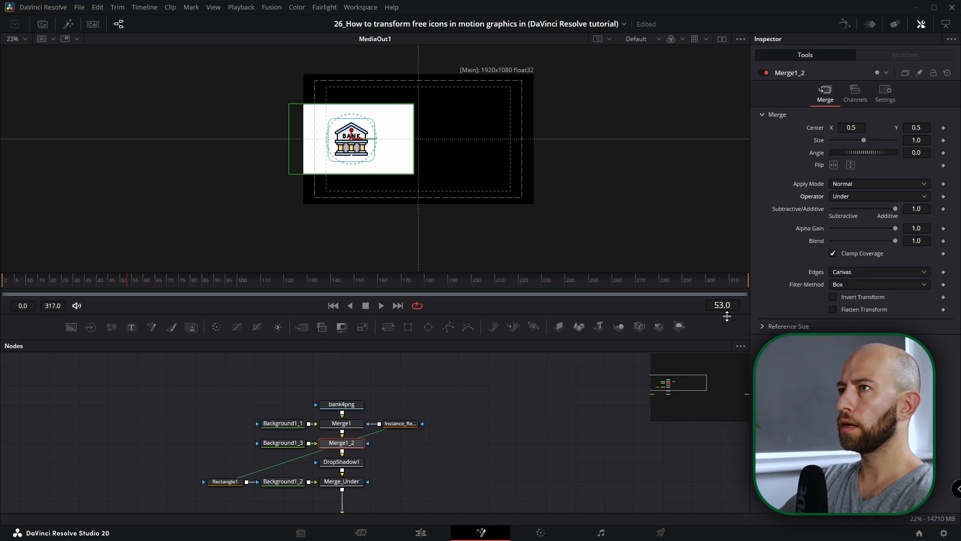
Mask Background1_3 with an Ellipse node, place the ellipse beside it, and realign Background1_1 with Merge1
{"action": "left_click", "coordinate": [292, 443]}
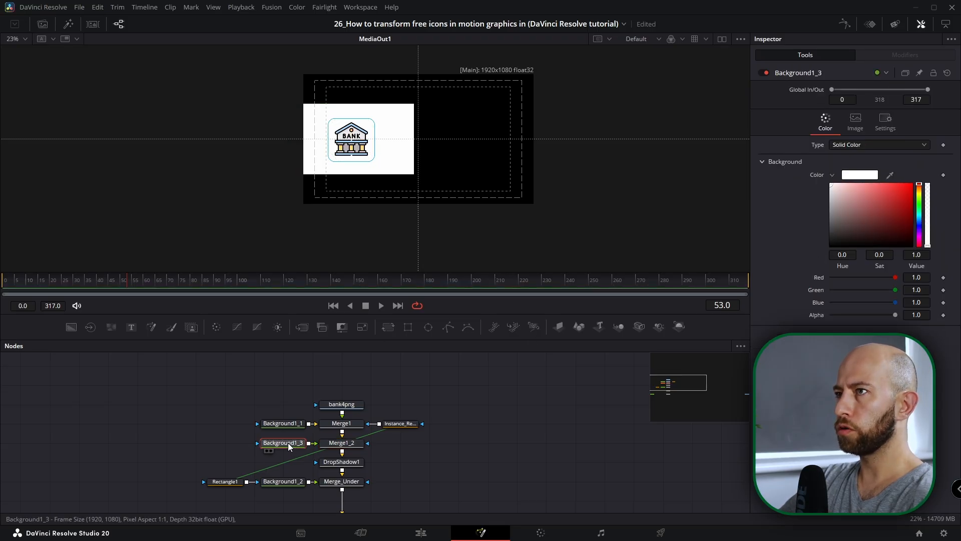
{"action": "left_click", "coordinate": [428, 328]}
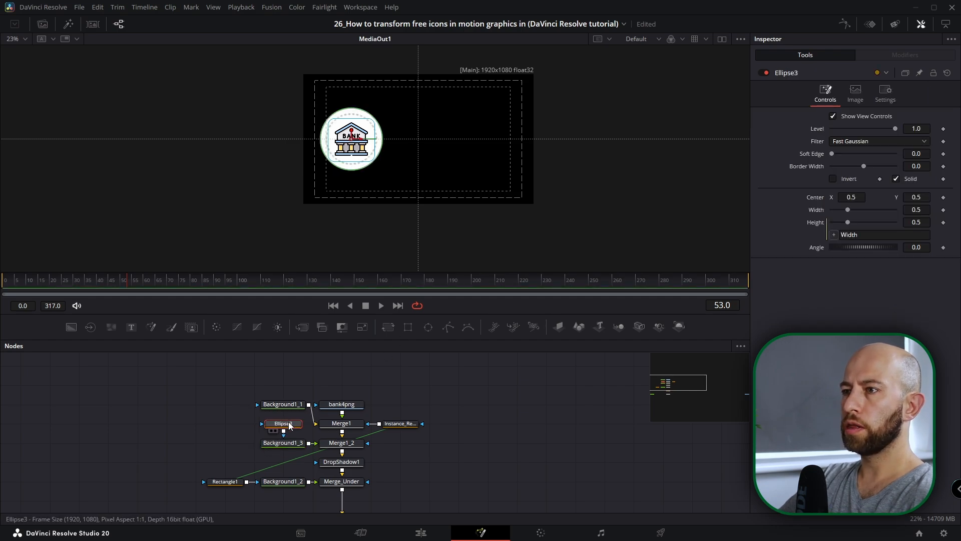
{"action": "left_click_drag", "start_coordinate": [285, 426], "coordinate": [227, 444]}
{"action": "left_click_drag", "start_coordinate": [282, 404], "coordinate": [283, 423]}
{"action": "left_click", "coordinate": [226, 444]}
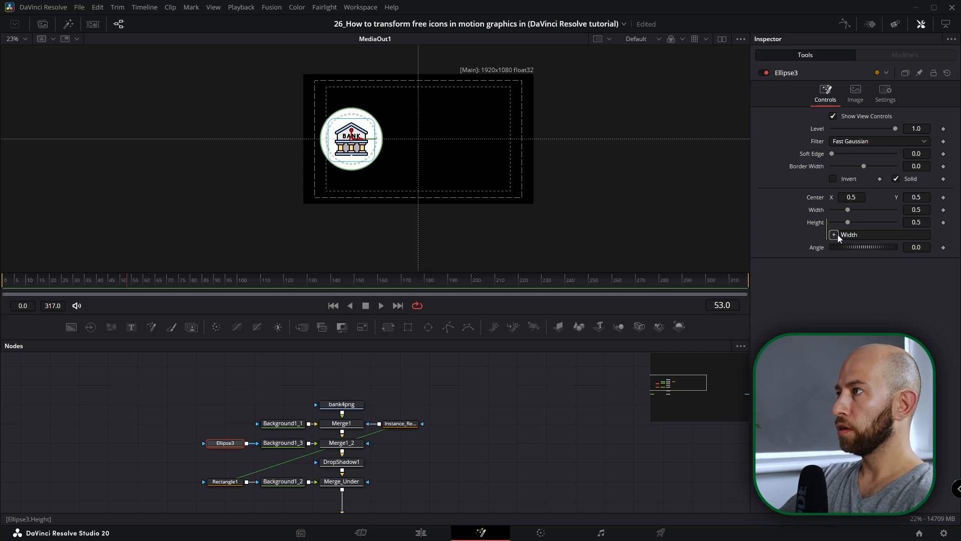
Re-enter the expression linking Ellipse3's height to its width
{"action": "right_click", "coordinate": [818, 226]}
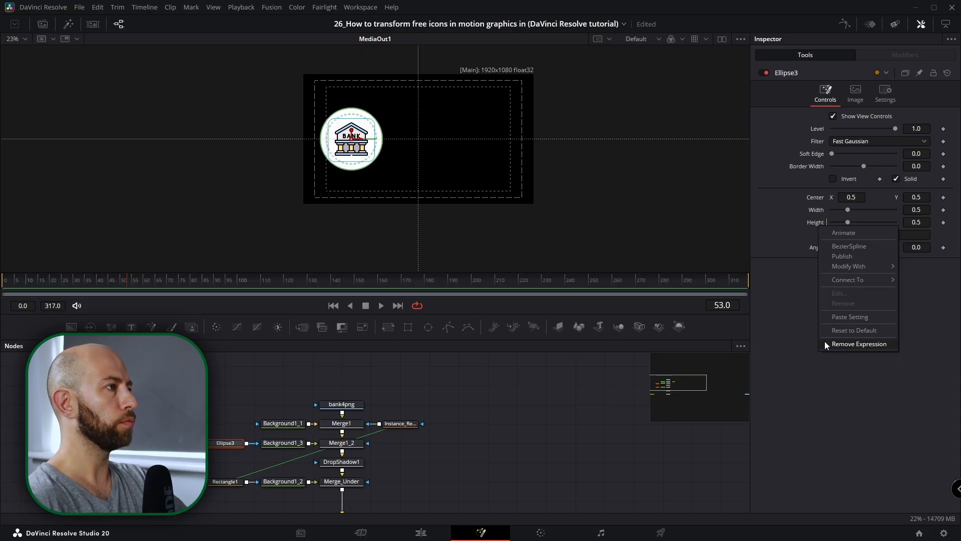
{"action": "left_click", "coordinate": [808, 346]}
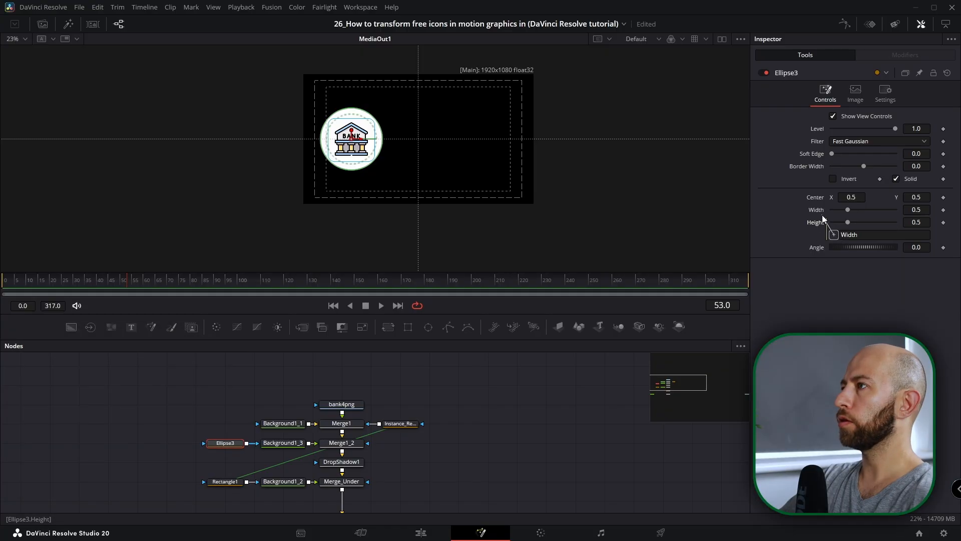
{"action": "left_click", "coordinate": [833, 236]}
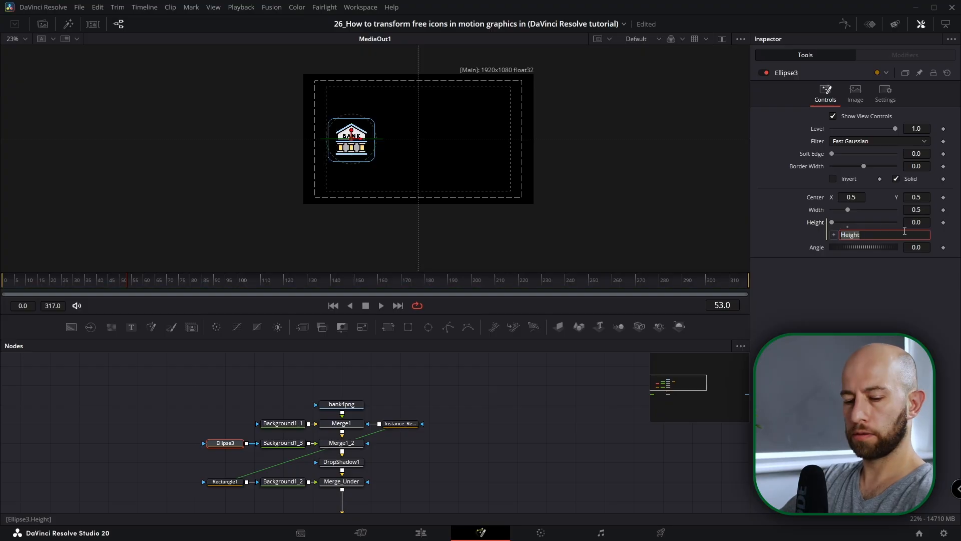
{"action": "key", "text": "Return"}
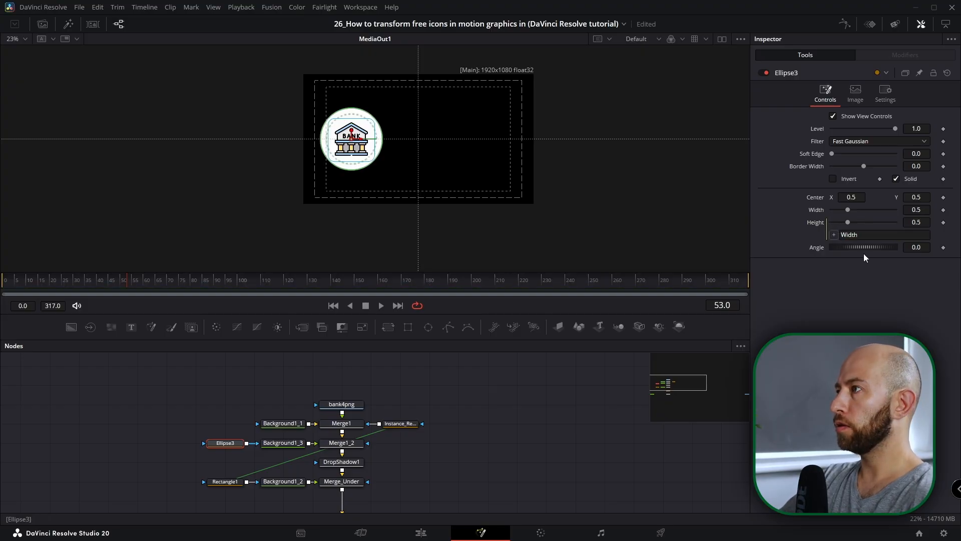
Shrink Ellipse3 to a width of 0.221 and raise its soft edge to about 0.1055
{"action": "left_click_drag", "start_coordinate": [919, 210], "coordinate": [827, 211]}
{"action": "scroll", "coordinate": [330, 133], "scroll_direction": "up", "scroll_amount": 5}
{"action": "left_click_drag", "start_coordinate": [833, 153], "coordinate": [867, 151]}
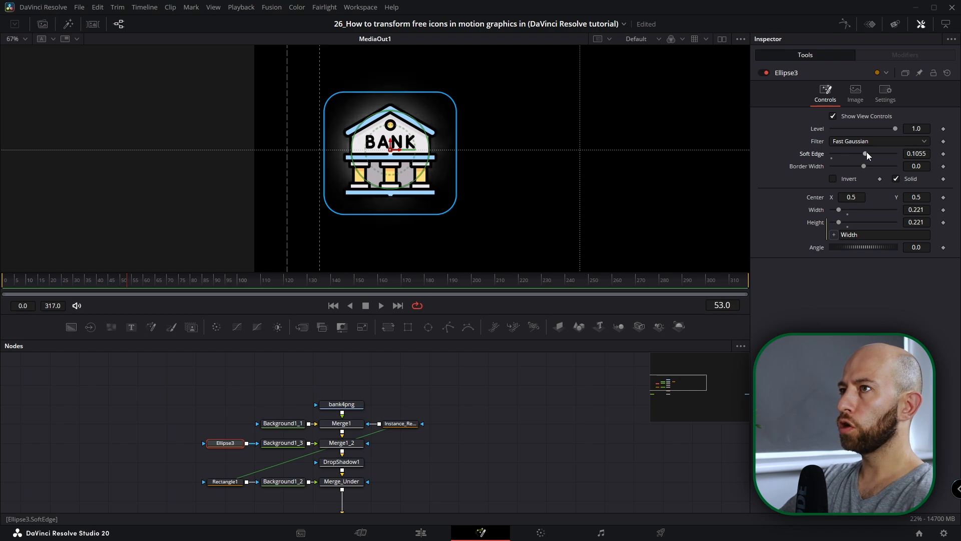
Move Ellipse3's center slightly down to about 0.504, 0.455 and set its width to 0.244
{"action": "left_click_drag", "start_coordinate": [391, 151], "coordinate": [394, 160]}
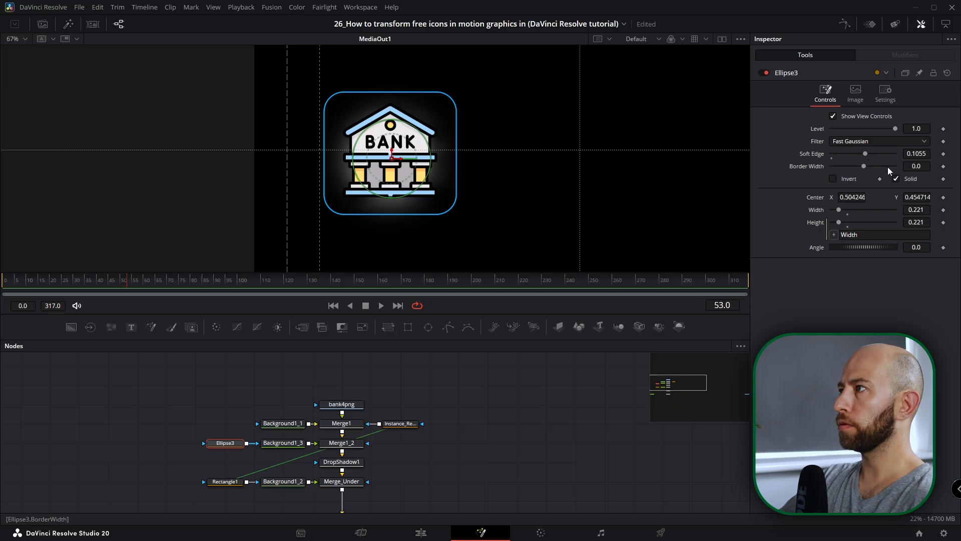
{"action": "left_click_drag", "start_coordinate": [917, 213], "coordinate": [928, 213]}
{"action": "left_click", "coordinate": [495, 436]}
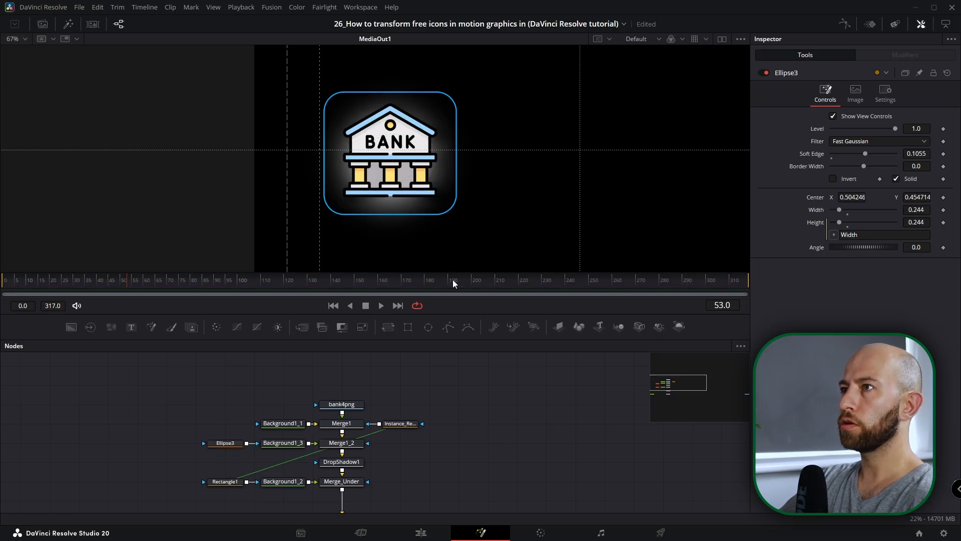
{"action": "scroll", "coordinate": [433, 188], "scroll_direction": "down", "scroll_amount": 2}
{"action": "scroll", "coordinate": [433, 189], "scroll_direction": "down", "scroll_amount": 2}
{"action": "left_click_drag", "start_coordinate": [420, 195], "coordinate": [392, 178]}
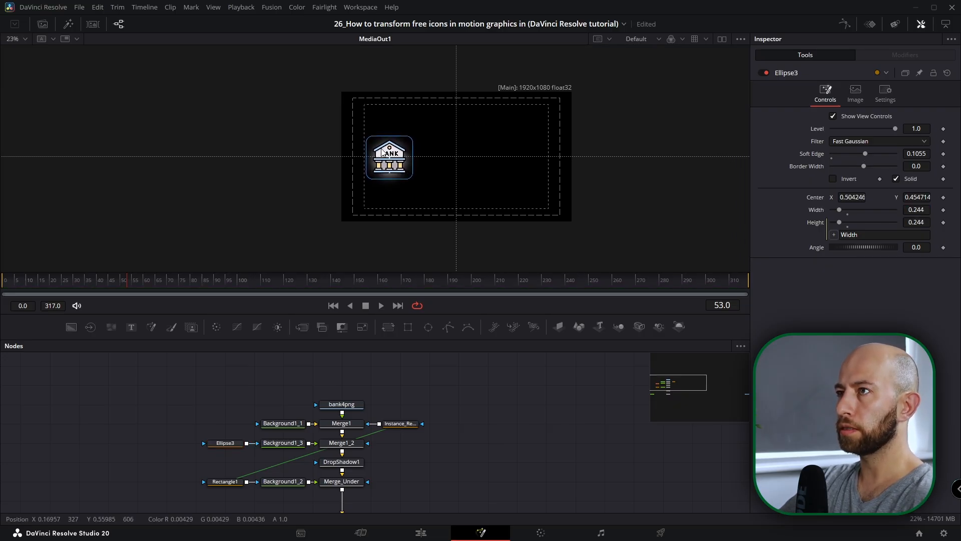
{"action": "scroll", "coordinate": [389, 159], "scroll_direction": "up", "scroll_amount": 2}
{"action": "scroll", "coordinate": [479, 192], "scroll_direction": "down", "scroll_amount": 2}
Duplicate the icon's nodes from bank4png through Merge1_1 and insert the copied merge into the main line after Merge1_1
{"action": "left_click_drag", "start_coordinate": [395, 376], "coordinate": [189, 475]}
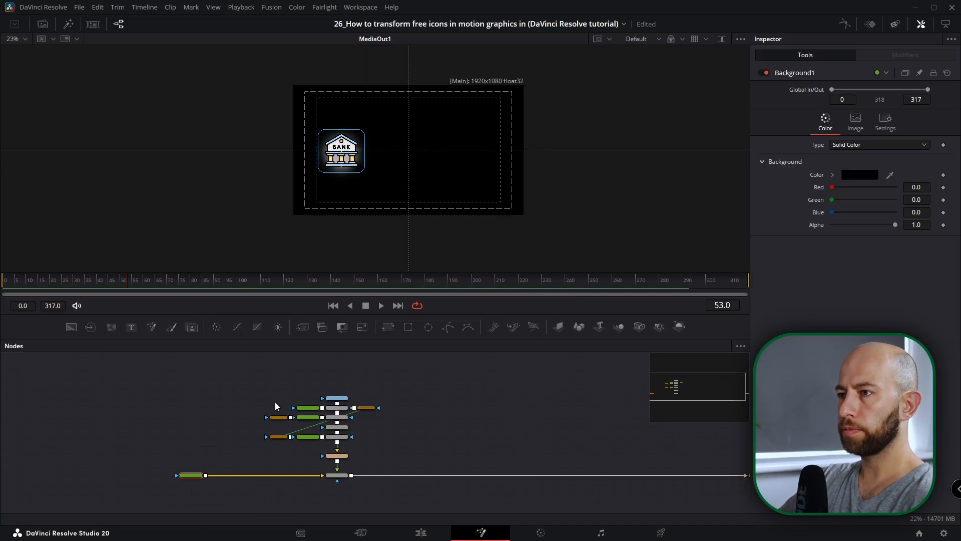
{"action": "left_click_drag", "start_coordinate": [268, 371], "coordinate": [400, 506]}
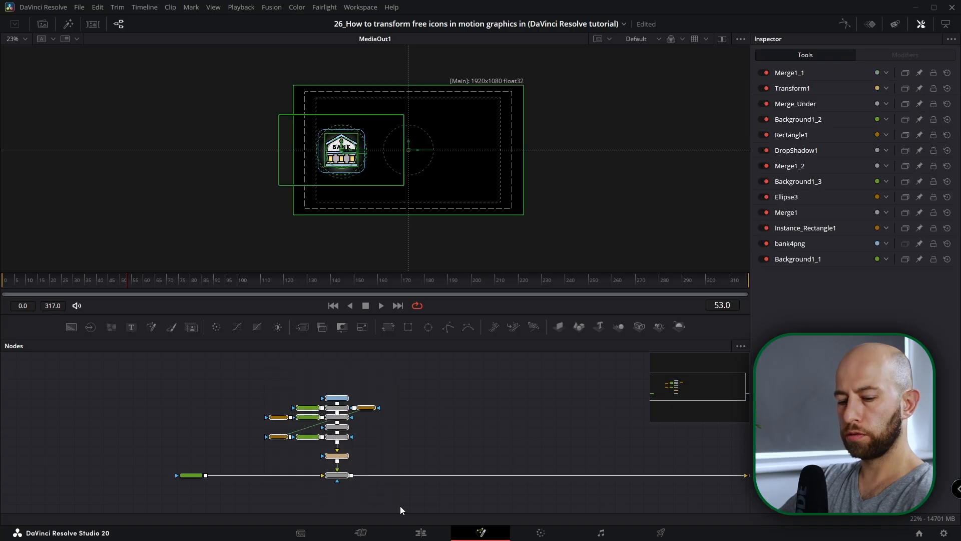
{"action": "key", "text": "ctrl+c"}
{"action": "left_click", "coordinate": [498, 396]}
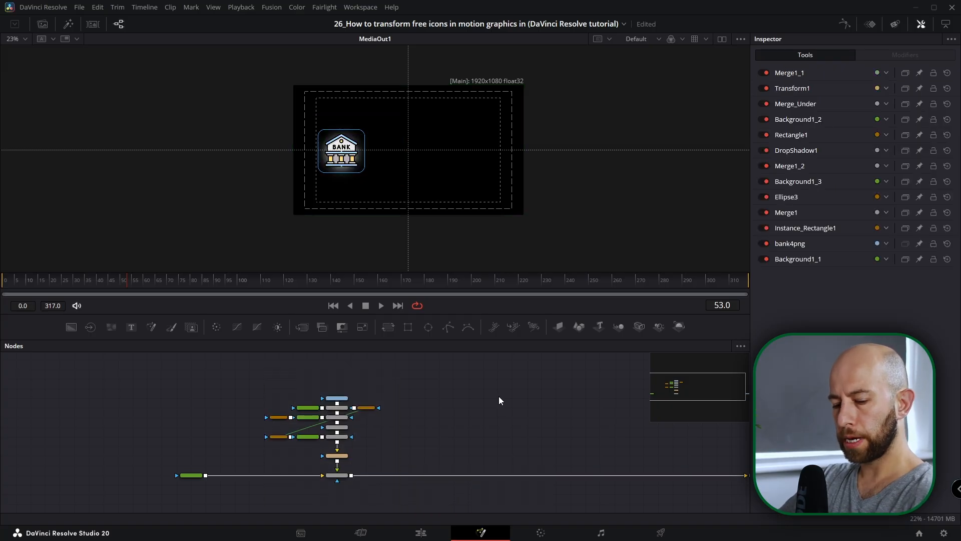
{"action": "key", "text": "ctrl+v"}
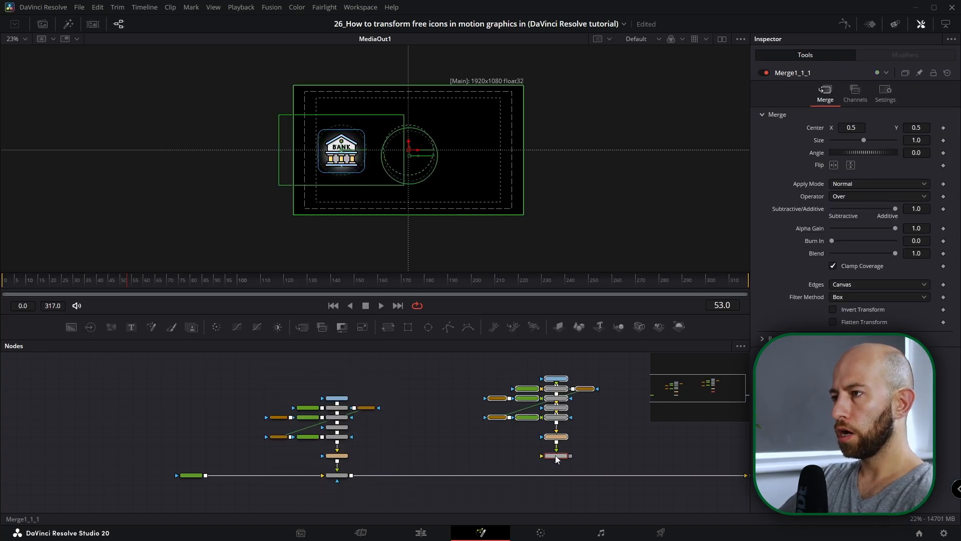
{"action": "left_click_drag", "start_coordinate": [563, 461], "coordinate": [561, 477]}
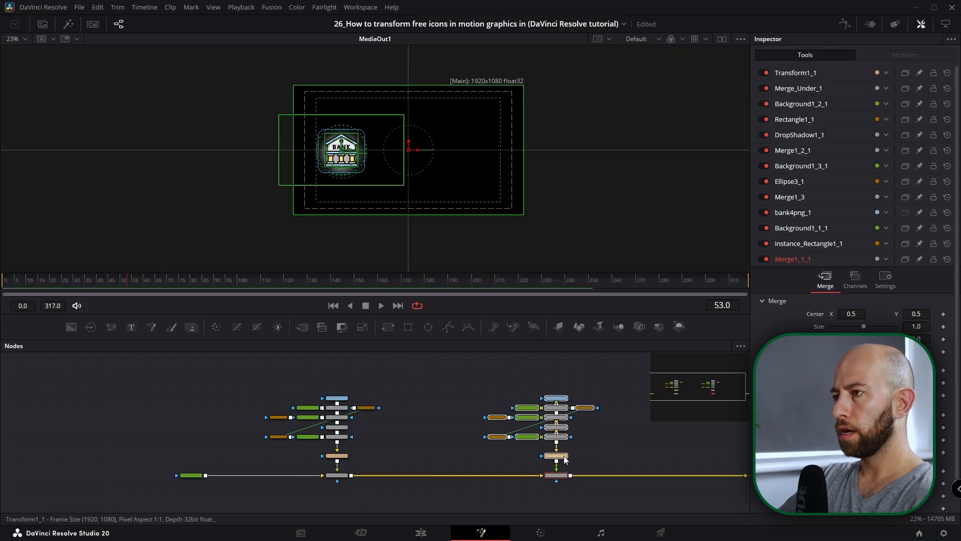
Move the duplicated icon with Transform1_1 horizontally to the inner guide on the frame's right, at center X about 0.796
{"action": "scroll", "coordinate": [563, 457], "scroll_direction": "up", "scroll_amount": 3}
{"action": "left_click", "coordinate": [544, 454]}
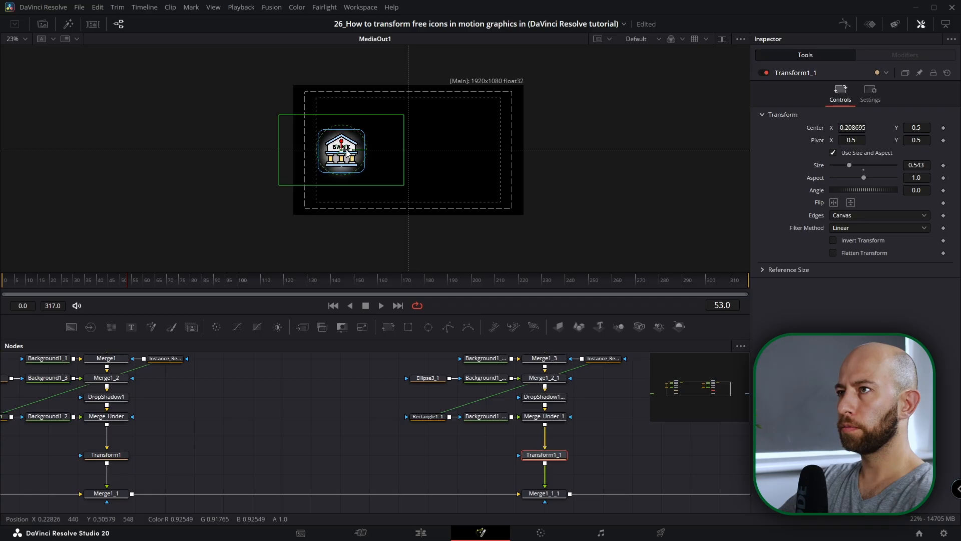
{"action": "left_click_drag", "start_coordinate": [351, 154], "coordinate": [486, 151]}
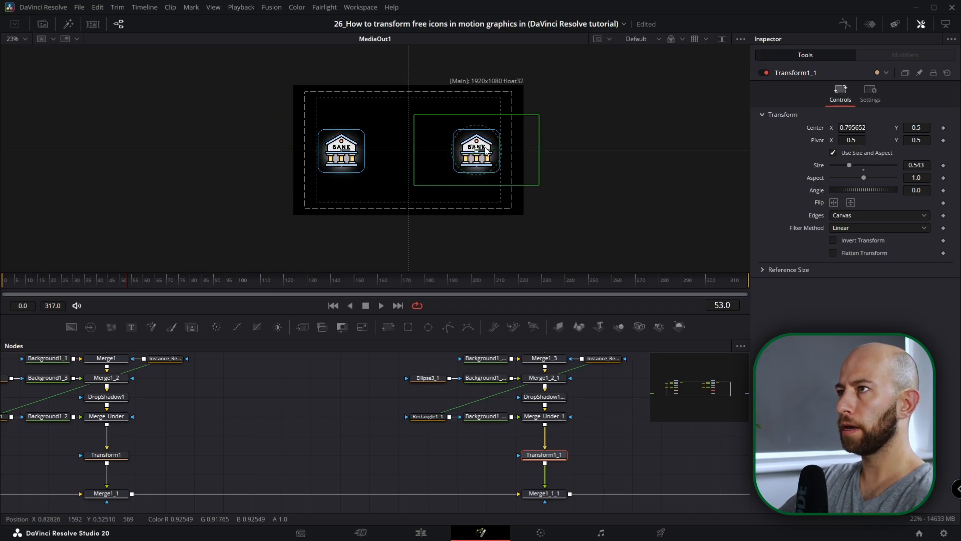
Move bank4png_1 up to make room and add a Color Corrector node between it and Merge1_3
{"action": "left_click", "coordinate": [484, 456]}
{"action": "scroll", "coordinate": [517, 441], "scroll_direction": "up", "scroll_amount": 2}
{"action": "left_click", "coordinate": [556, 401]}
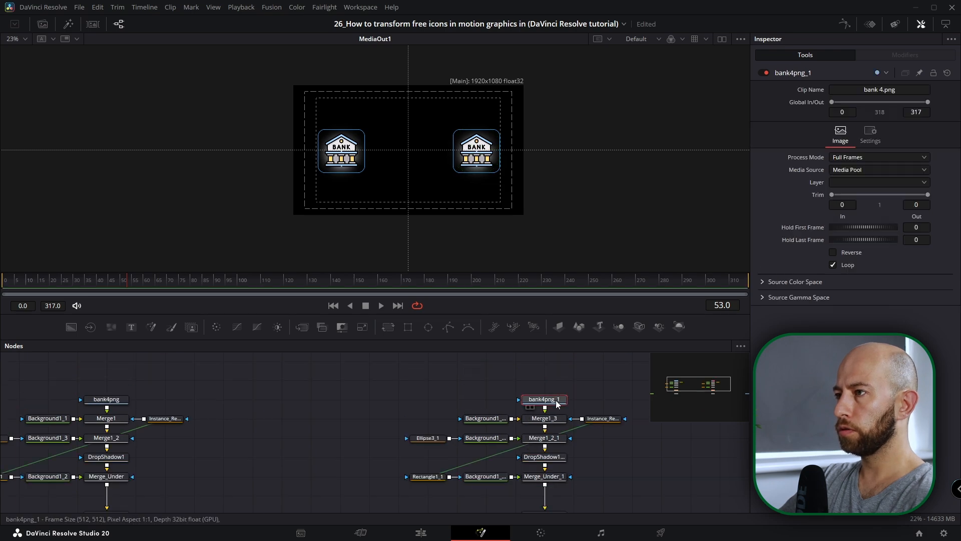
{"action": "left_click_drag", "start_coordinate": [557, 404], "coordinate": [556, 366]}
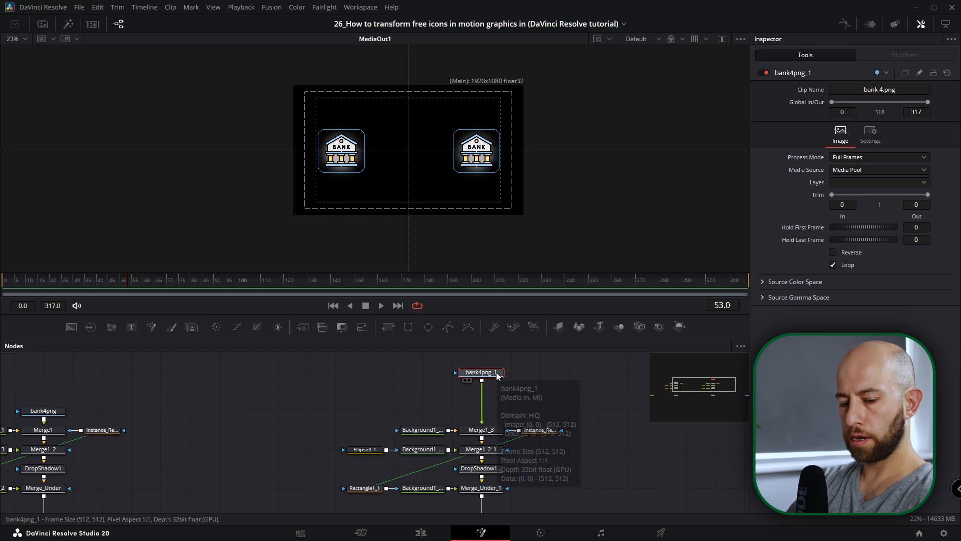
{"action": "key", "text": "shift+space"}
{"action": "type", "text": "color"}
{"action": "key", "text": "Return"}
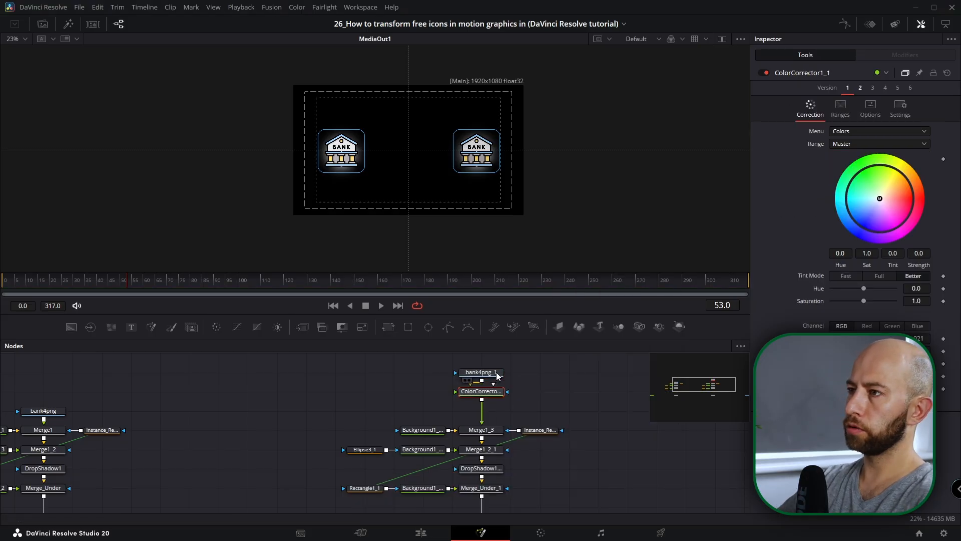
Enable Pre-Divide / Post-Multiply on the Color Corrector and tint the duplicated icon red at strength 1.0
{"action": "left_click", "coordinate": [876, 106]}
{"action": "left_click", "coordinate": [833, 131]}
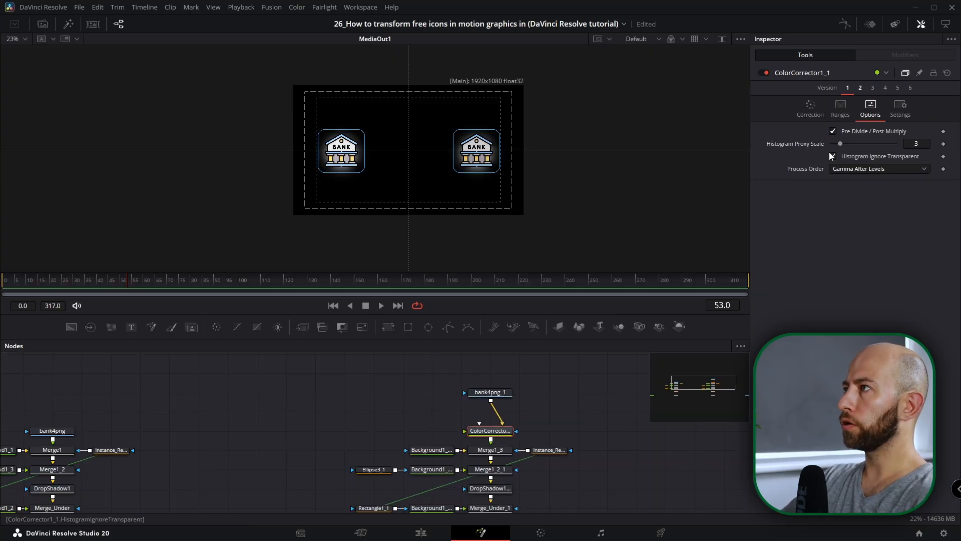
{"action": "left_click", "coordinate": [811, 107]}
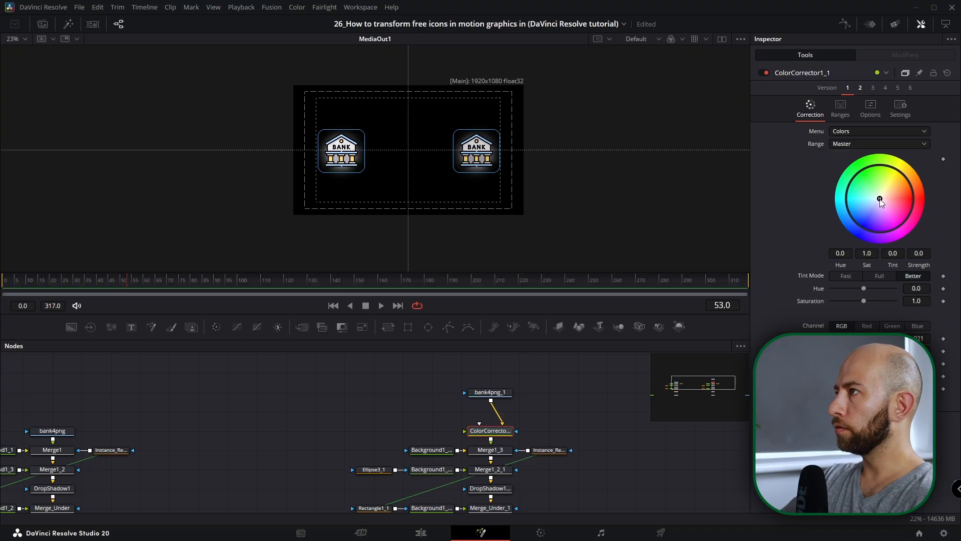
{"action": "left_click_drag", "start_coordinate": [880, 199], "coordinate": [921, 200]}
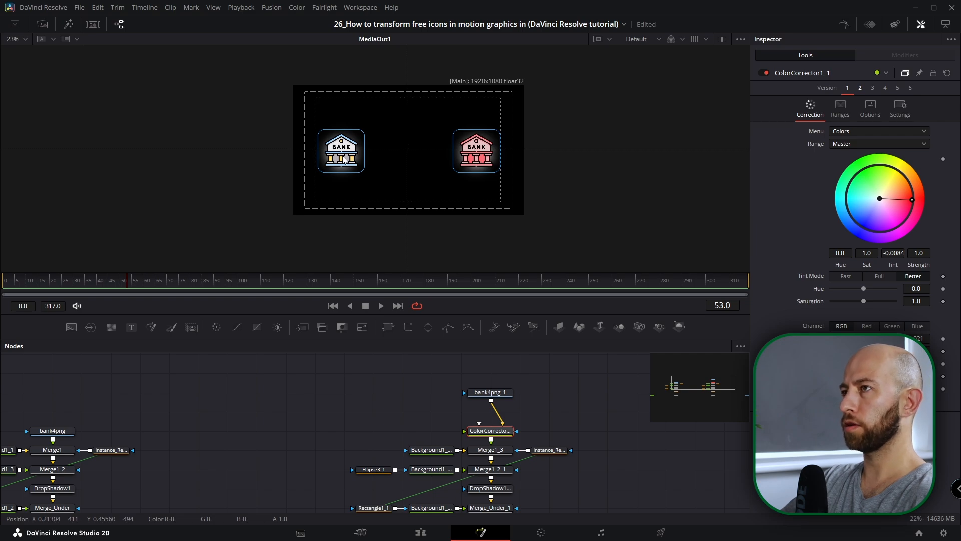
Enlarge the node area and connect Instance_Rectangle1 to Merge1_2's effect mask as well
{"action": "scroll", "coordinate": [411, 389], "scroll_direction": "down", "scroll_amount": 2}
{"action": "left_click_drag", "start_coordinate": [452, 314], "coordinate": [454, 262]}
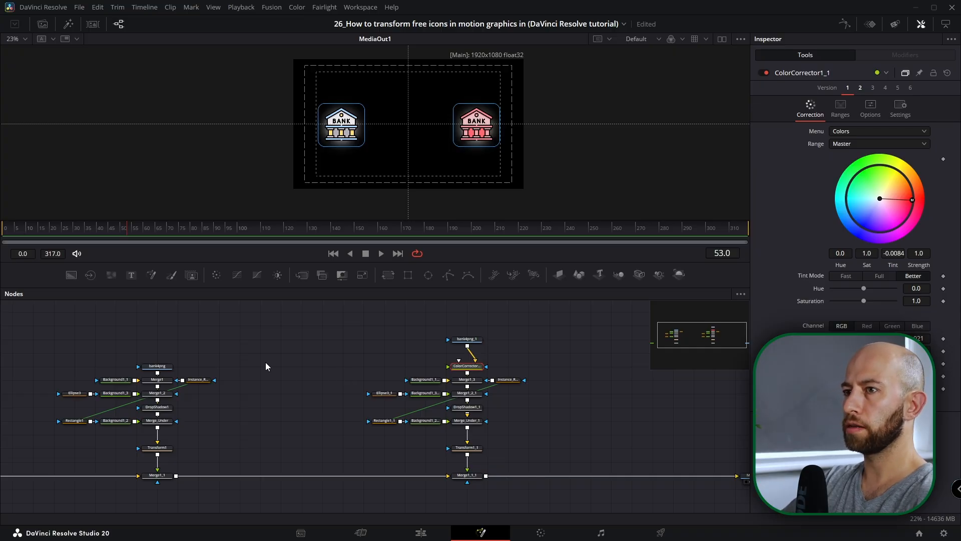
{"action": "left_click", "coordinate": [198, 379]}
{"action": "scroll", "coordinate": [138, 413], "scroll_direction": "up", "scroll_amount": 3}
{"action": "left_click_drag", "start_coordinate": [254, 382], "coordinate": [368, 350]}
{"action": "left_click", "coordinate": [204, 347]}
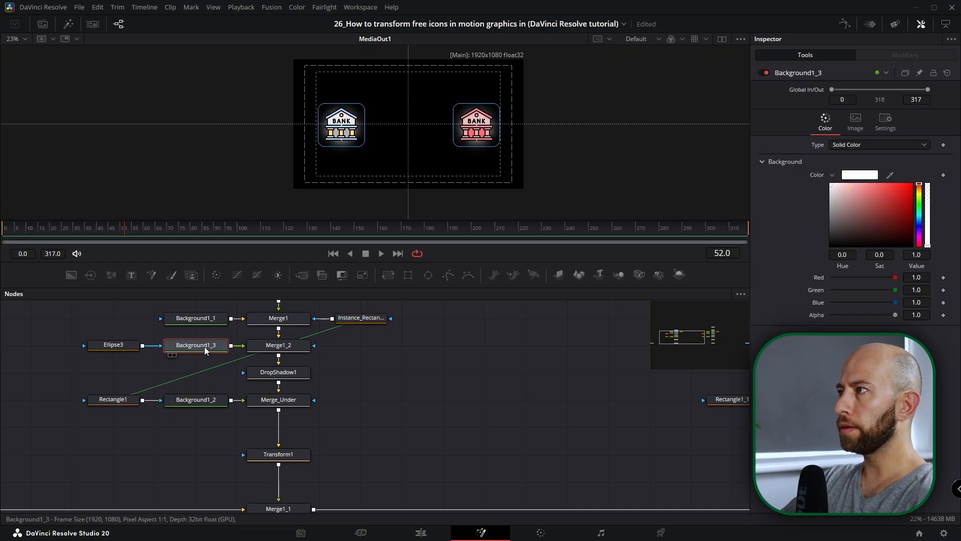
{"action": "left_click_drag", "start_coordinate": [340, 368], "coordinate": [346, 414]}
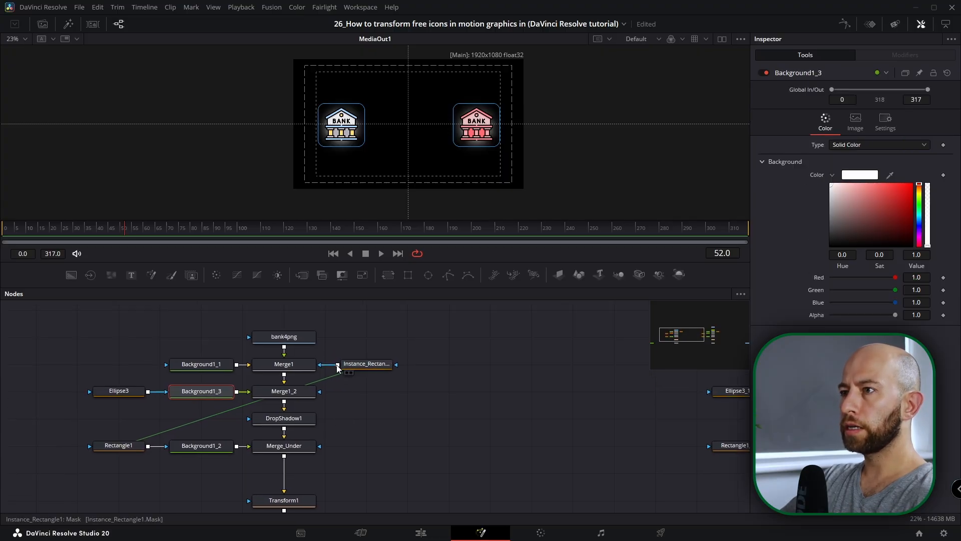
{"action": "left_click_drag", "start_coordinate": [338, 372], "coordinate": [318, 396]}
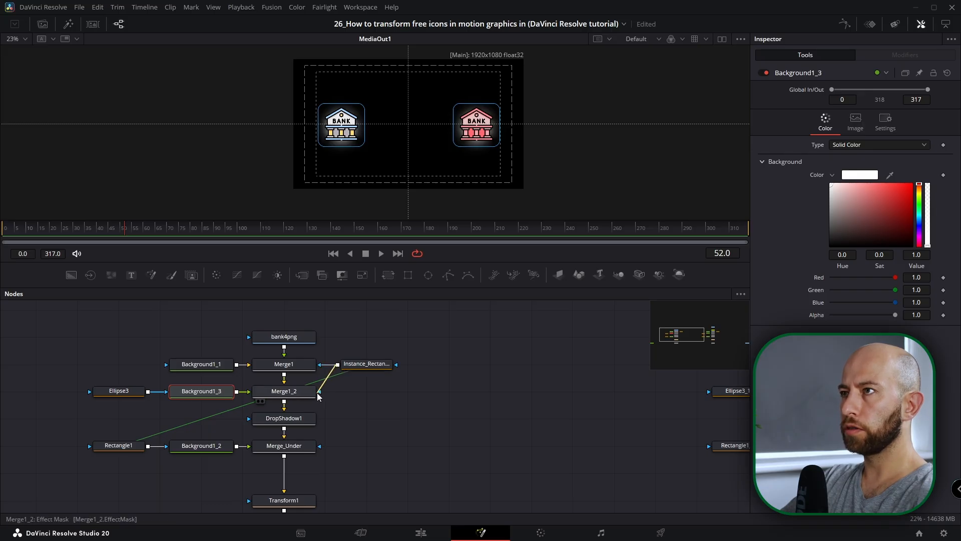
Connect Instance_Rectangle1_1 to the effect mask of Merge1_2_1 in the duplicated icon branch
{"action": "left_click_drag", "start_coordinate": [542, 406], "coordinate": [11, 404]}
{"action": "left_click_drag", "start_coordinate": [424, 365], "coordinate": [407, 393]}
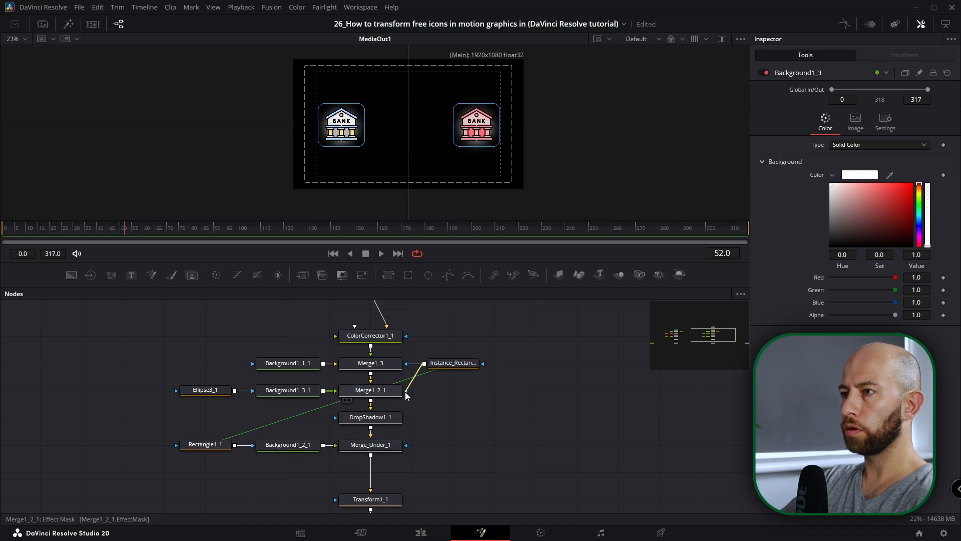
{"action": "left_click", "coordinate": [393, 392]}
{"action": "left_click", "coordinate": [452, 366]}
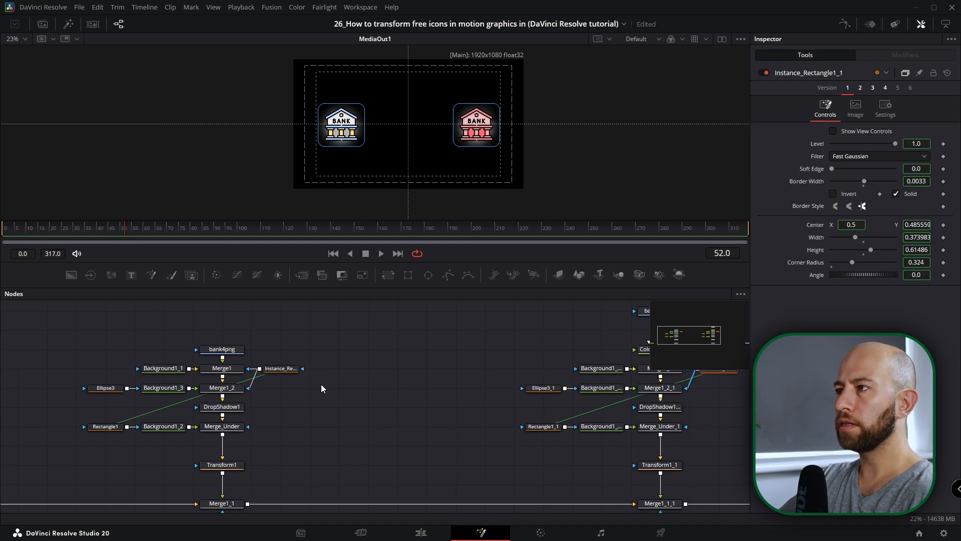
Compare the two instanced rectangle masks and try adjusting the height of Instance_Rectangle1
{"action": "scroll", "coordinate": [86, 363], "scroll_direction": "down", "scroll_amount": 2}
{"action": "left_click", "coordinate": [224, 367]}
{"action": "left_click", "coordinate": [540, 368]}
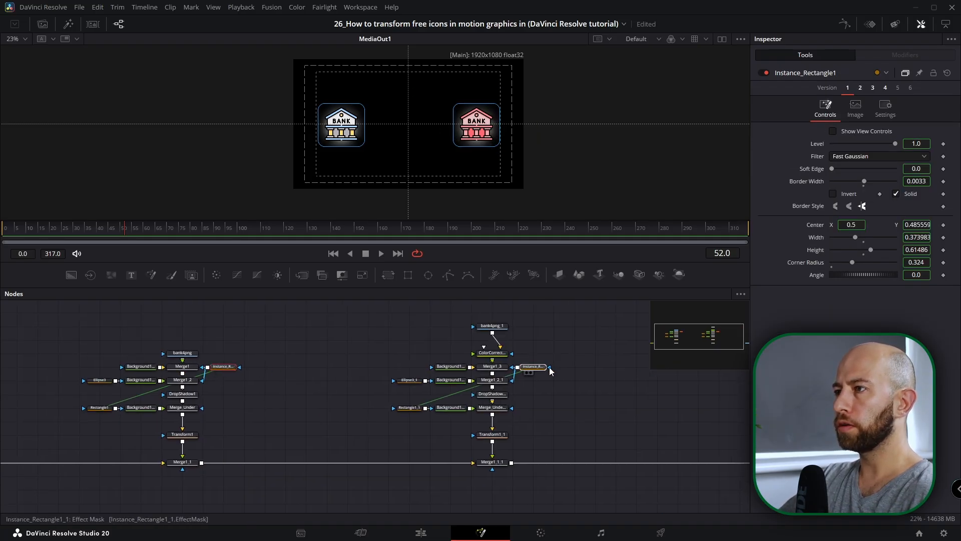
{"action": "left_click", "coordinate": [226, 368]}
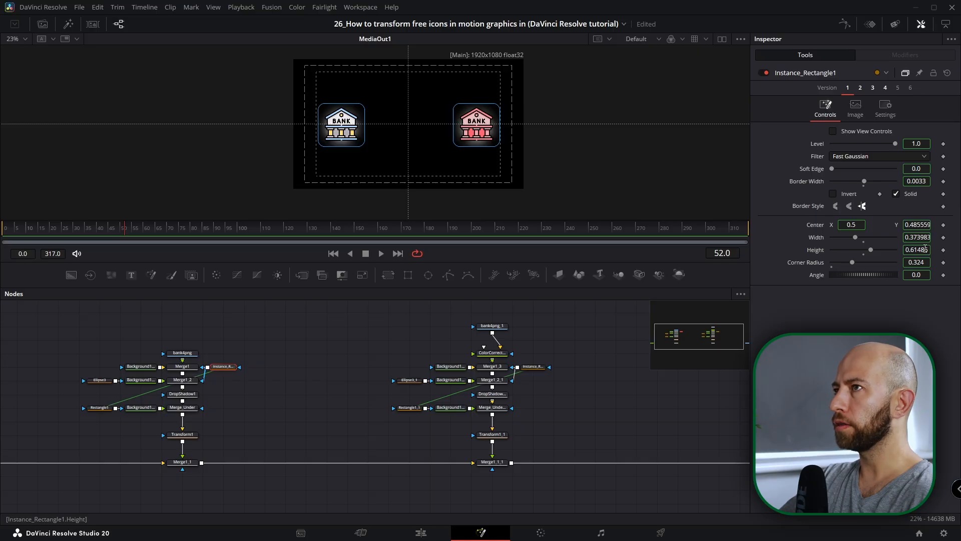
{"action": "mouse_move", "coordinate": [916, 250]}
{"action": "left_mouse_down"}
{"action": "mouse_move", "coordinate": [876, 250]}
{"action": "mouse_move", "coordinate": [918, 250]}
{"action": "left_mouse_up"}
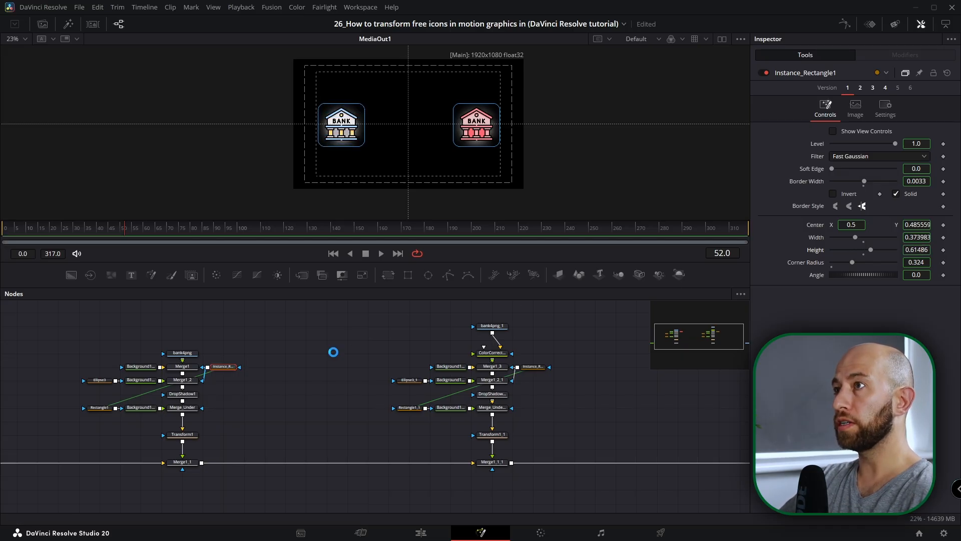
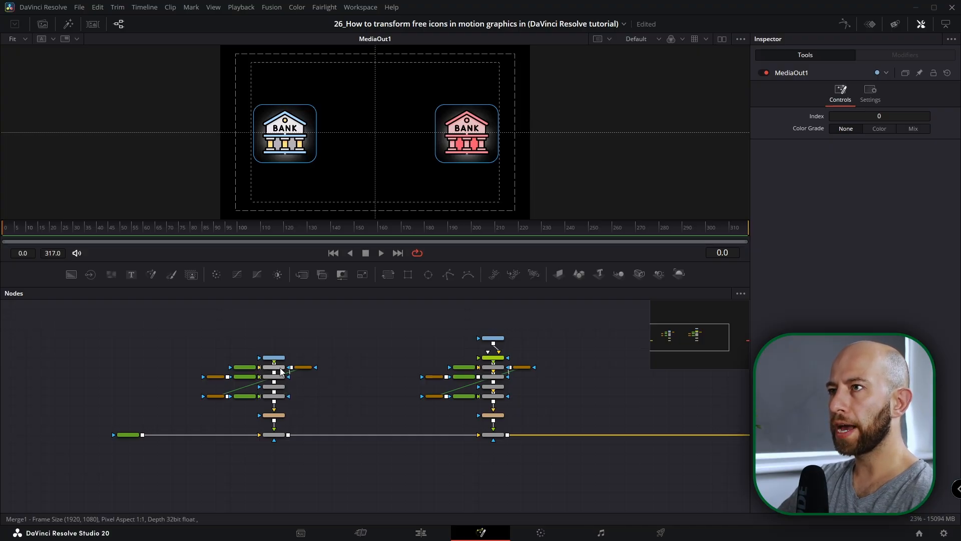
Duplicate the red bank icon's node branch and insert the copy on the merge line between the two existing branches
{"action": "scroll", "coordinate": [291, 381], "scroll_direction": "up", "scroll_amount": 2}
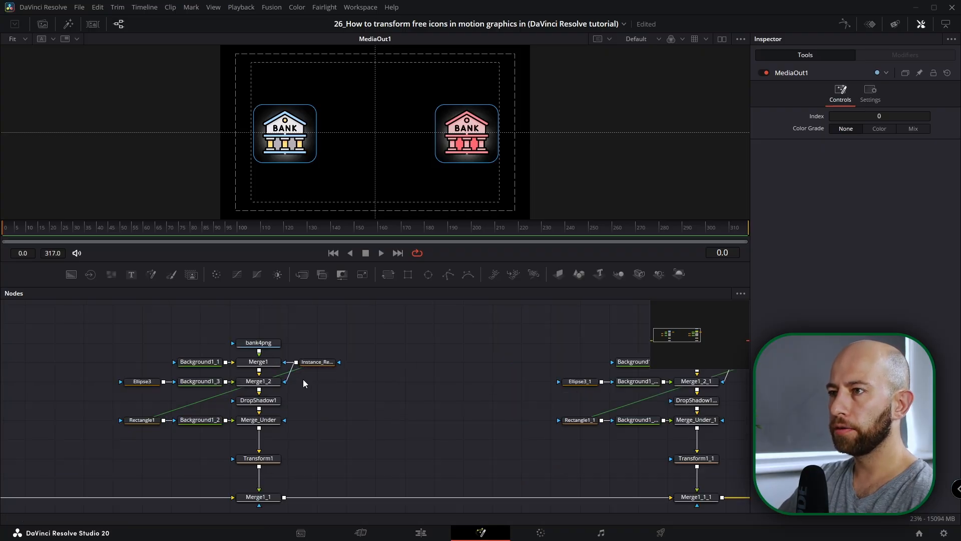
{"action": "scroll", "coordinate": [302, 379], "scroll_direction": "down", "scroll_amount": 3}
{"action": "left_click_drag", "start_coordinate": [356, 321], "coordinate": [254, 461]}
{"action": "left_click_drag", "start_coordinate": [345, 439], "coordinate": [476, 438]}
{"action": "mouse_move", "coordinate": [543, 306]}
{"action": "left_mouse_down"}
{"action": "mouse_move", "coordinate": [366, 474]}
{"action": "mouse_move", "coordinate": [373, 465]}
{"action": "left_mouse_up"}
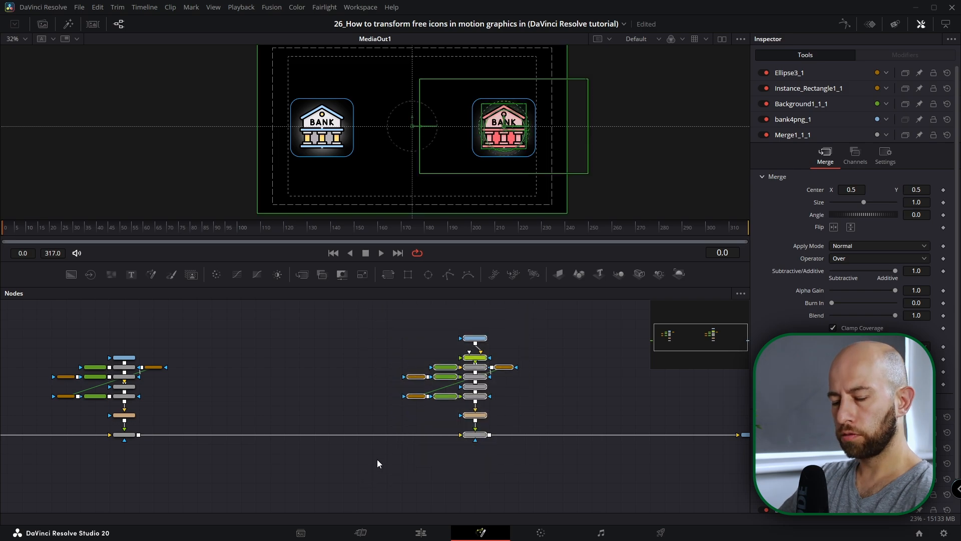
{"action": "key", "text": "ctrl+c"}
{"action": "left_click", "coordinate": [273, 362]}
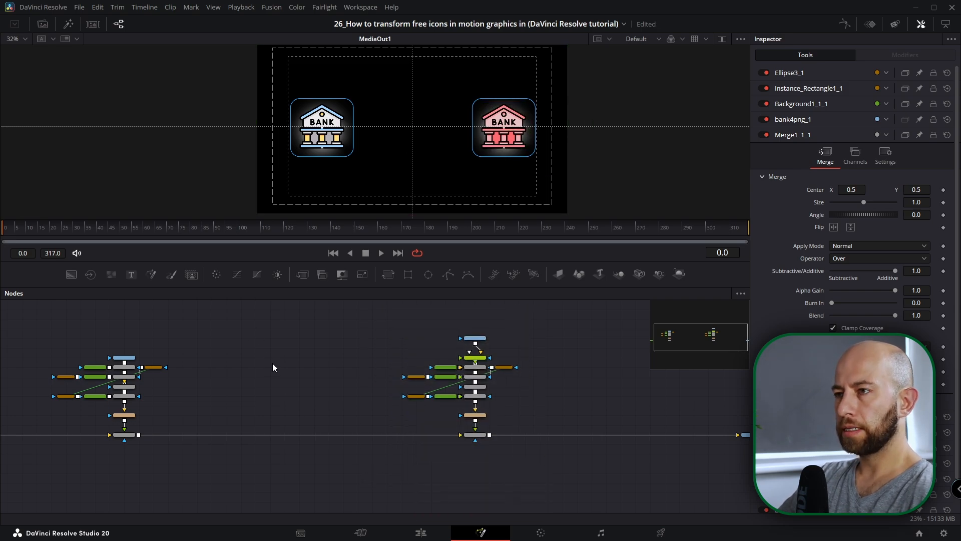
{"action": "key", "text": "ctrl+v"}
{"action": "left_click_drag", "start_coordinate": [252, 437], "coordinate": [299, 437]}
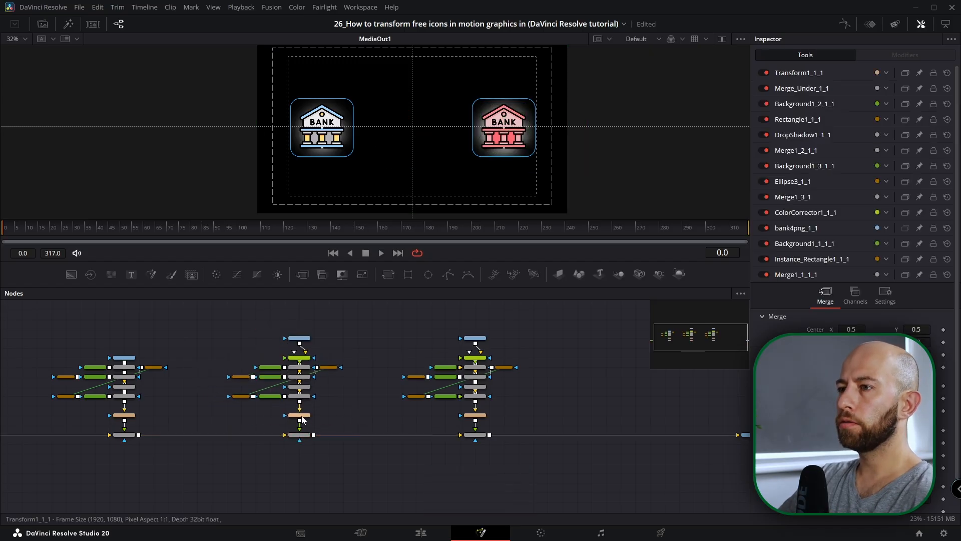
Centre the new icon copy horizontally by setting Center X of Transform1_1_1 to 0.5
{"action": "left_click", "coordinate": [302, 420]}
{"action": "scroll", "coordinate": [300, 418], "scroll_direction": "up", "scroll_amount": 5}
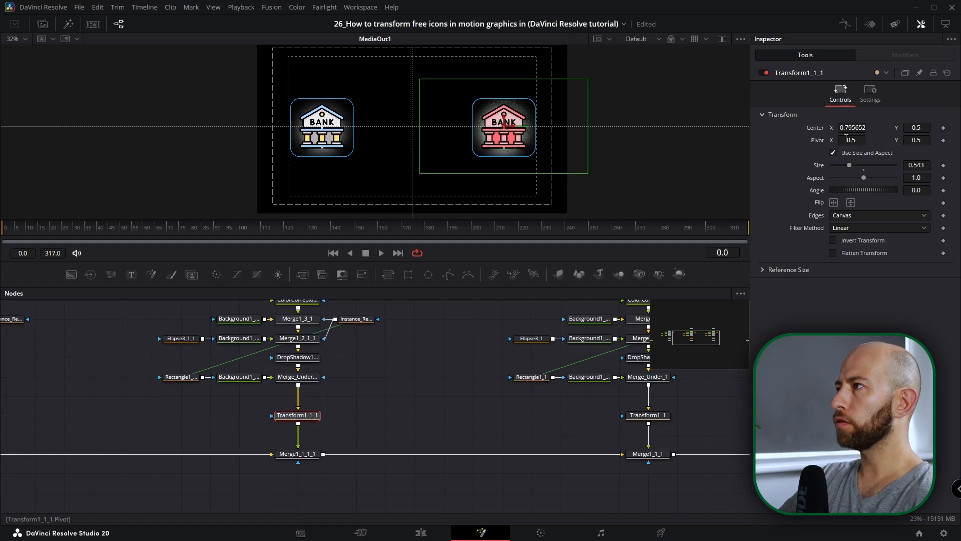
{"action": "left_click_drag", "start_coordinate": [854, 132], "coordinate": [824, 130]}
{"action": "double_click", "coordinate": [816, 129]}
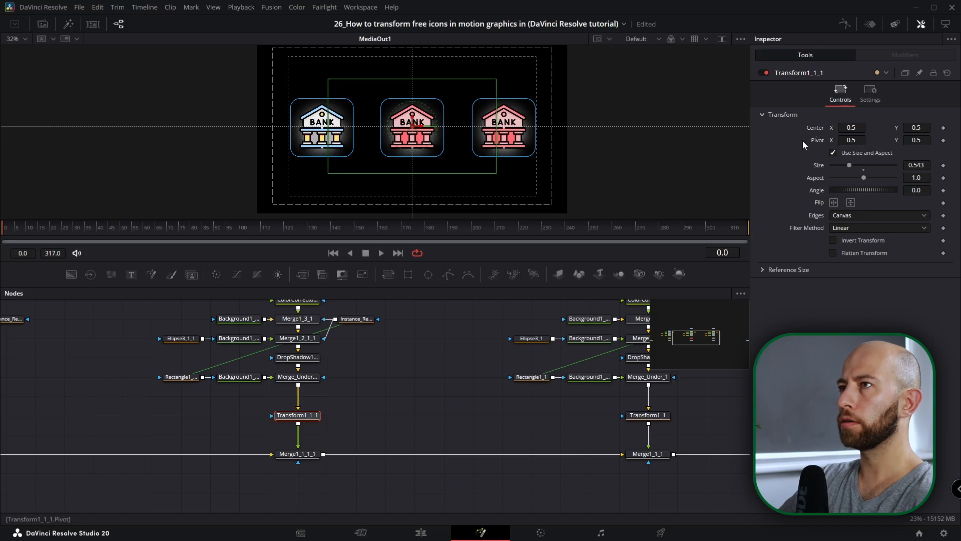
Tint the middle bank icon green with its Color Corrector, ColorCorrector1_1_1
{"action": "left_click", "coordinate": [413, 393]}
{"action": "scroll", "coordinate": [321, 375], "scroll_direction": "down", "scroll_amount": 4}
{"action": "scroll", "coordinate": [316, 367], "scroll_direction": "up", "scroll_amount": 2}
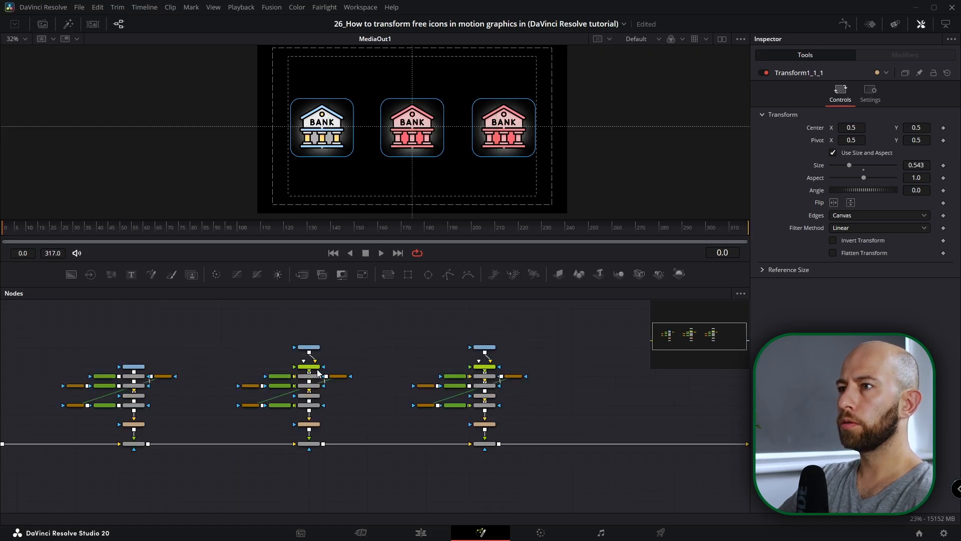
{"action": "scroll", "coordinate": [315, 367], "scroll_direction": "up", "scroll_amount": 4}
{"action": "left_click", "coordinate": [315, 369]}
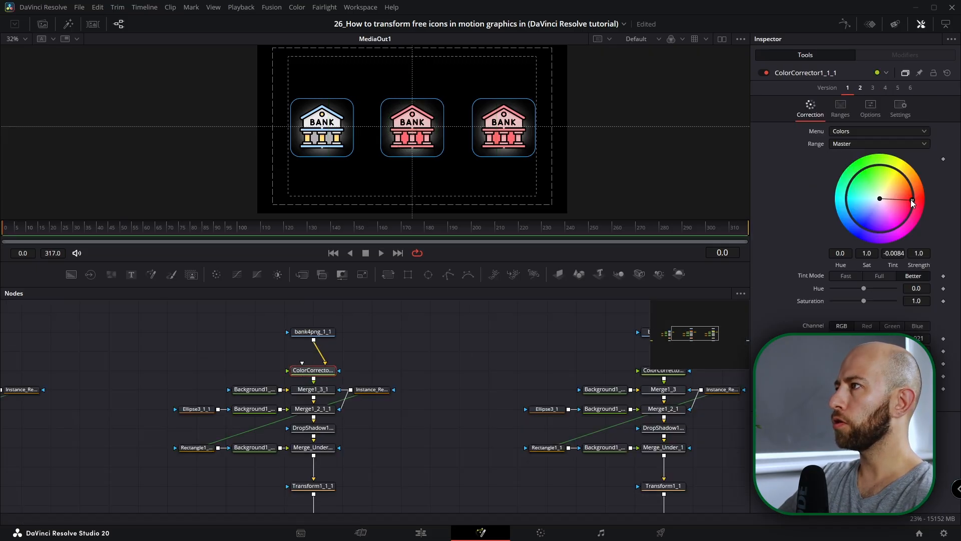
{"action": "left_click_drag", "start_coordinate": [914, 198], "coordinate": [865, 183]}
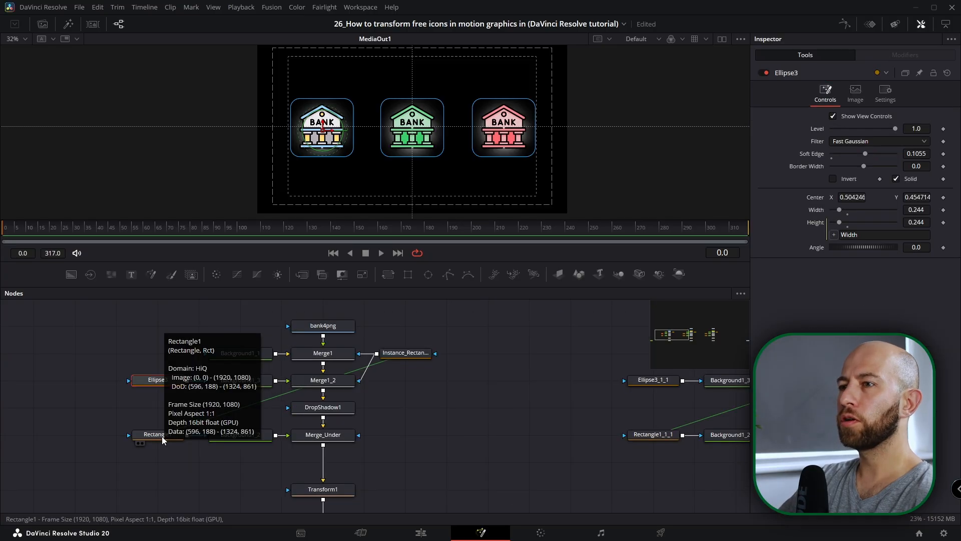
Try shortening the first icon's border by reducing the Length of Rectangle1 to about 0.3
{"action": "left_click", "coordinate": [162, 440]}
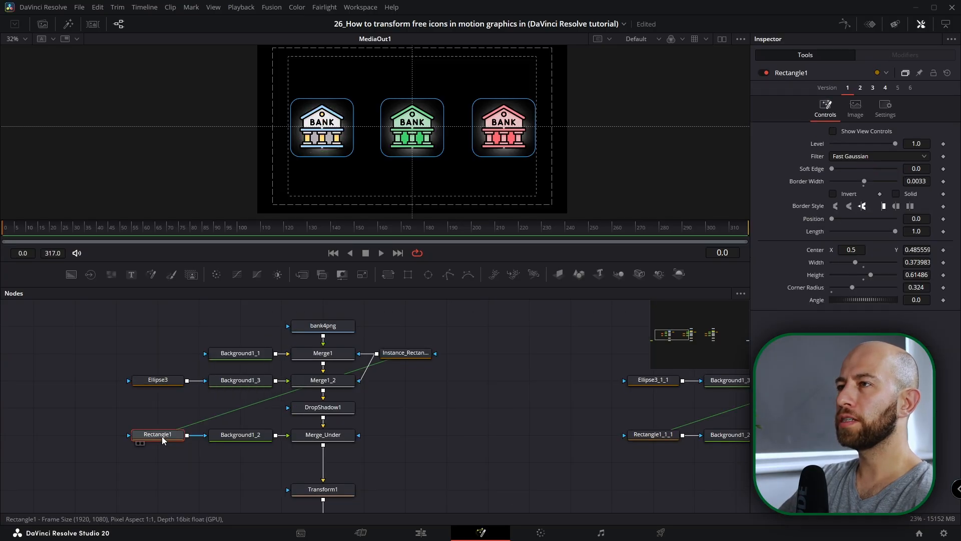
{"action": "mouse_move", "coordinate": [895, 232]}
{"action": "left_mouse_down"}
{"action": "mouse_move", "coordinate": [842, 232]}
{"action": "mouse_move", "coordinate": [890, 233]}
{"action": "left_mouse_up"}
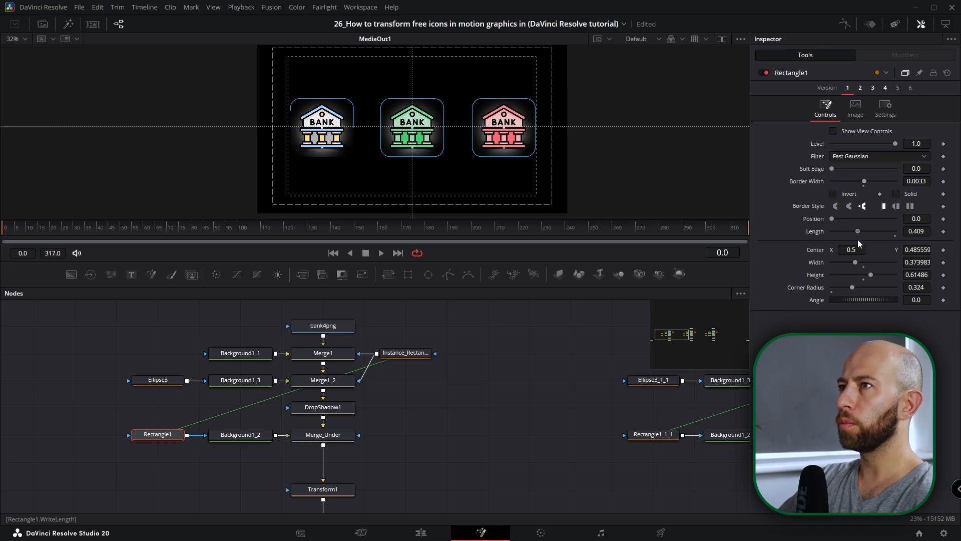
{"action": "scroll", "coordinate": [323, 151], "scroll_direction": "up", "scroll_amount": 5}
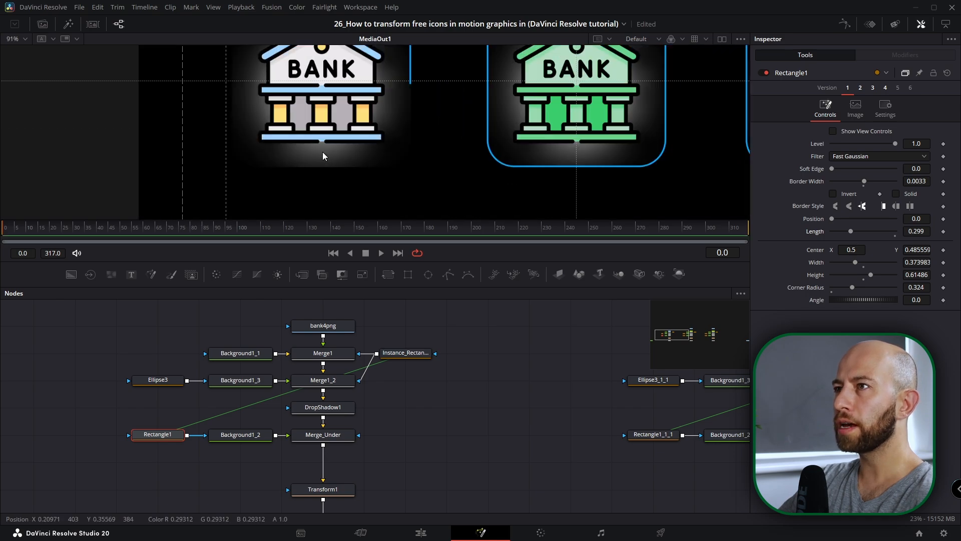
Tighten the first icon's glow by setting Ellipse3's Soft Edge to 0.0457 and its Width to 0.255
{"action": "left_click", "coordinate": [165, 384]}
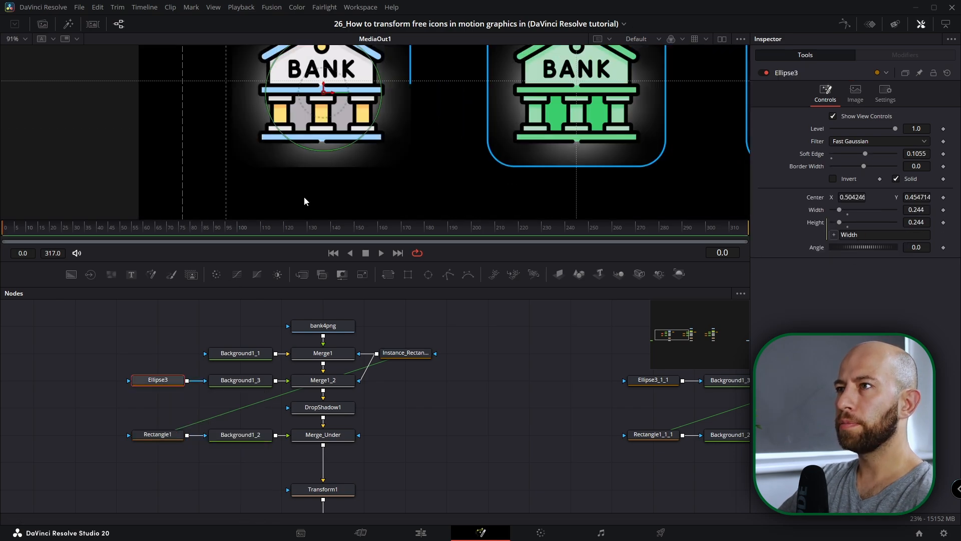
{"action": "scroll", "coordinate": [318, 173], "scroll_direction": "up", "scroll_amount": 3}
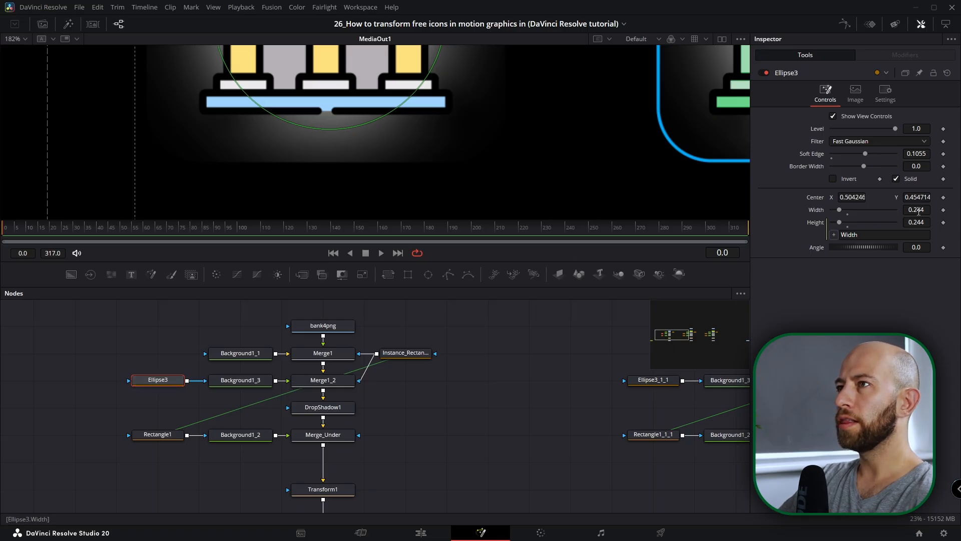
{"action": "left_click_drag", "start_coordinate": [916, 210], "coordinate": [906, 210]}
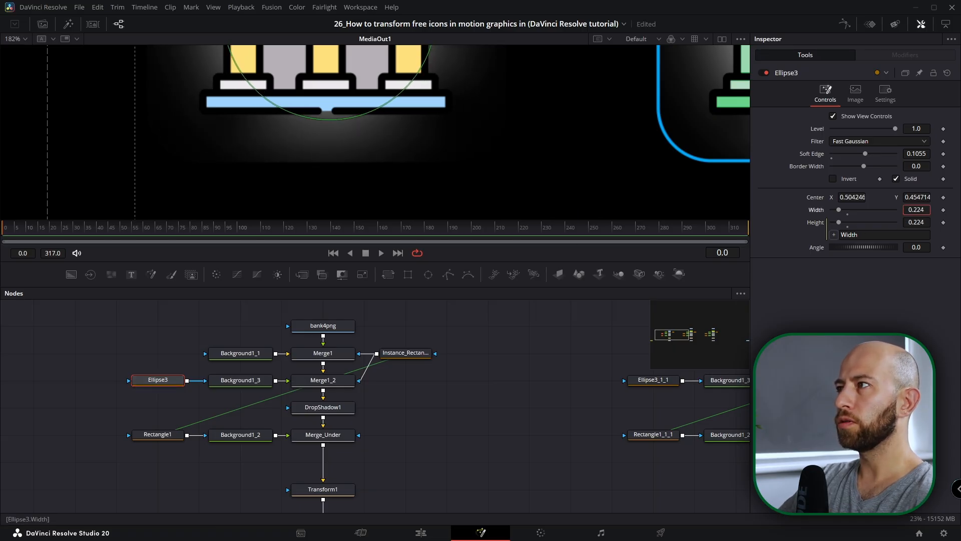
{"action": "left_click_drag", "start_coordinate": [866, 155], "coordinate": [846, 153]}
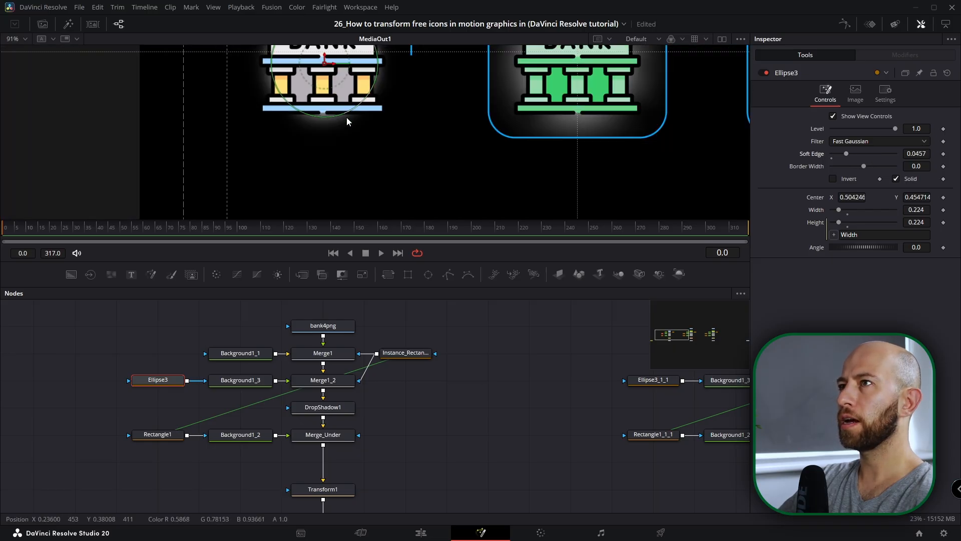
{"action": "scroll", "coordinate": [342, 162], "scroll_direction": "up", "scroll_amount": 2}
{"action": "scroll", "coordinate": [350, 164], "scroll_direction": "down", "scroll_amount": 4}
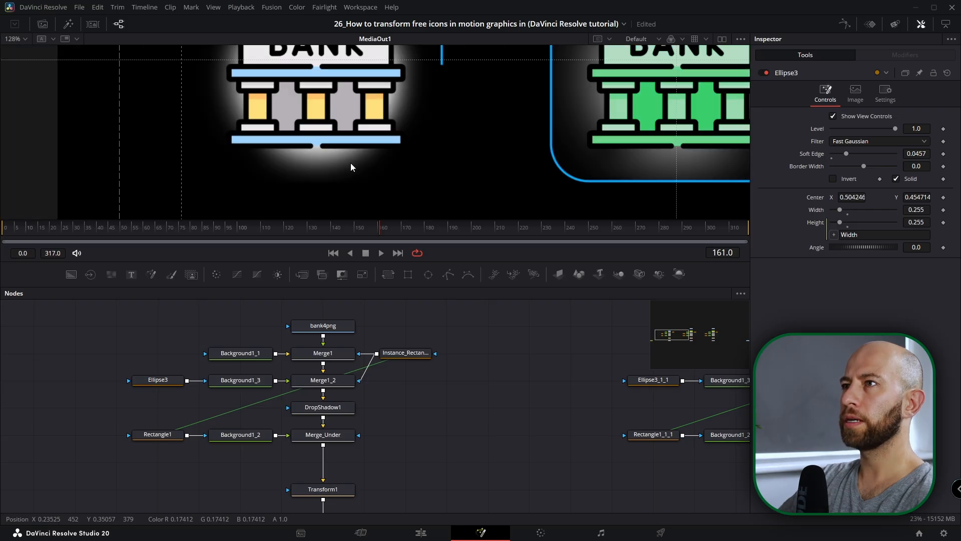
Replace the green icon's ellipse mask with a copy of Ellipse3 connected to Background1_3_1_1
{"action": "left_click", "coordinate": [157, 380]}
{"action": "left_click_drag", "start_coordinate": [661, 386], "coordinate": [401, 401]}
{"action": "left_click", "coordinate": [401, 400]}
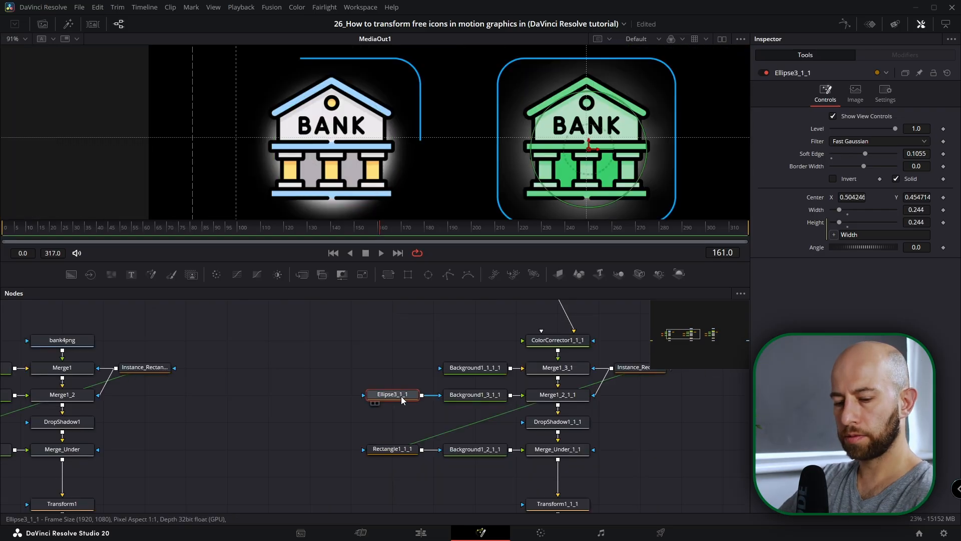
{"action": "key", "text": "Delete"}
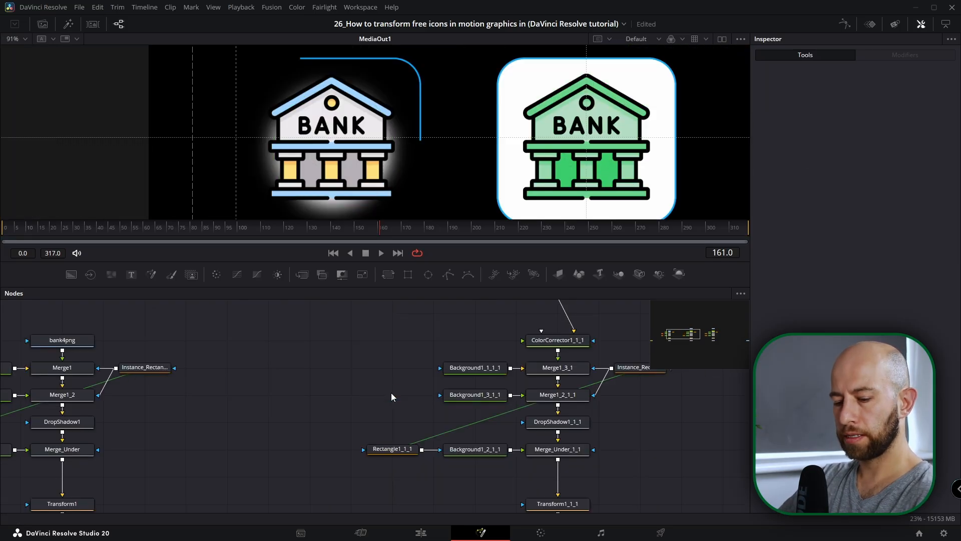
{"action": "key", "text": "ctrl+v"}
{"action": "mouse_move", "coordinate": [423, 395]}
{"action": "left_mouse_down"}
{"action": "mouse_move", "coordinate": [488, 398]}
{"action": "mouse_move", "coordinate": [440, 395]}
{"action": "left_mouse_up"}
Replace the red icon's ellipse mask with another copy of Ellipse3 connected to Background1_3_1
{"action": "left_click_drag", "start_coordinate": [666, 419], "coordinate": [151, 427]}
{"action": "left_click", "coordinate": [381, 405]}
{"action": "key", "text": "Delete"}
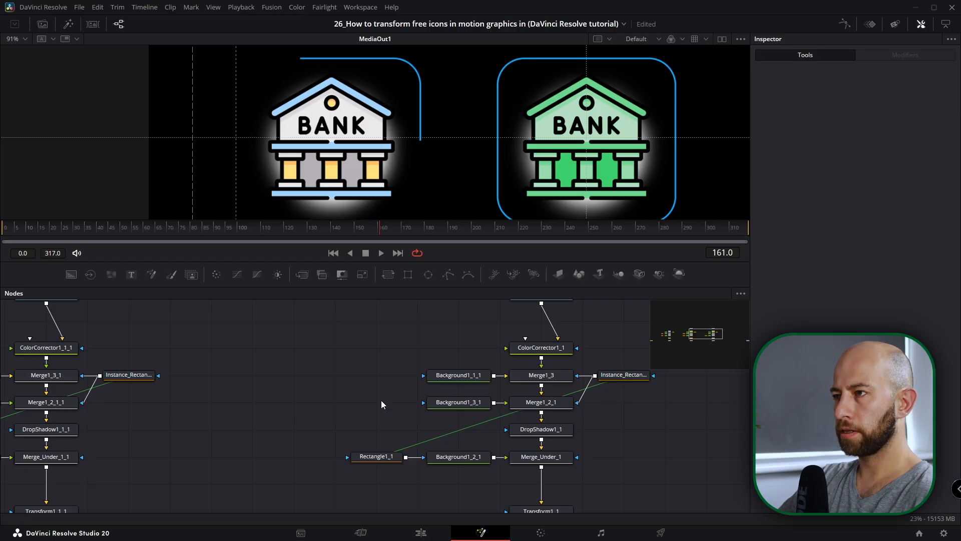
{"action": "key", "text": "ctrl+v"}
{"action": "left_click_drag", "start_coordinate": [406, 402], "coordinate": [436, 407]}
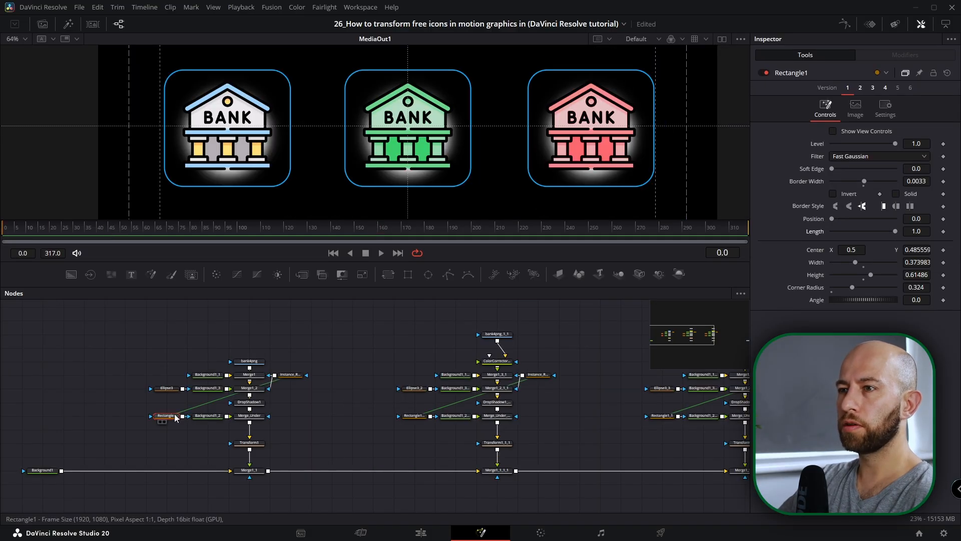
Set the Length of Rectangle1 to 0.0 and keyframe it at frame 0
{"action": "scroll", "coordinate": [168, 421], "scroll_direction": "up", "scroll_amount": 2}
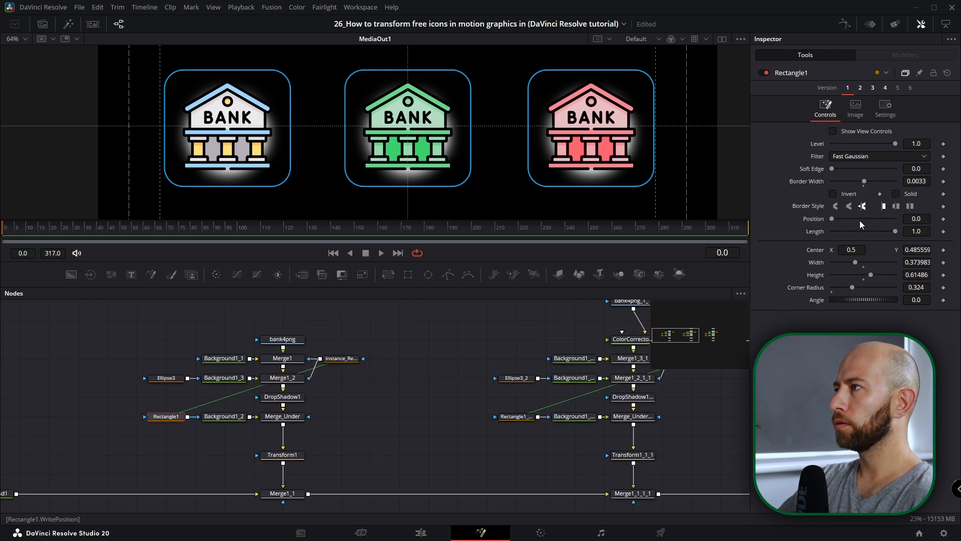
{"action": "left_click_drag", "start_coordinate": [896, 232], "coordinate": [810, 236]}
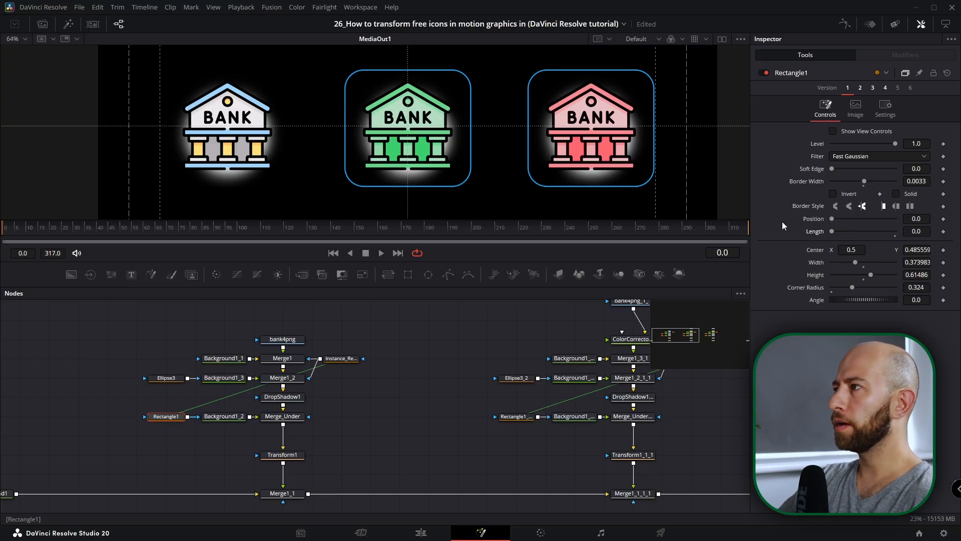
{"action": "left_click", "coordinate": [943, 232]}
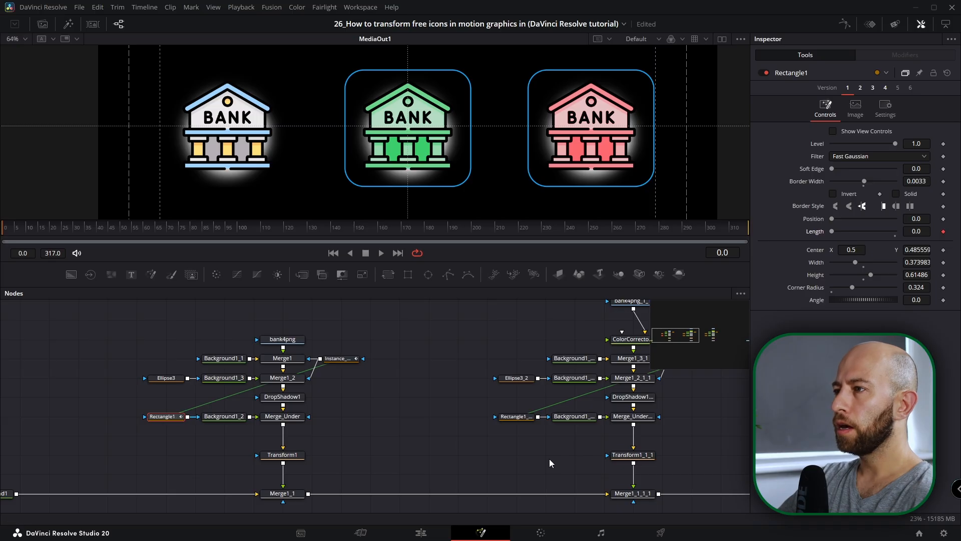
Set the Length of Rectangle1_1_1 and Rectangle1_1 to 0.0 and keyframe both at frame 0
{"action": "left_click", "coordinate": [522, 420]}
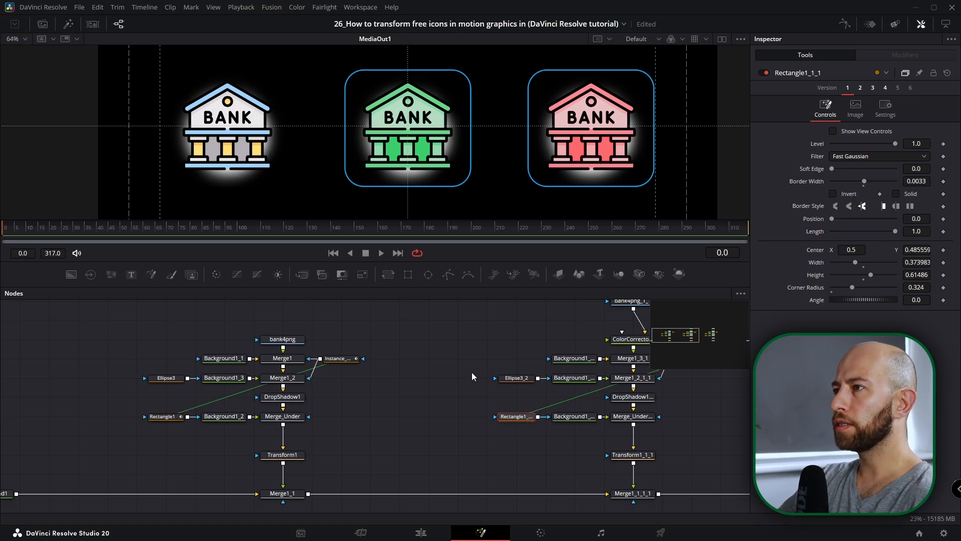
{"action": "left_click_drag", "start_coordinate": [895, 231], "coordinate": [759, 236]}
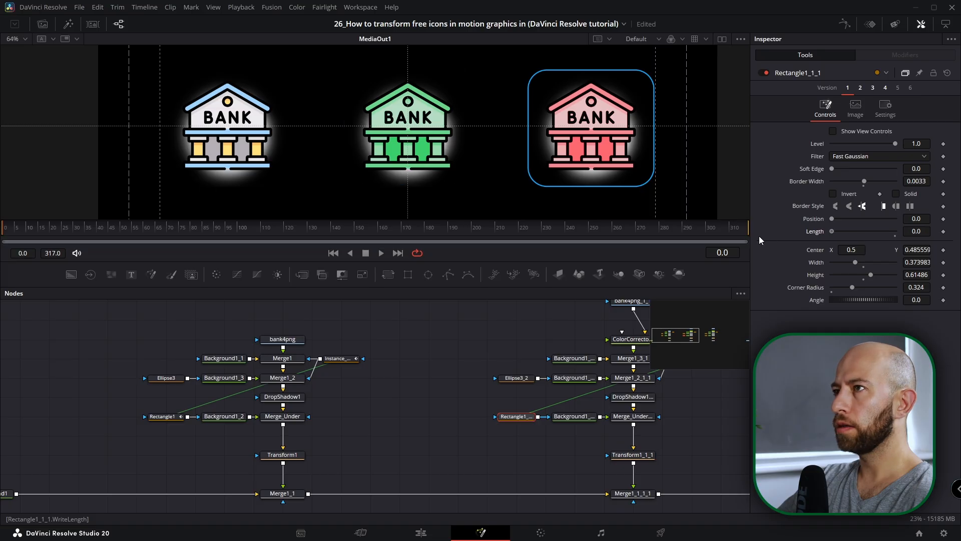
{"action": "left_click", "coordinate": [943, 232]}
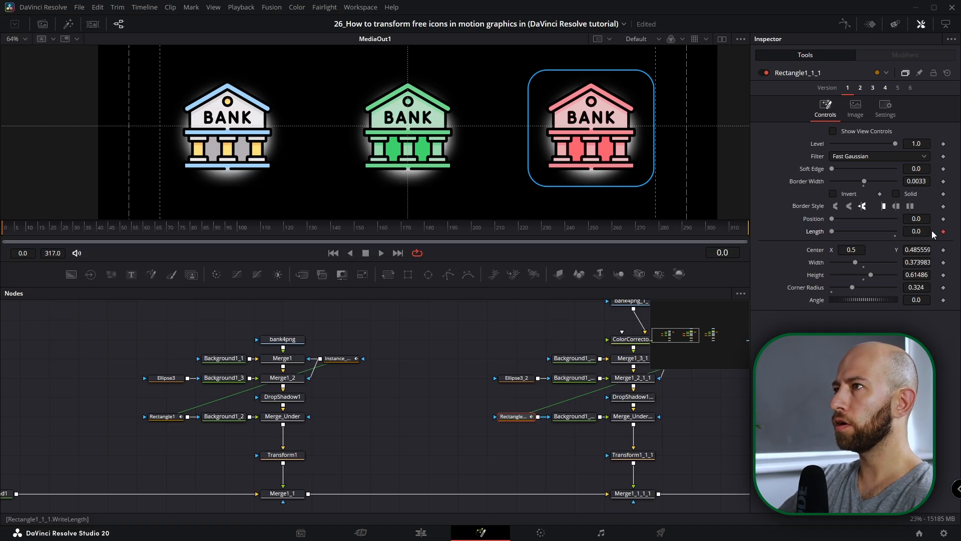
{"action": "left_click_drag", "start_coordinate": [710, 421], "coordinate": [483, 415]}
{"action": "left_click", "coordinate": [641, 413]}
{"action": "left_click_drag", "start_coordinate": [895, 232], "coordinate": [788, 232]}
{"action": "left_click", "coordinate": [944, 231]}
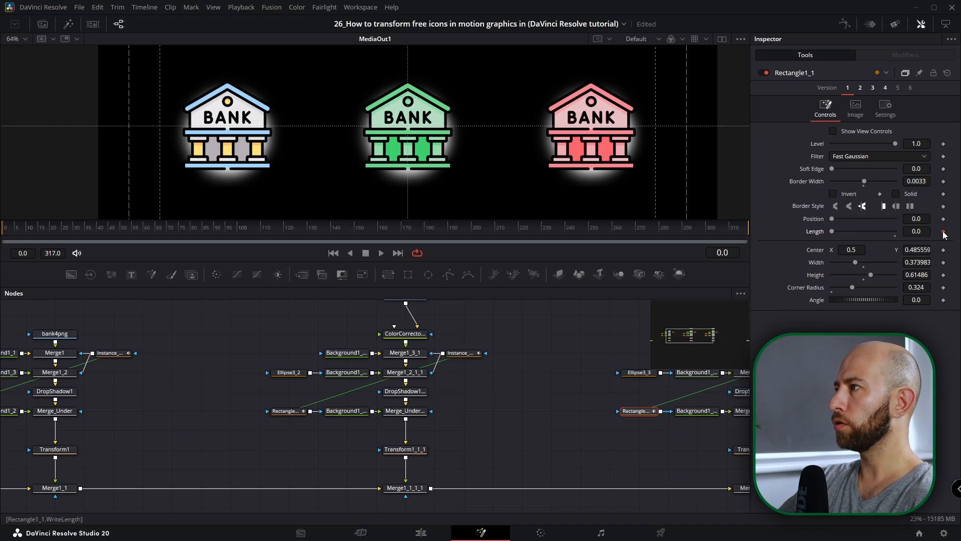
At frame 30, set the Length of the three icons' rectangle border masks to 1.0
{"action": "left_click", "coordinate": [290, 412]}
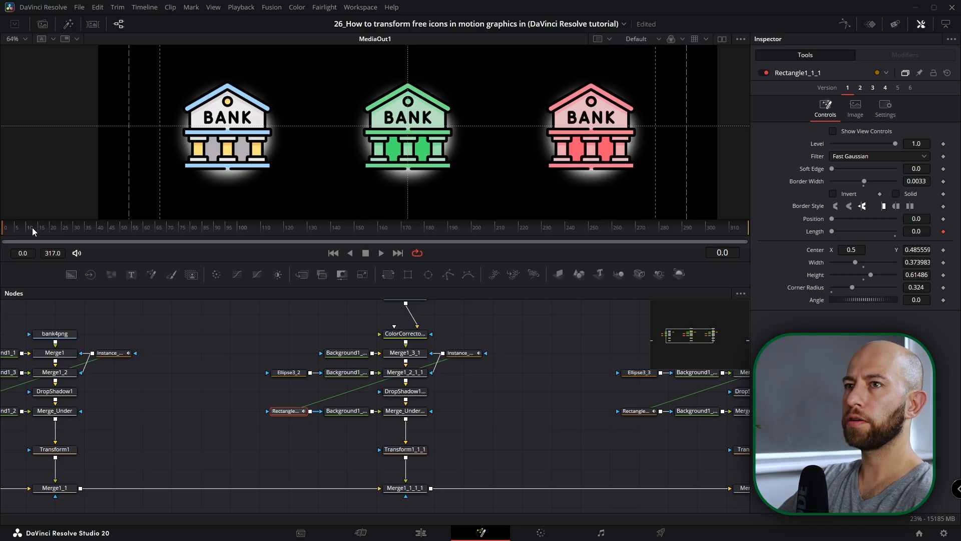
{"action": "left_click", "coordinate": [735, 253]}
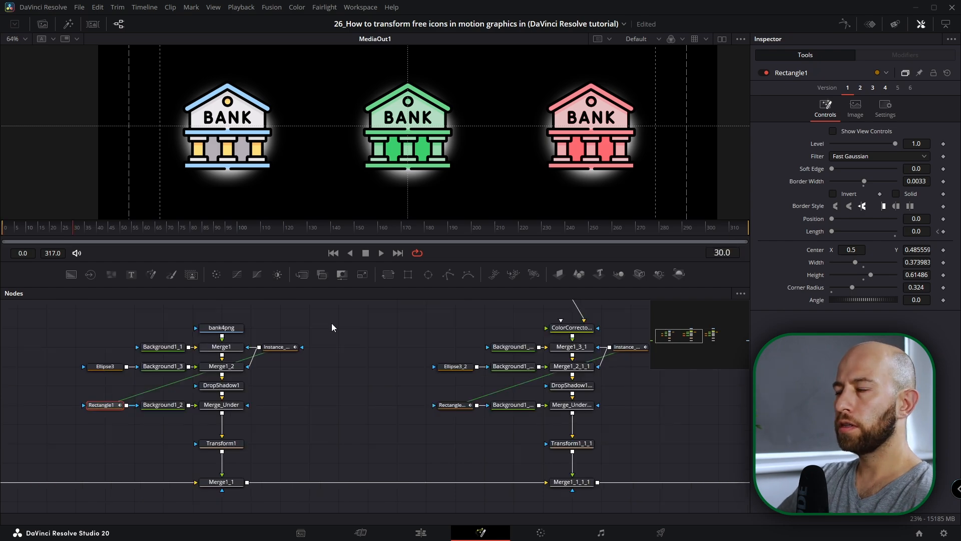
{"action": "left_click_drag", "start_coordinate": [831, 231], "coordinate": [895, 231]}
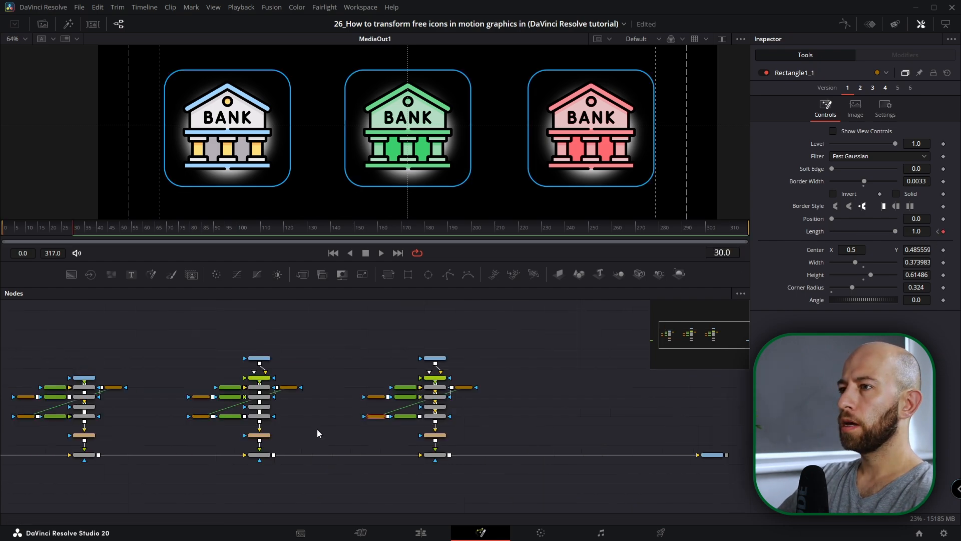
Select all three rectangle masks and display their Length curves together in the Spline editor
{"action": "left_click_drag", "start_coordinate": [286, 421], "coordinate": [431, 404]}
{"action": "scroll", "coordinate": [313, 405], "scroll_direction": "up", "scroll_amount": 3}
{"action": "left_click", "coordinate": [29, 395]}
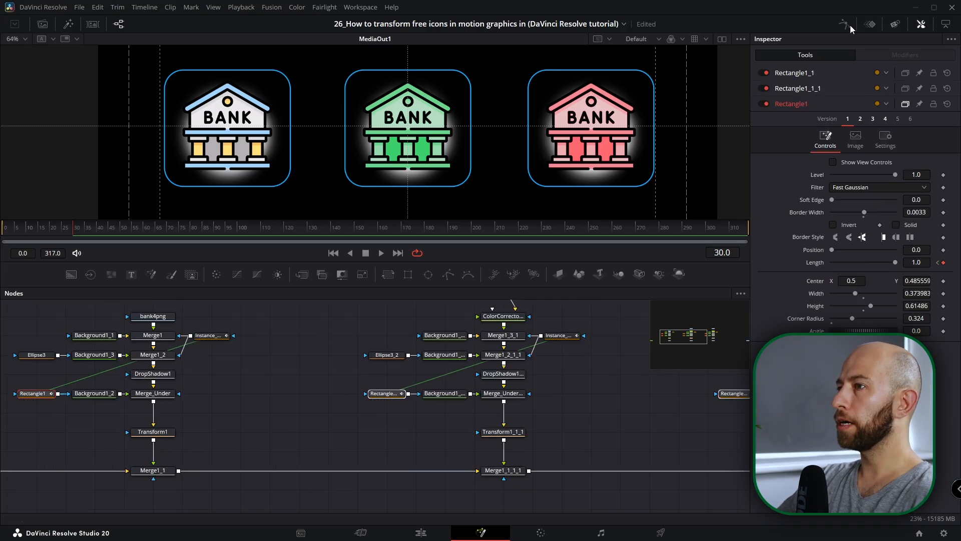
{"action": "left_click", "coordinate": [849, 25]}
{"action": "left_click", "coordinate": [309, 367]}
{"action": "left_click", "coordinate": [702, 293]}
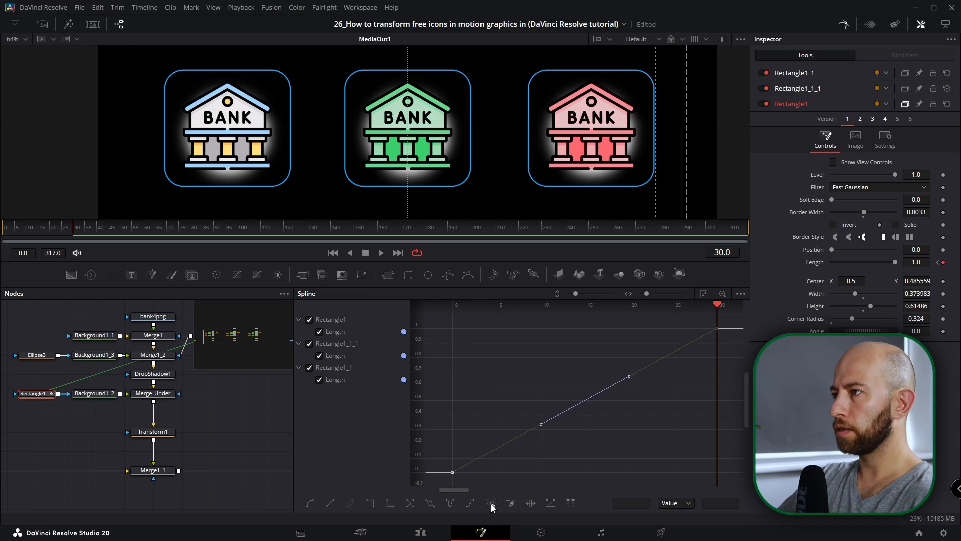
{"action": "scroll", "coordinate": [642, 407], "scroll_direction": "down", "scroll_amount": 3}
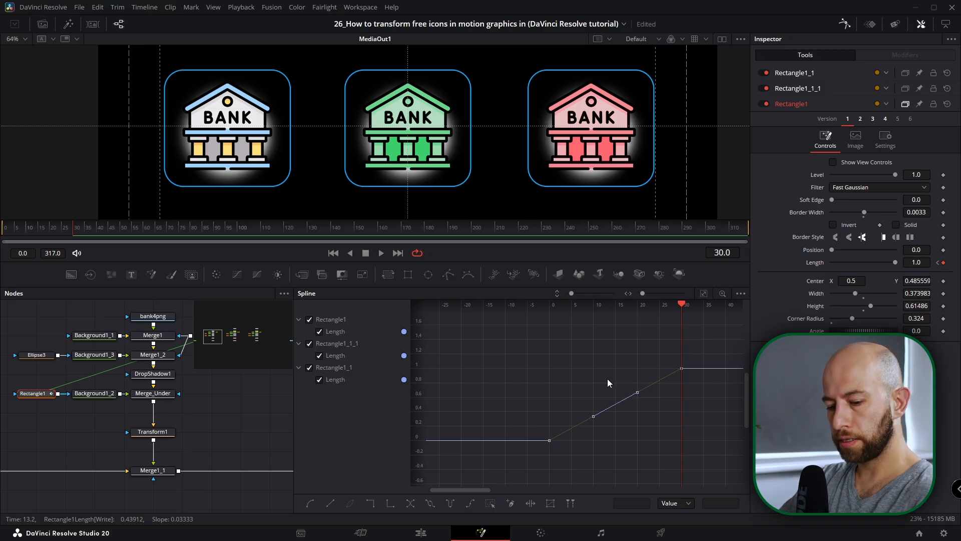
Smooth the three rectangle masks' Length curves in the Spline editor with an Ease In of 81.2
{"action": "key", "text": "f"}
{"action": "key", "text": "t"}
{"action": "left_click_drag", "start_coordinate": [637, 306], "coordinate": [651, 307]}
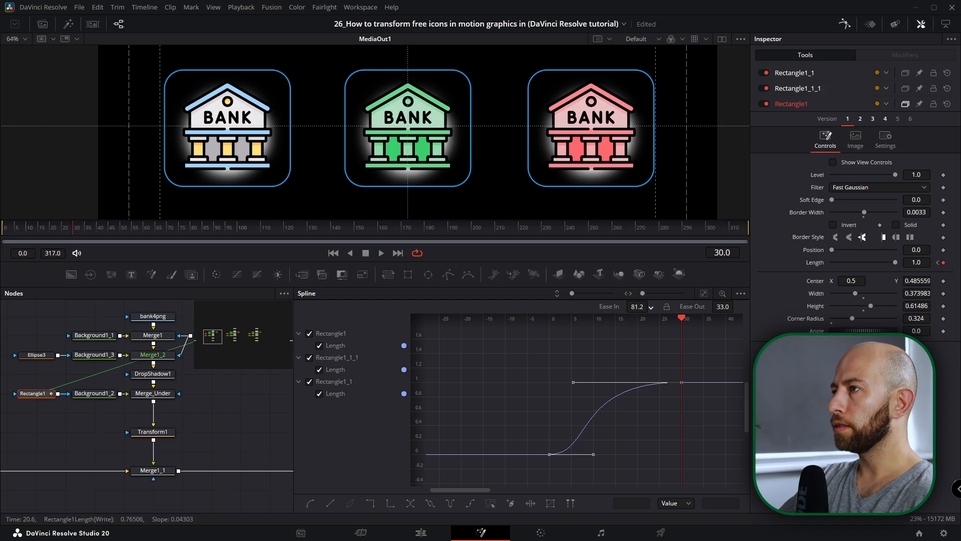
{"action": "left_click", "coordinate": [844, 24]}
{"action": "scroll", "coordinate": [362, 409], "scroll_direction": "down", "scroll_amount": 5}
{"action": "left_click_drag", "start_coordinate": [362, 409], "coordinate": [321, 411]}
{"action": "left_click", "coordinate": [316, 432]}
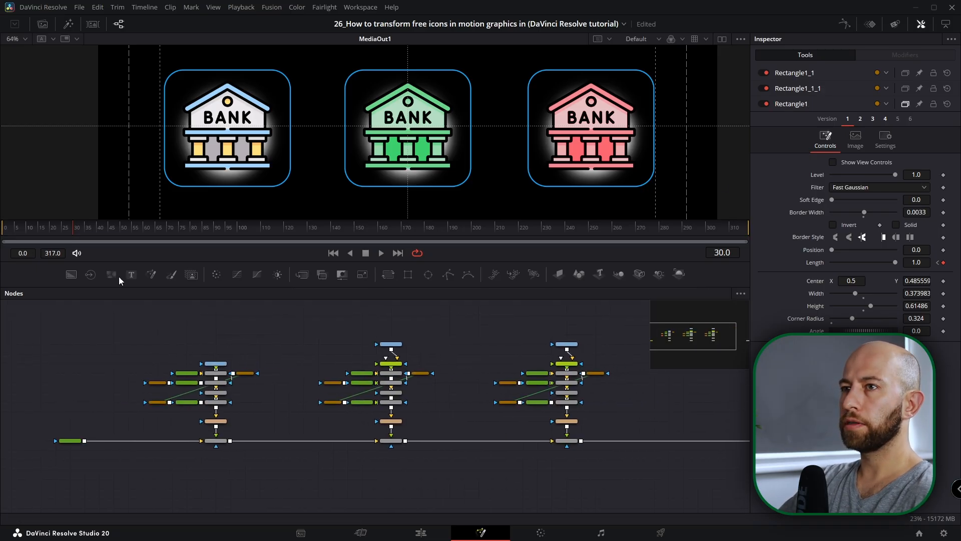
Add a new Transform node directly after Transform1 in the first icon's chain and show its tile picture
{"action": "left_click_drag", "start_coordinate": [64, 231], "coordinate": [1, 231]}
{"action": "scroll", "coordinate": [450, 122], "scroll_direction": "down", "scroll_amount": 3}
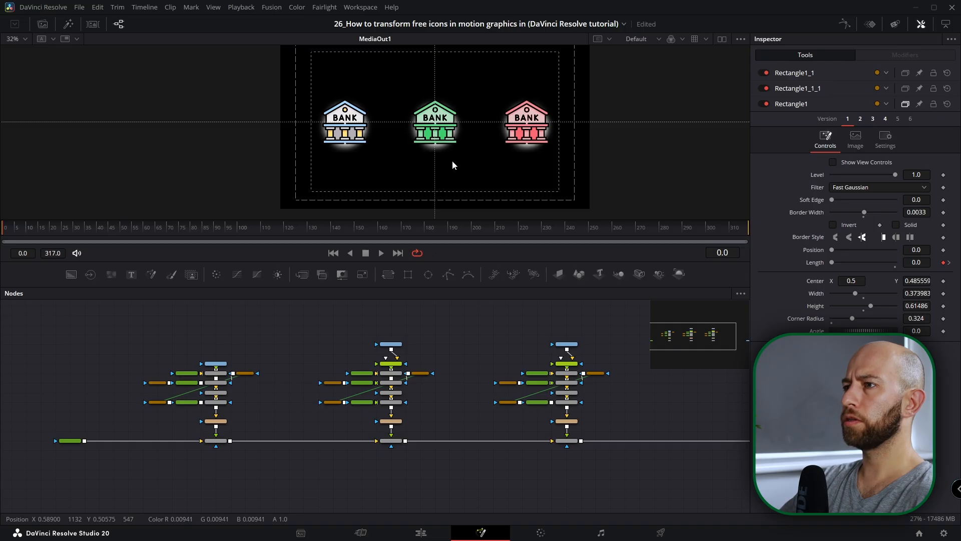
{"action": "scroll", "coordinate": [524, 443], "scroll_direction": "up", "scroll_amount": 3}
{"action": "left_click_drag", "start_coordinate": [713, 435], "coordinate": [194, 408]}
{"action": "left_click", "coordinate": [222, 414]}
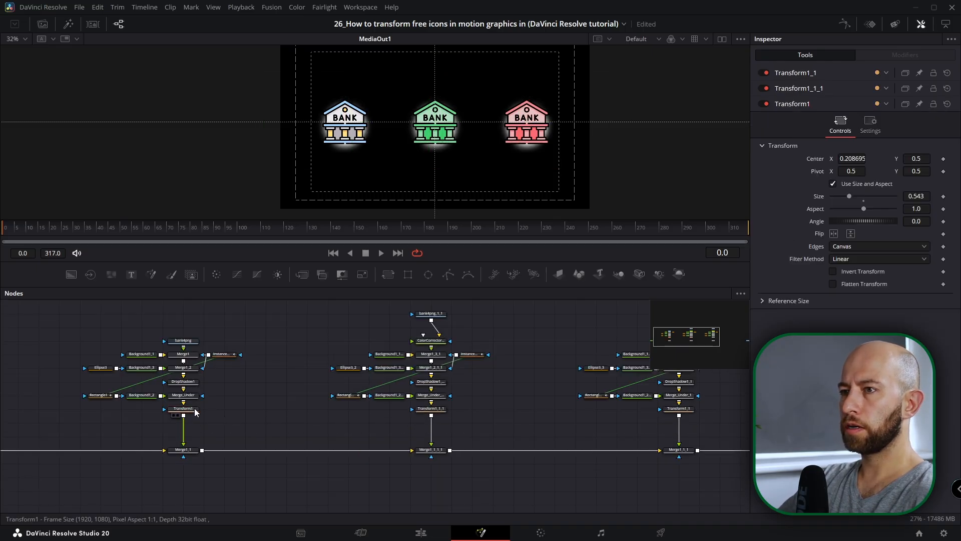
{"action": "left_click", "coordinate": [195, 409]}
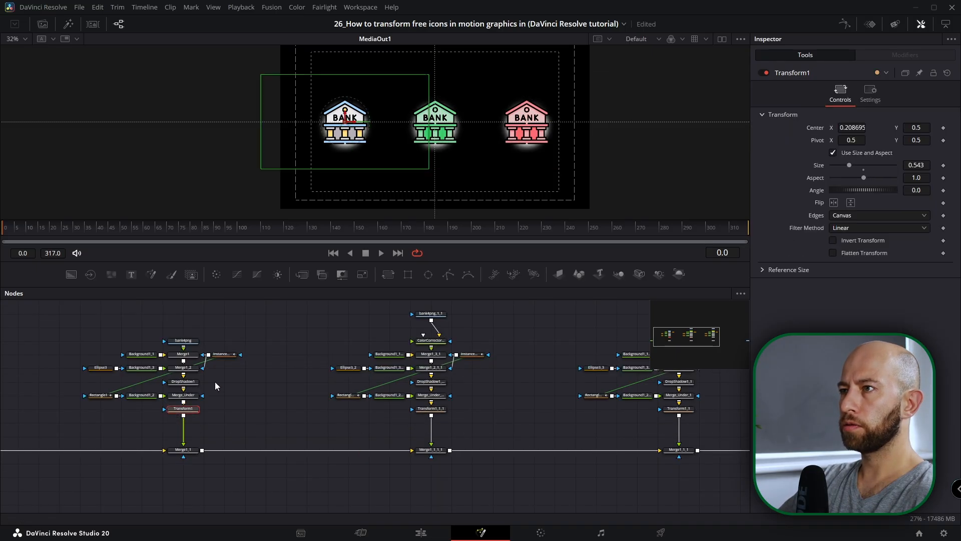
{"action": "left_click", "coordinate": [388, 274]}
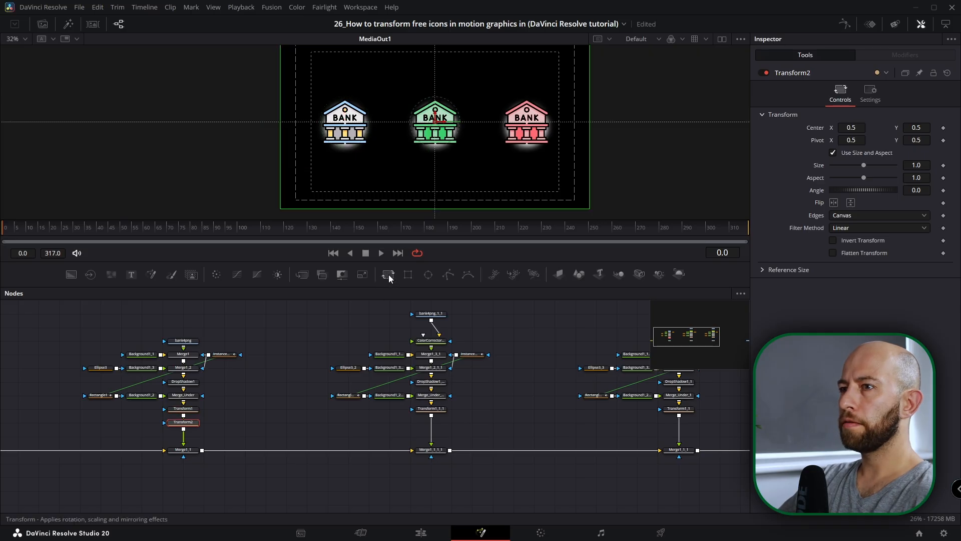
{"action": "right_click", "coordinate": [188, 426]}
{"action": "mouse_move", "coordinate": [248, 269]}
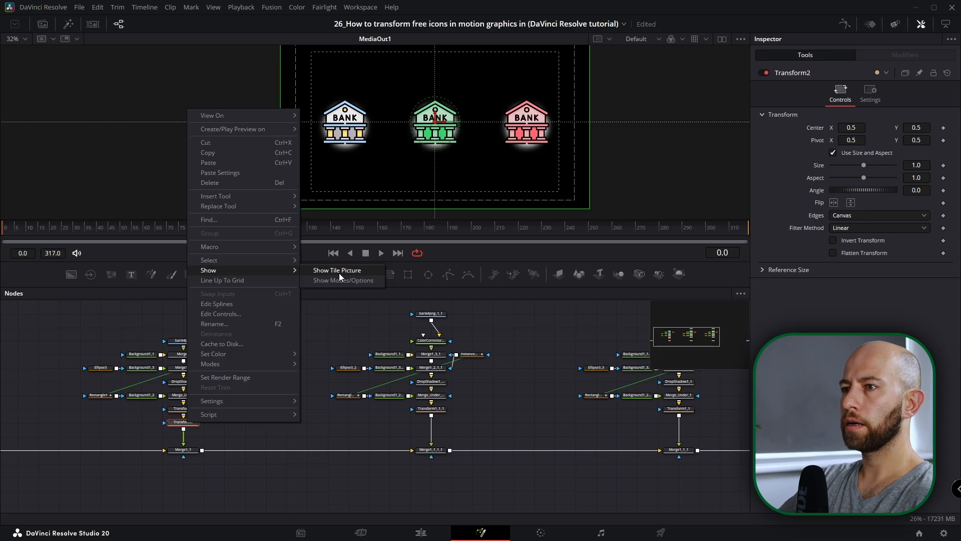
{"action": "left_click", "coordinate": [339, 273]}
Keyframe Transform2's Center at 0.5, 0.5 on frame 50 and set its Center Y to about -0.5 on frame 0
{"action": "left_click", "coordinate": [38, 230]}
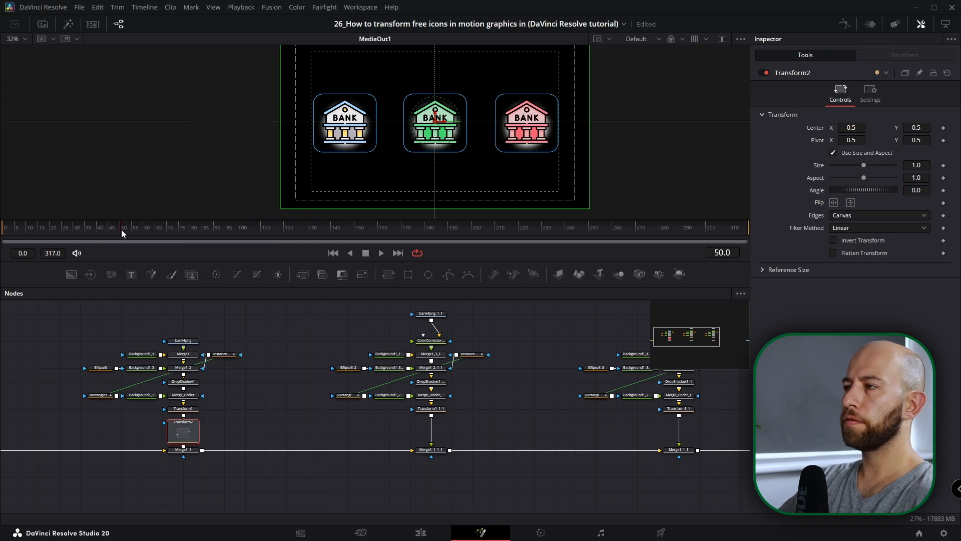
{"action": "left_click", "coordinate": [944, 128]}
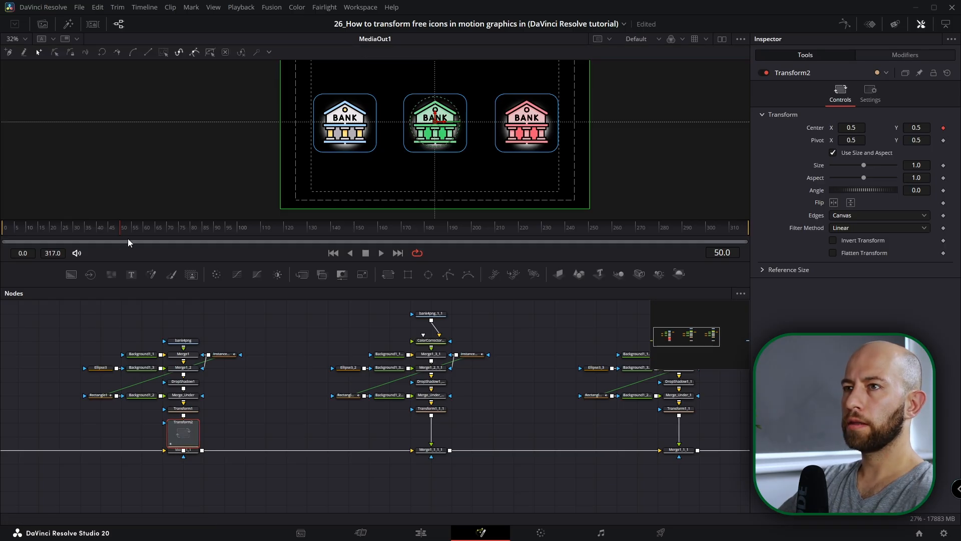
{"action": "left_click_drag", "start_coordinate": [111, 230], "coordinate": [2, 222]}
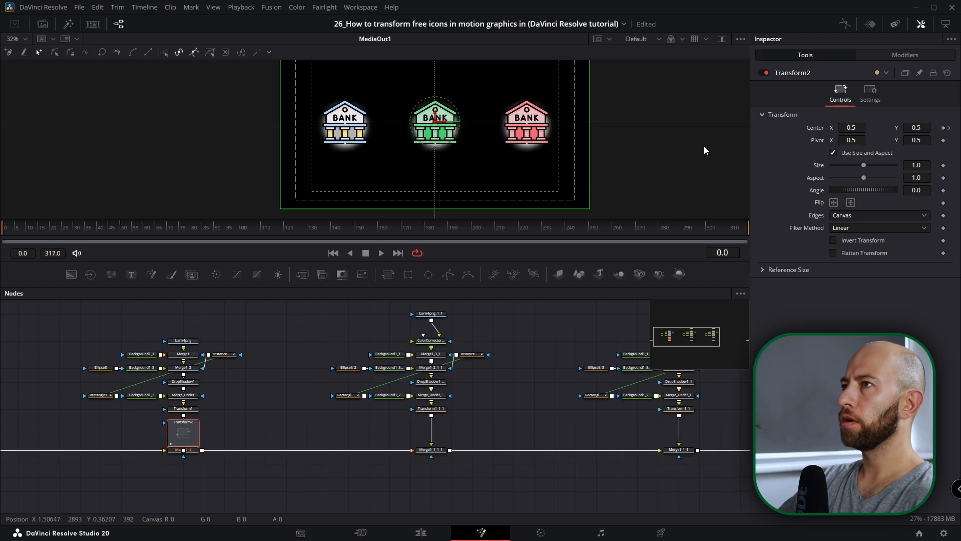
{"action": "scroll", "coordinate": [437, 141], "scroll_direction": "down", "scroll_amount": 2}
{"action": "left_click_drag", "start_coordinate": [484, 157], "coordinate": [444, 167]}
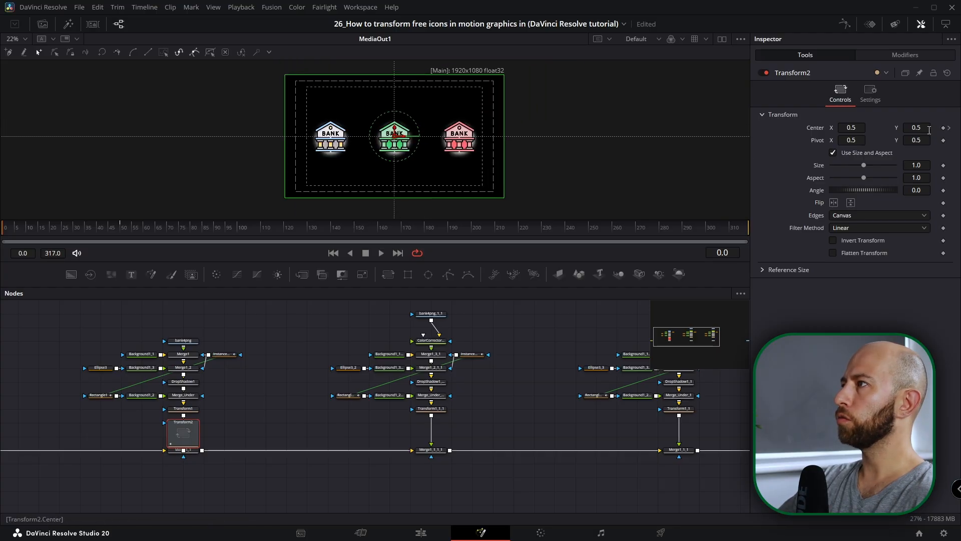
{"action": "left_click", "coordinate": [910, 127]}
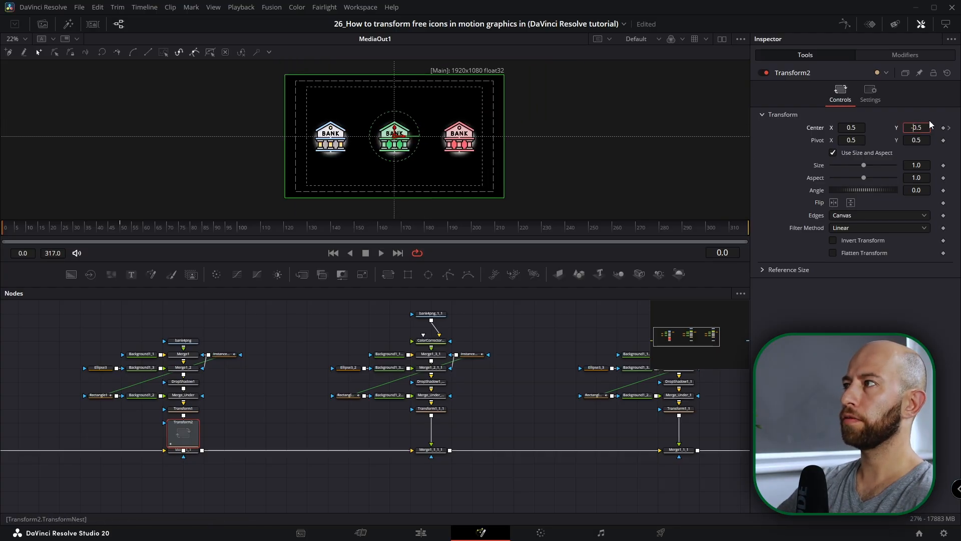
{"action": "key", "text": "Tab"}
{"action": "scroll", "coordinate": [386, 179], "scroll_direction": "down", "scroll_amount": 1}
{"action": "left_click_drag", "start_coordinate": [390, 196], "coordinate": [394, 110]}
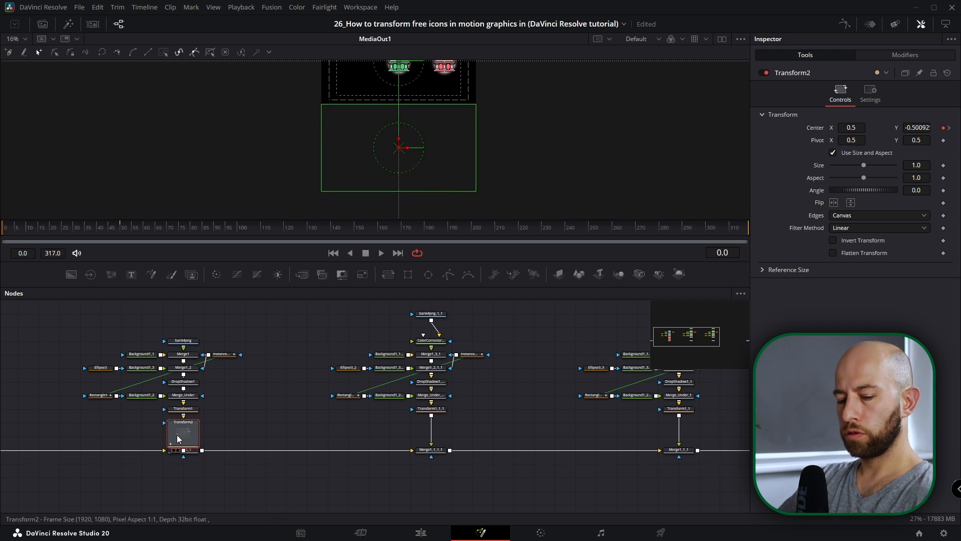
Smooth Transform2's Center displacement curve in the Spline editor with an Ease In of 74.7
{"action": "left_click", "coordinate": [845, 24]}
{"action": "key", "text": "ctrl+f"}
{"action": "key", "text": "ctrl+a"}
{"action": "key", "text": "f"}
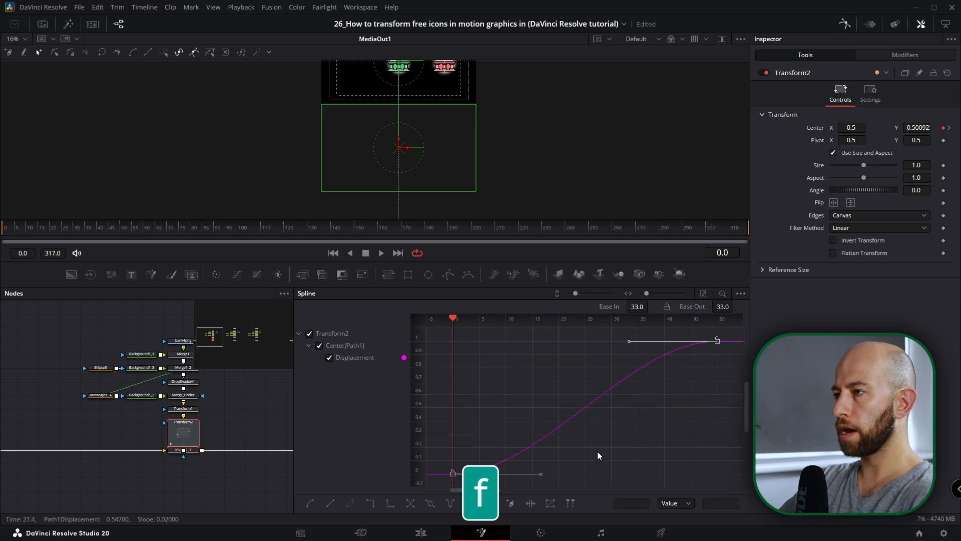
{"action": "key", "text": "t"}
{"action": "left_click_drag", "start_coordinate": [639, 310], "coordinate": [651, 305]}
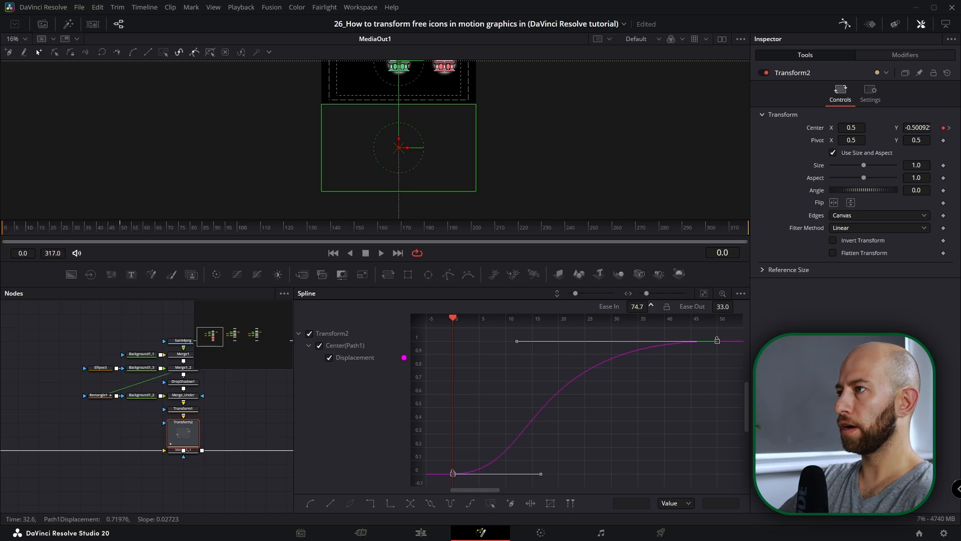
{"action": "key", "text": "F7"}
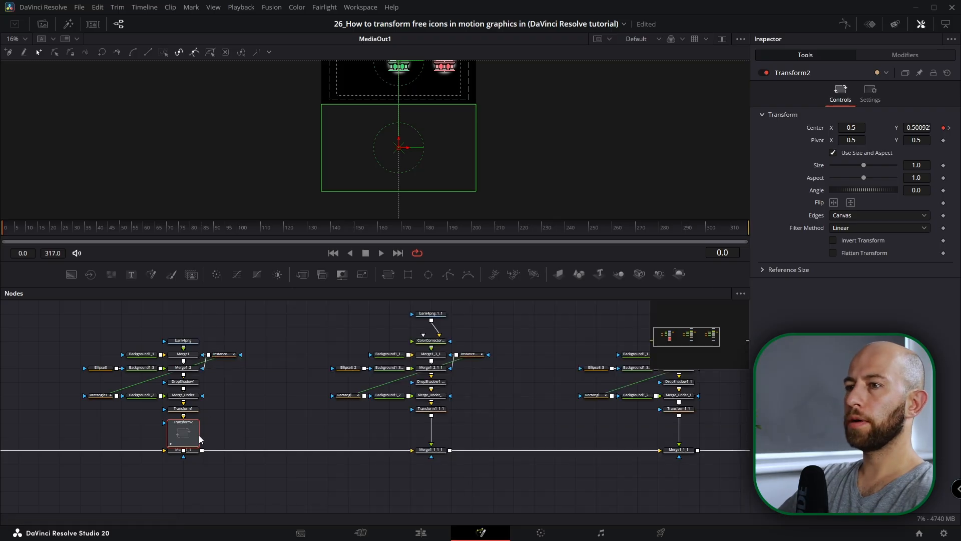
Copy Transform2 into the second and third icon chains after their Transform nodes, and lower Merge1_1 to align with the other merges
{"action": "key", "text": "ctrl+c"}
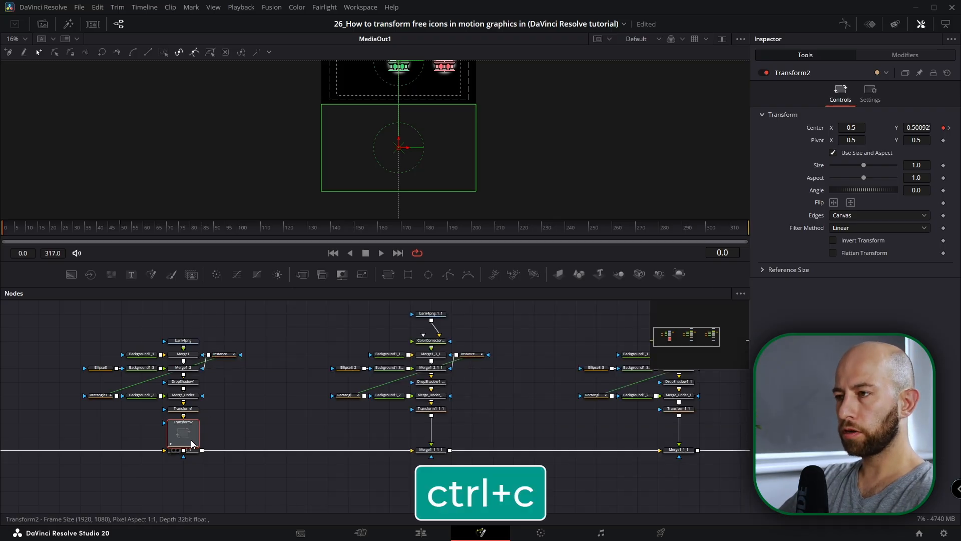
{"action": "left_click", "coordinate": [430, 409]}
{"action": "key", "text": "ctrl+v"}
{"action": "left_click", "coordinate": [679, 409]}
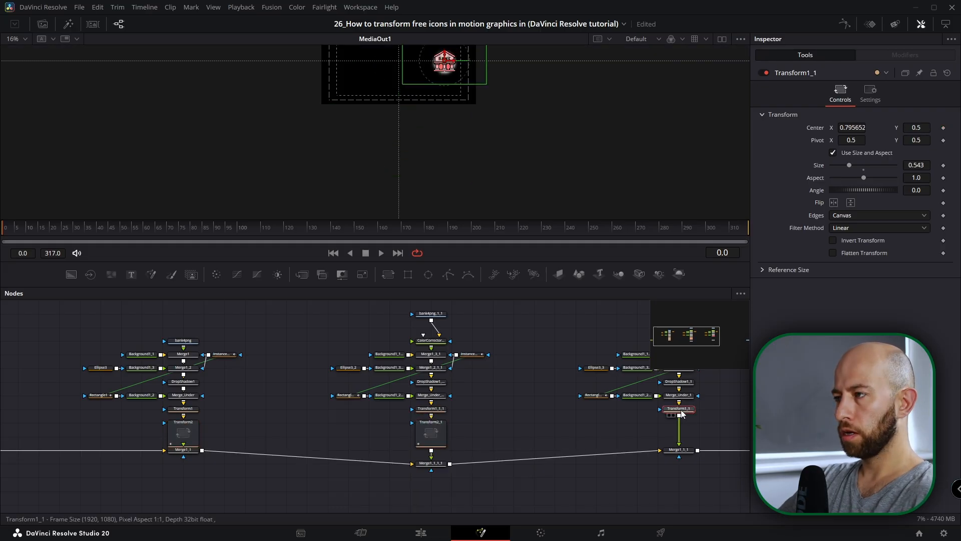
{"action": "key", "text": "ctrl+v"}
{"action": "left_click_drag", "start_coordinate": [183, 449], "coordinate": [183, 463]}
{"action": "left_click_drag", "start_coordinate": [132, 425], "coordinate": [598, 448]}
Rename the three animated Transform nodes A1, A2 and A3, in order from the first icon's chain to the third
{"action": "left_click", "coordinate": [191, 433]}
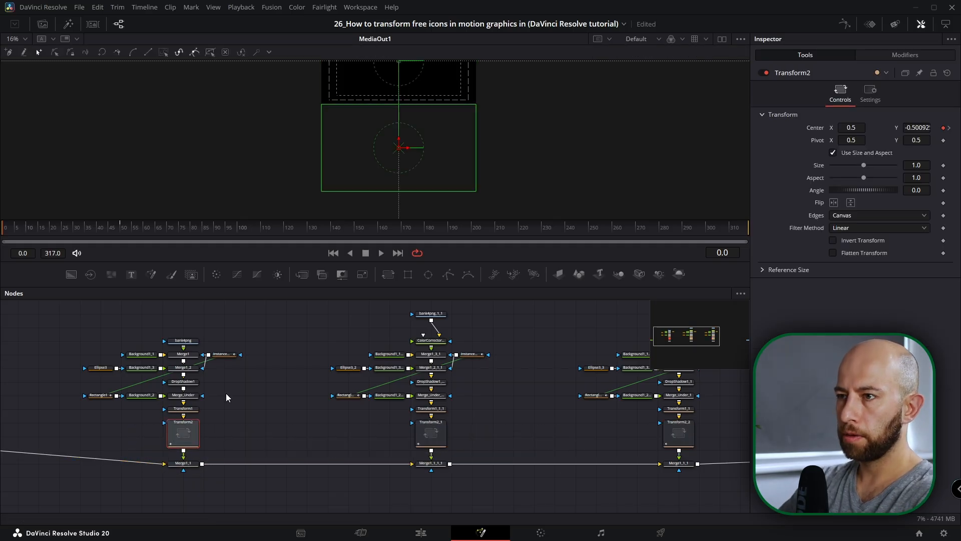
{"action": "key", "text": "F2"}
{"action": "type", "text": "A1"}
{"action": "key", "text": "Return"}
{"action": "left_click", "coordinate": [431, 433]}
{"action": "key", "text": "F2"}
{"action": "type", "text": "A2"}
{"action": "key", "text": "Return"}
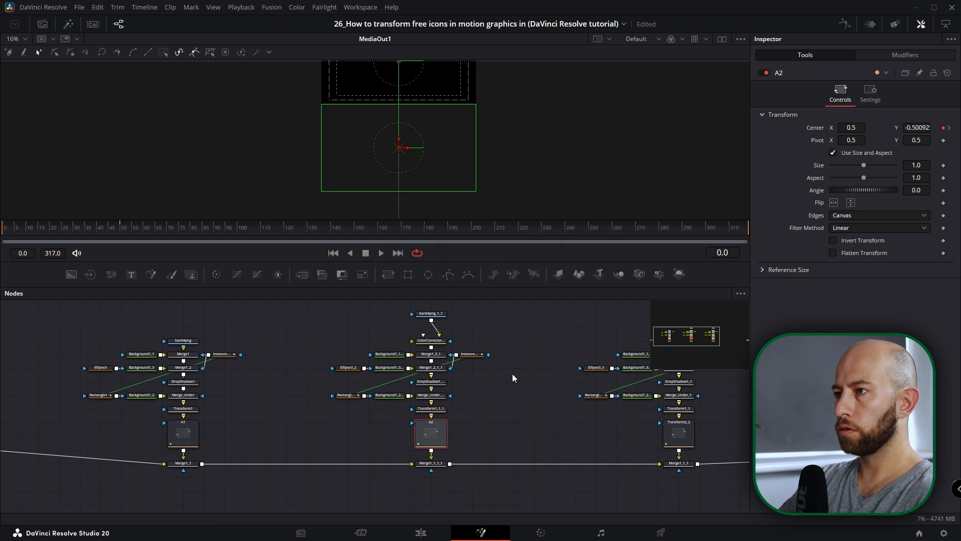
{"action": "left_click", "coordinate": [679, 433]}
{"action": "key", "text": "F2"}
{"action": "type", "text": "A3"}
{"action": "key", "text": "Return"}
In the Keyframes editor, delay A2's Center keyframes by about 10 frames and A3's by about 20 frames relative to A1
{"action": "left_click_drag", "start_coordinate": [128, 429], "coordinate": [729, 449]}
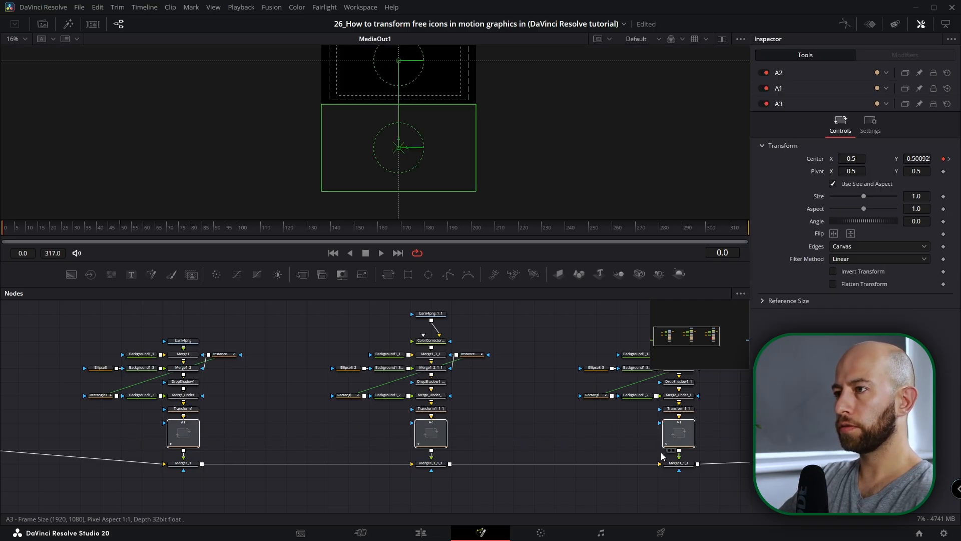
{"action": "left_click", "coordinate": [870, 25]}
{"action": "left_click", "coordinate": [319, 319]}
{"action": "left_click", "coordinate": [319, 344]}
{"action": "left_click", "coordinate": [318, 367]}
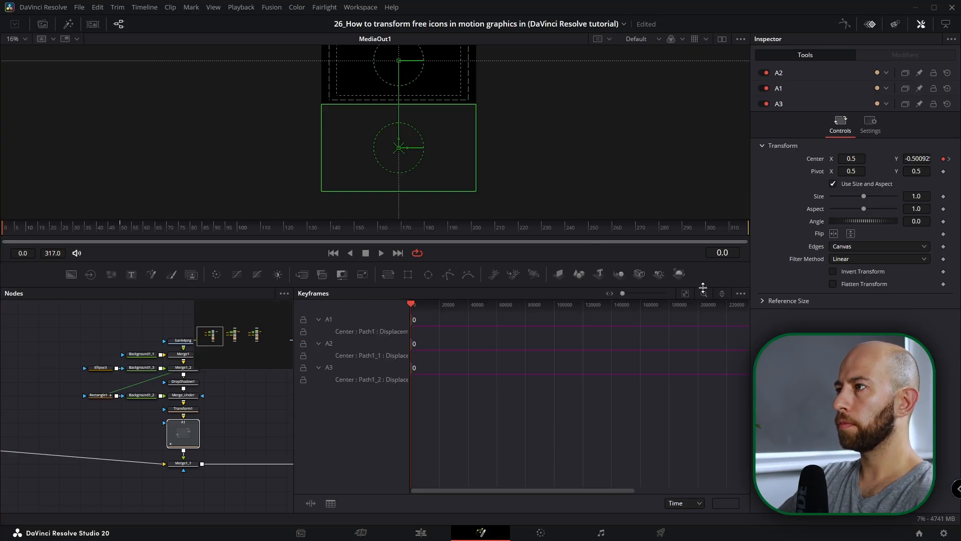
{"action": "left_click", "coordinate": [685, 294]}
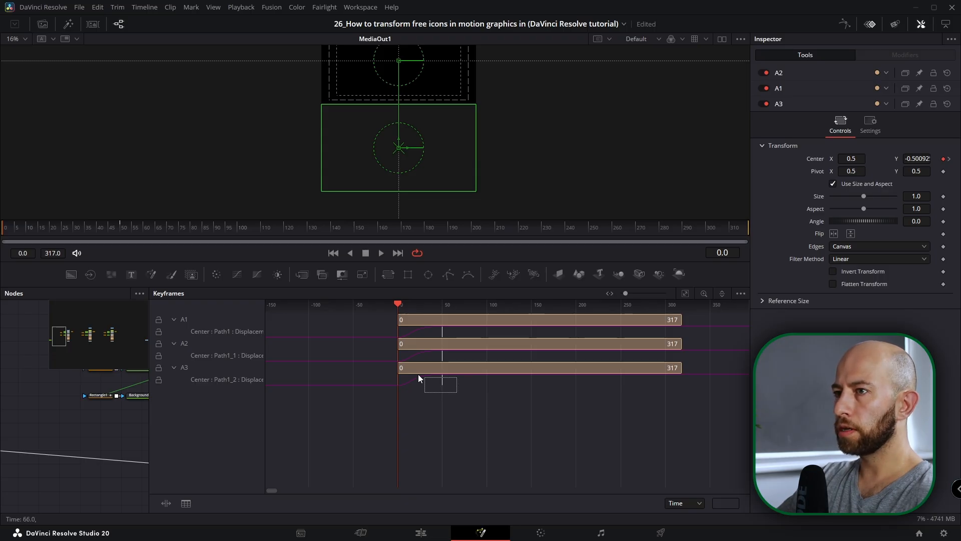
{"action": "left_click_drag", "start_coordinate": [384, 353], "coordinate": [450, 357]}
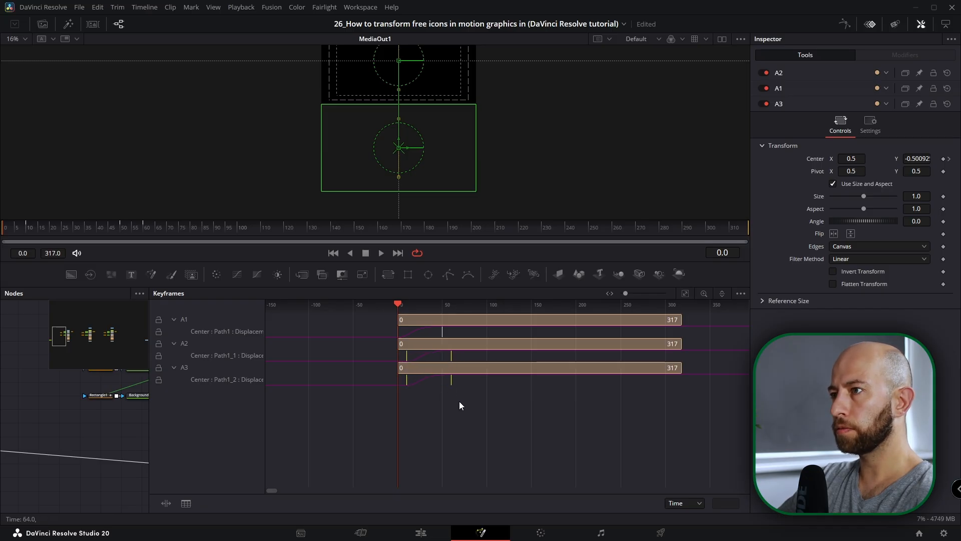
{"action": "left_click_drag", "start_coordinate": [474, 397], "coordinate": [395, 375]}
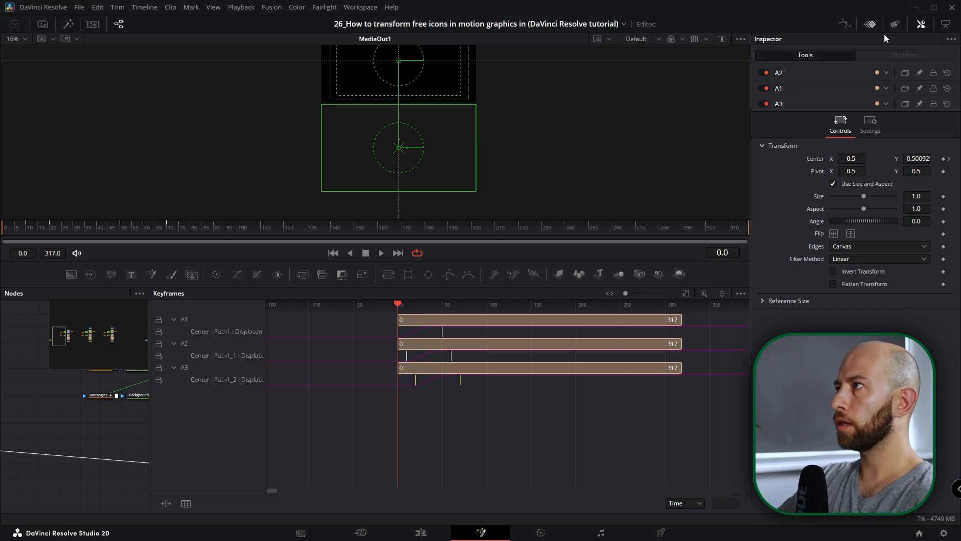
{"action": "left_click", "coordinate": [870, 24]}
Fit the composition in the viewer, hide the guides and play back the staggered icon entrance
{"action": "key", "text": "z"}
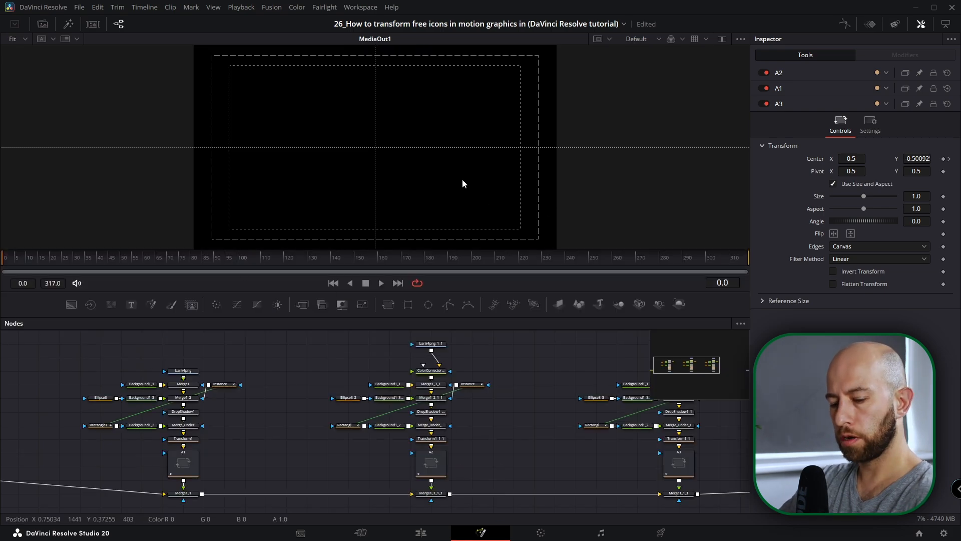
{"action": "key", "text": "ctrl+g"}
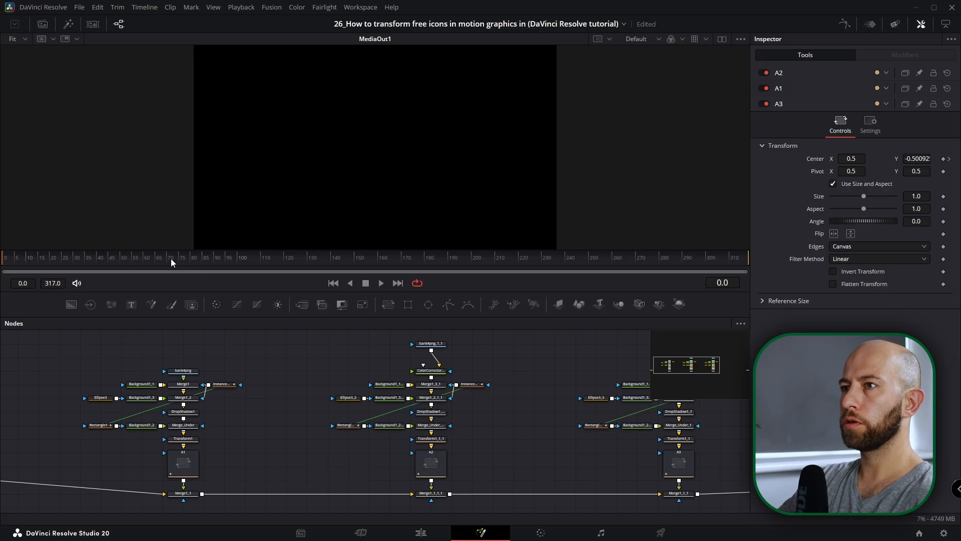
{"action": "left_click", "coordinate": [380, 282]}
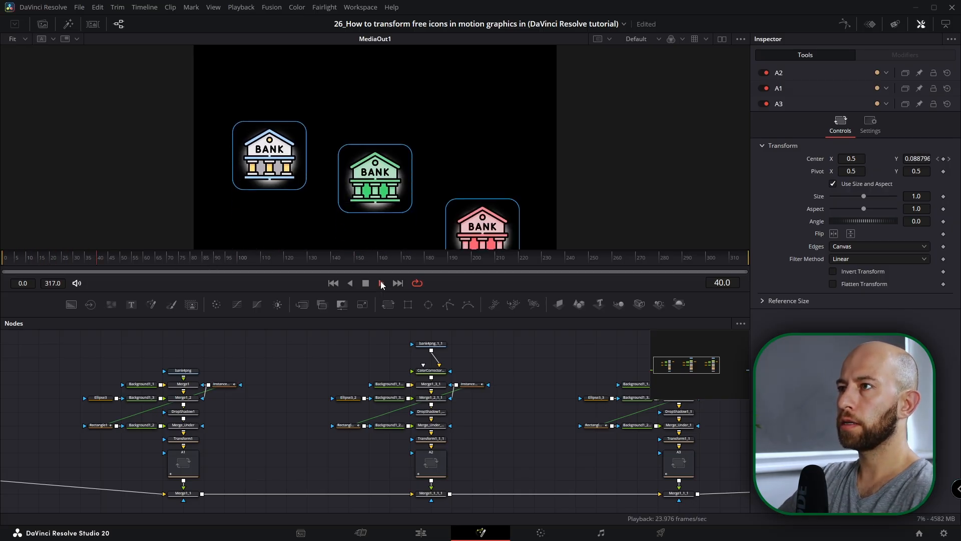
{"action": "left_click", "coordinate": [366, 283]}
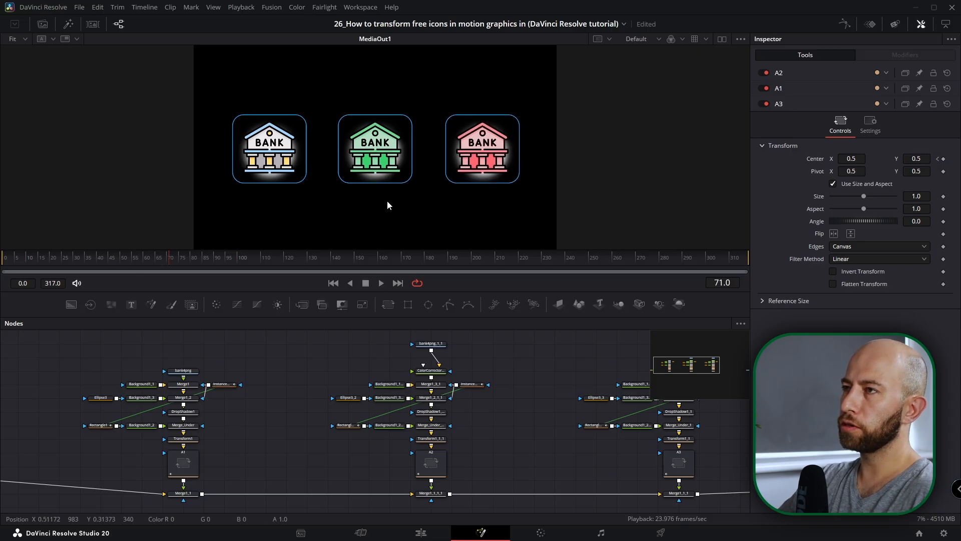
Expand all three rectangle masks in the Keyframes editor and delay their Length keyframes by about 20 frames
{"action": "scroll", "coordinate": [386, 188], "scroll_direction": "down", "scroll_amount": 1}
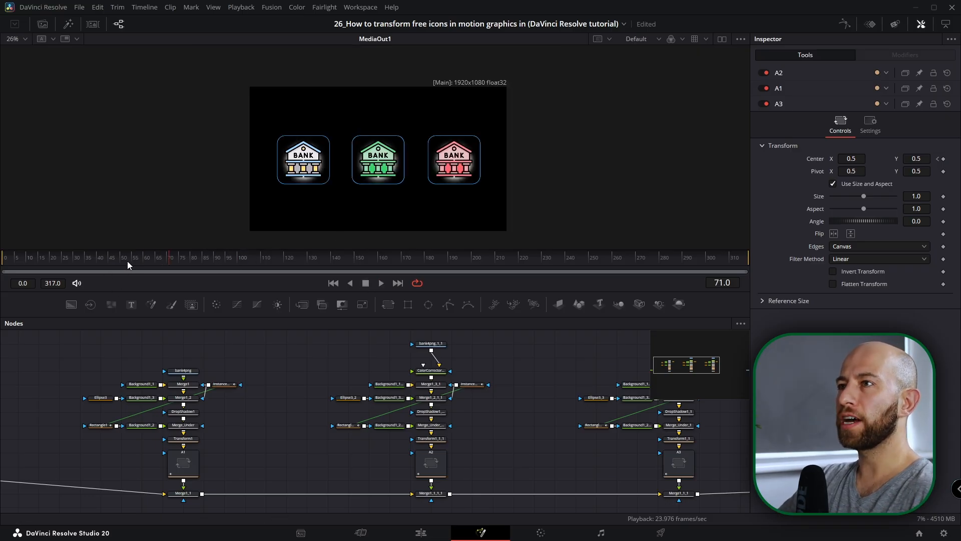
{"action": "left_click", "coordinate": [102, 427]}
{"action": "left_click", "coordinate": [344, 426], "text": "ctrl"}
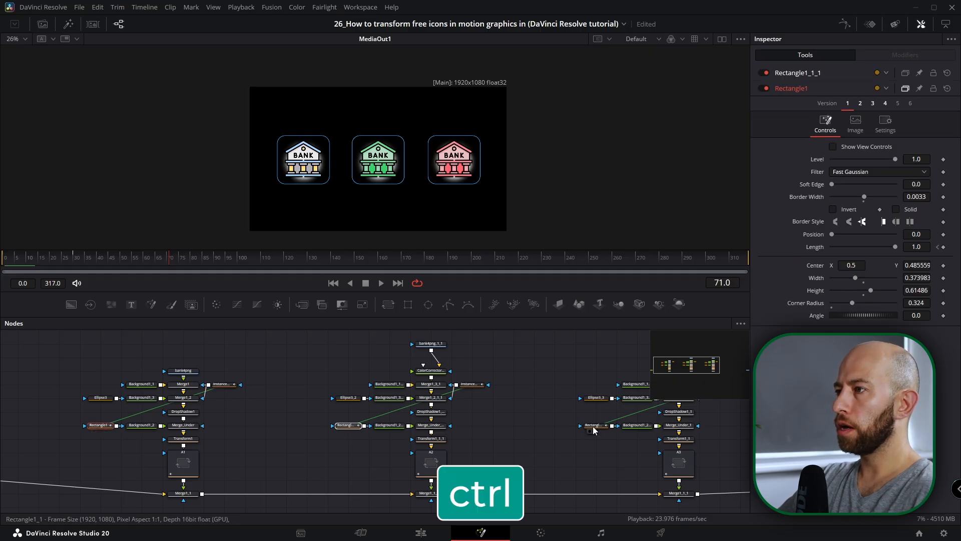
{"action": "left_click", "coordinate": [593, 427], "text": "ctrl"}
{"action": "left_click", "coordinate": [870, 24]}
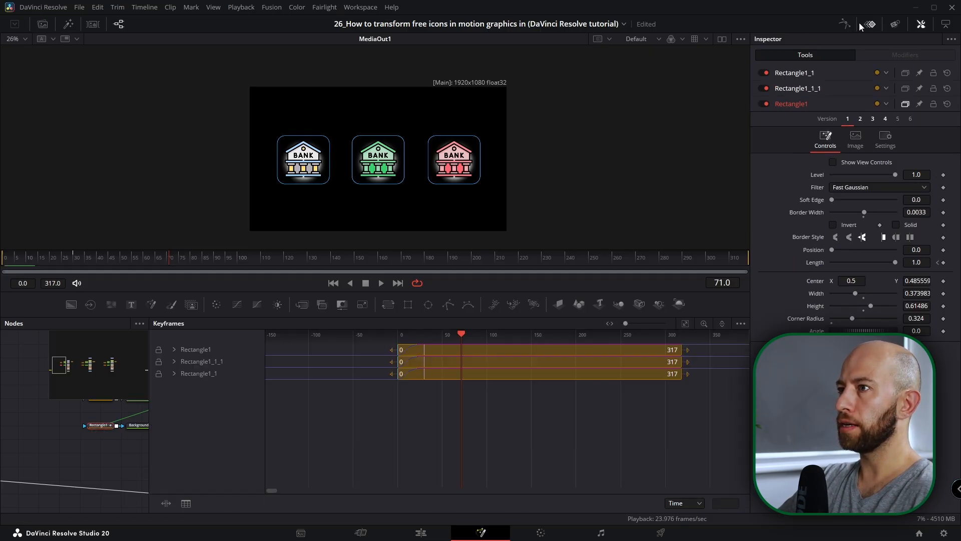
{"action": "left_click", "coordinate": [741, 323]}
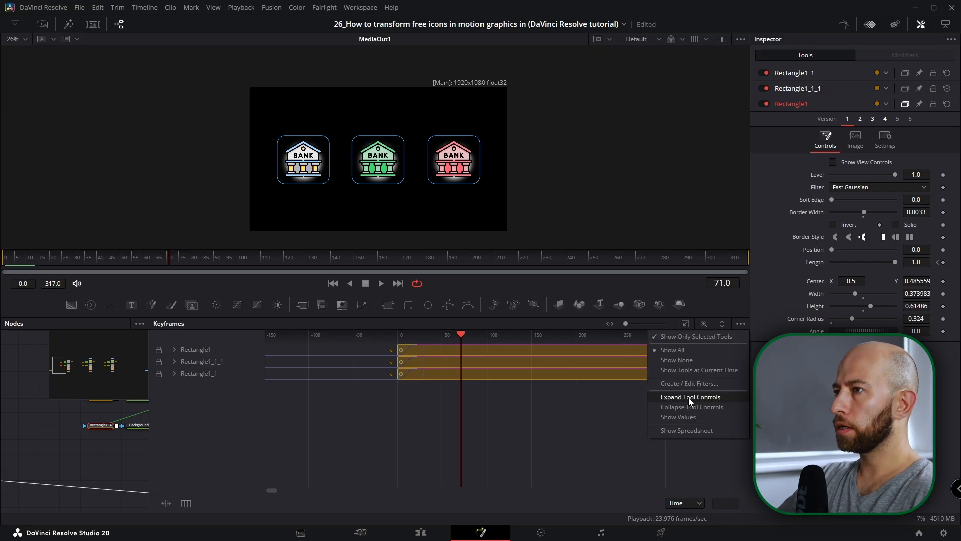
{"action": "left_click", "coordinate": [689, 397]}
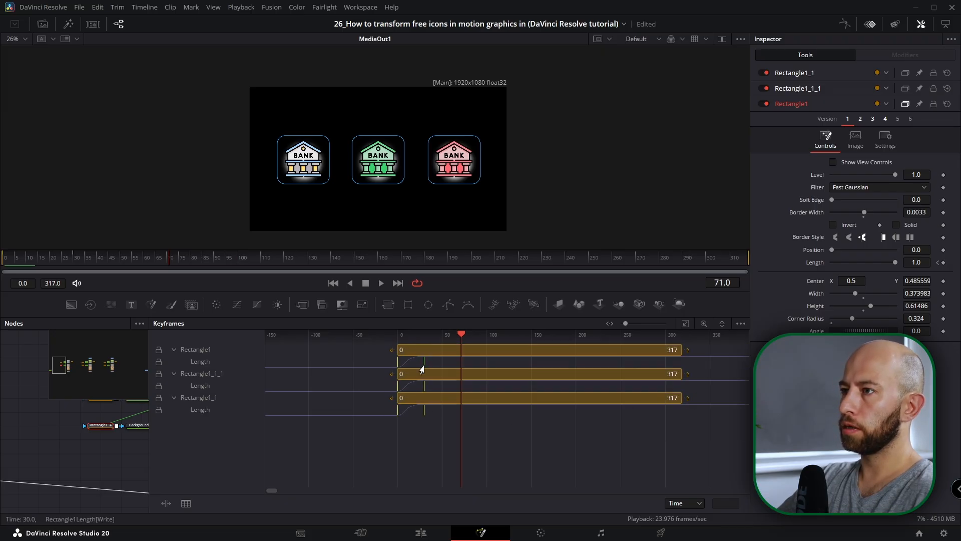
{"action": "left_click_drag", "start_coordinate": [421, 369], "coordinate": [443, 370]}
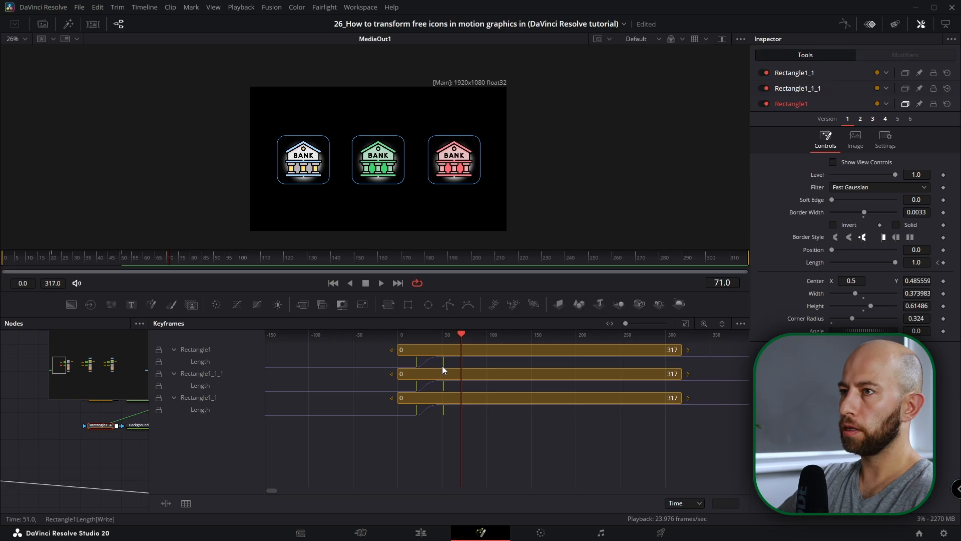
Play the composition twice from frame 0 to review the timing of the delayed border draw-on
{"action": "left_click_drag", "start_coordinate": [123, 257], "coordinate": [2, 257]}
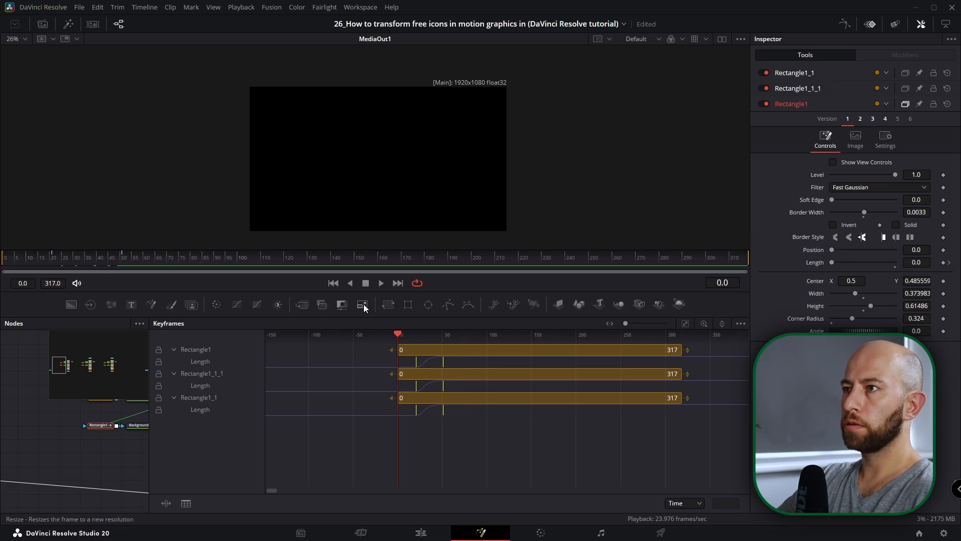
{"action": "left_click", "coordinate": [382, 284]}
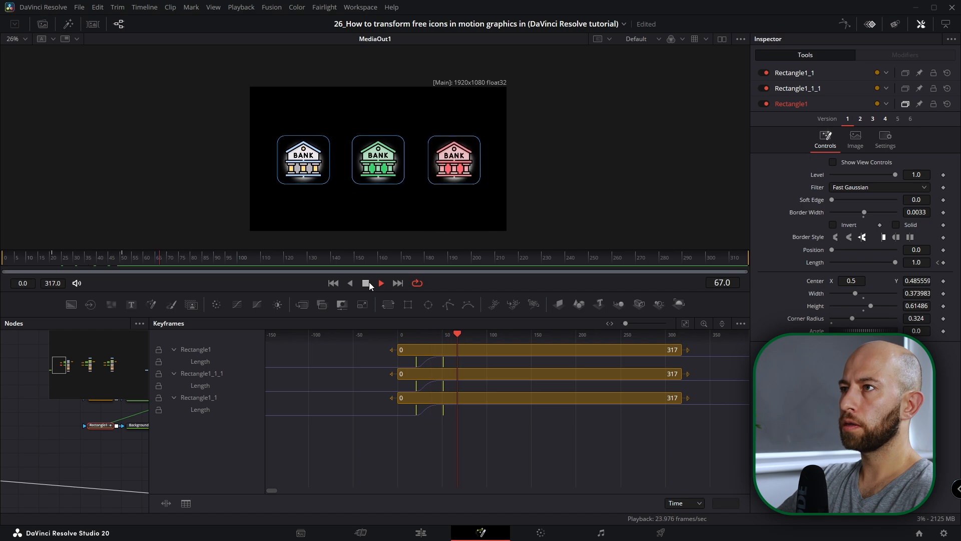
{"action": "left_click", "coordinate": [368, 281]}
{"action": "left_click", "coordinate": [2, 257]}
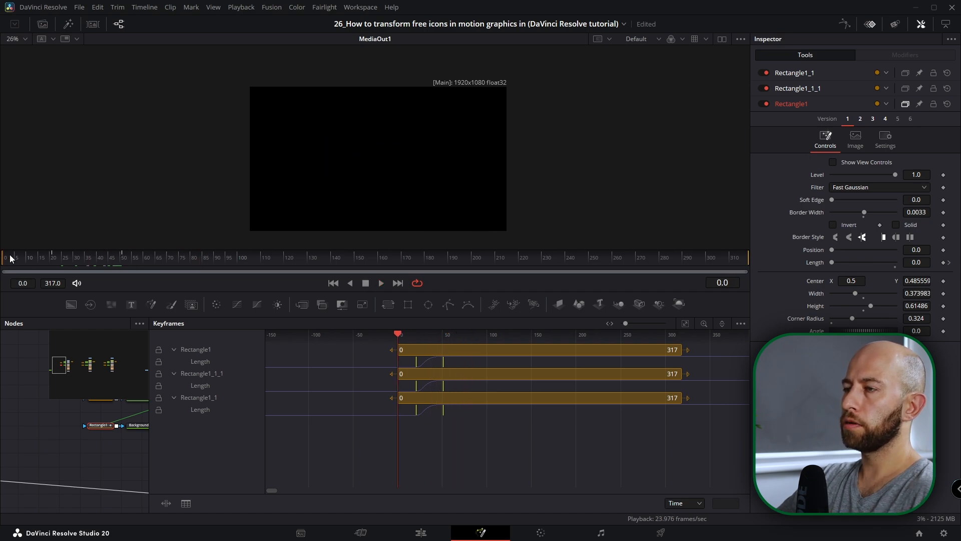
{"action": "left_click", "coordinate": [382, 284]}
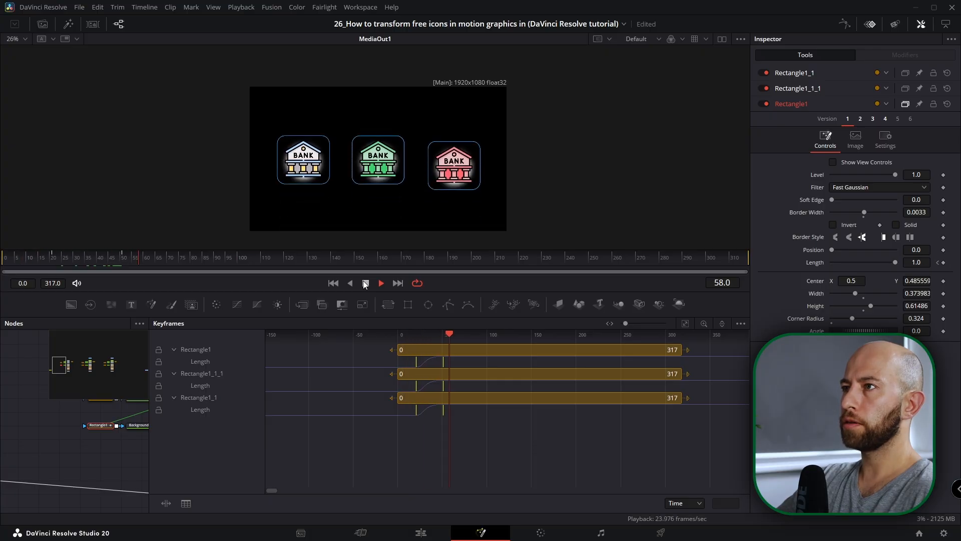
{"action": "left_click", "coordinate": [365, 284]}
Move the ending Length keyframes of all three rectangle masks to frame 65 and play the animation from the start
{"action": "left_click_drag", "start_coordinate": [454, 418], "coordinate": [432, 357]}
{"action": "left_click_drag", "start_coordinate": [443, 411], "coordinate": [457, 413]}
{"action": "left_click_drag", "start_coordinate": [158, 258], "coordinate": [1, 257]}
{"action": "left_click", "coordinate": [379, 284]}
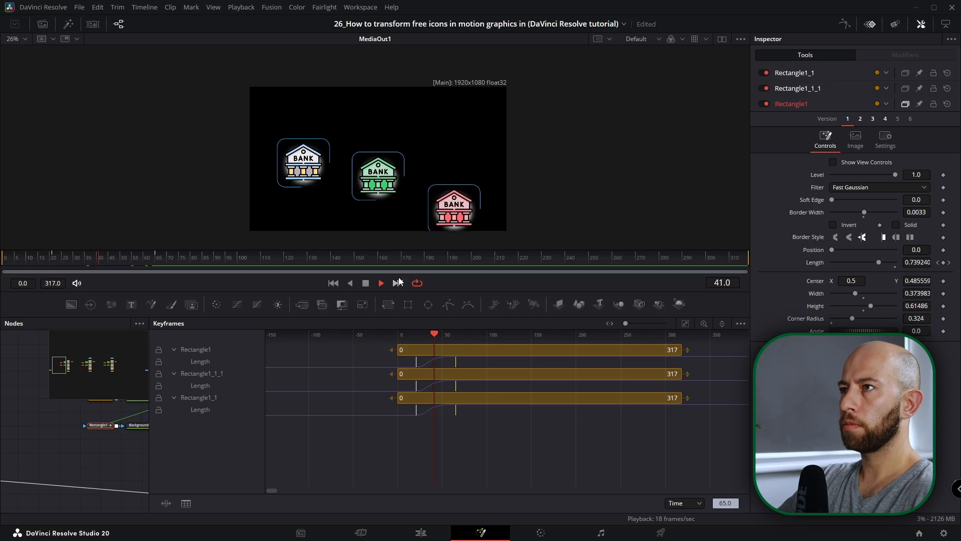
{"action": "left_click", "coordinate": [366, 283]}
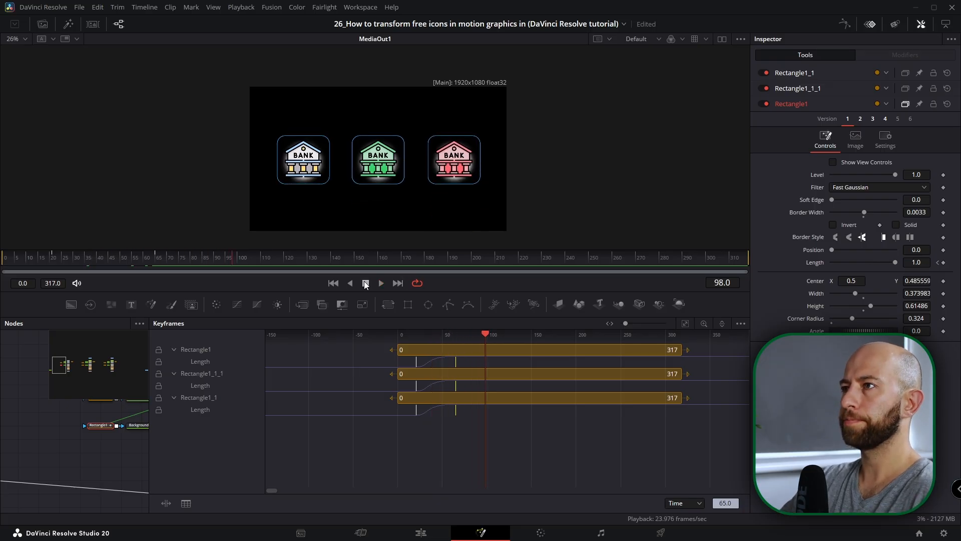